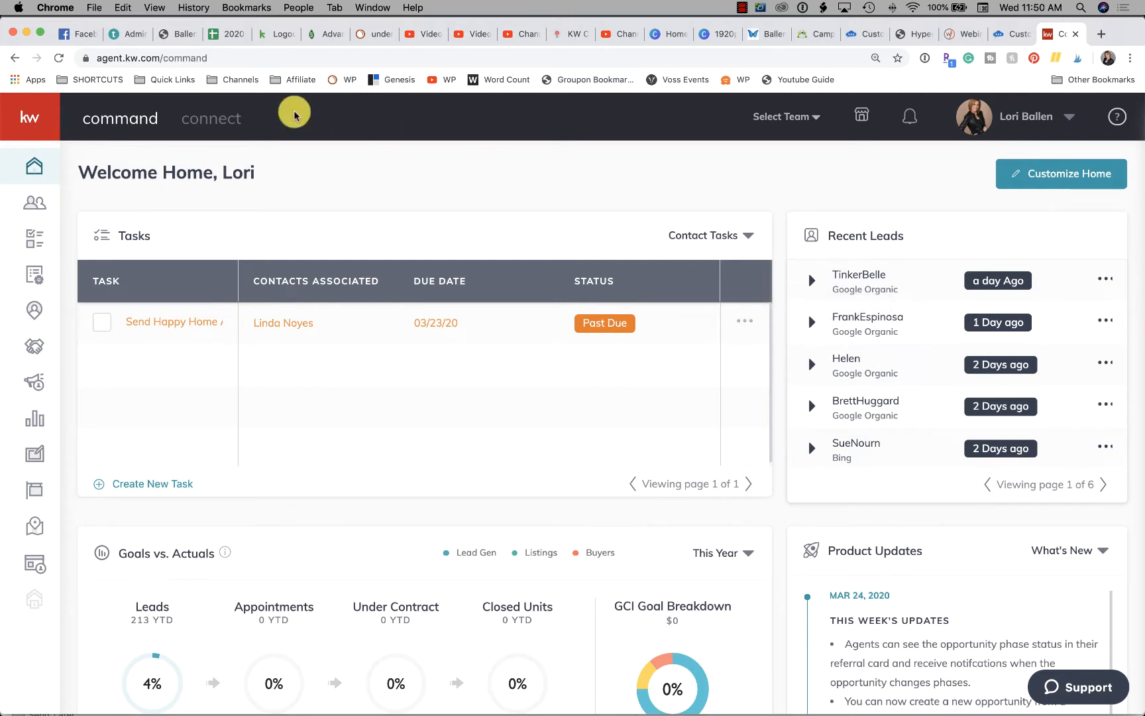
Step: Open the SOI-tagged contact's record from Contacts and examine its lead details, neighborhoods, additional contact information and About section
click(36, 208)
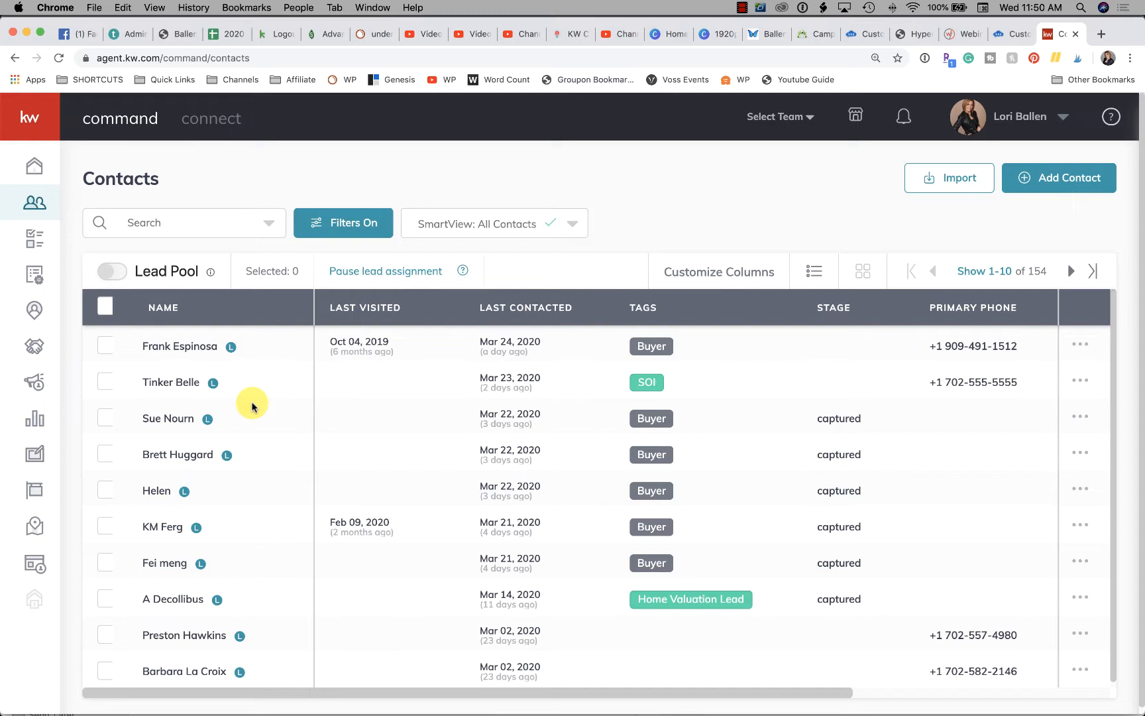
click(164, 383)
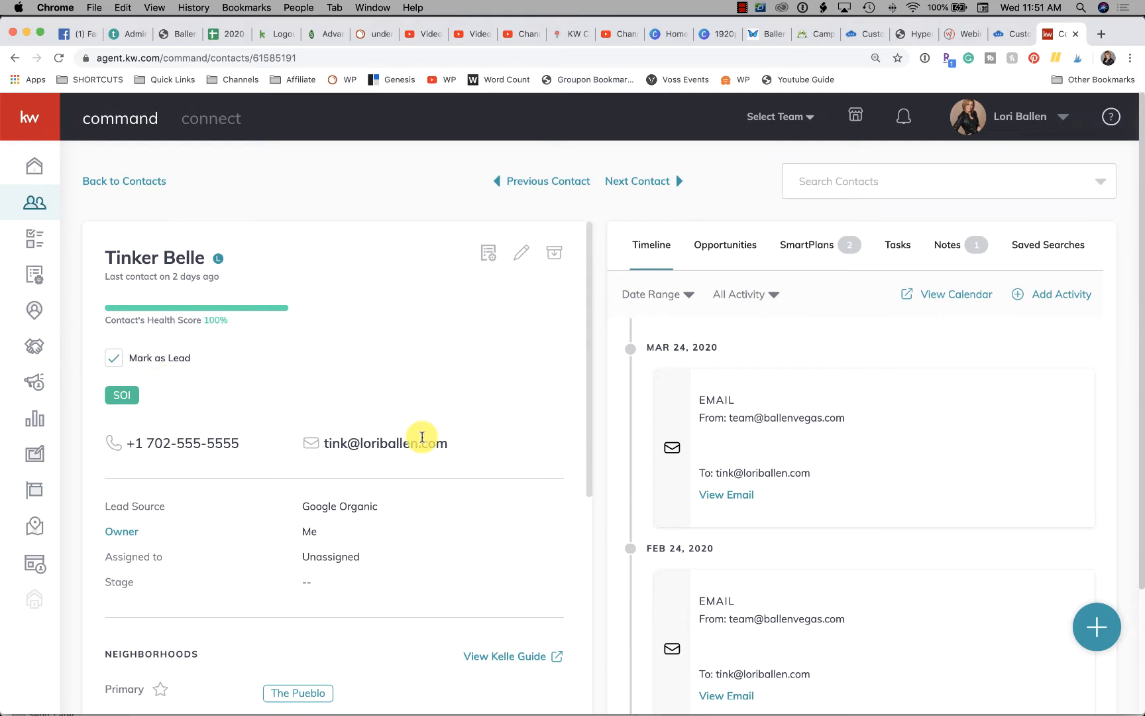
scroll(422, 440, down, 5)
scroll(421, 441, up, 5)
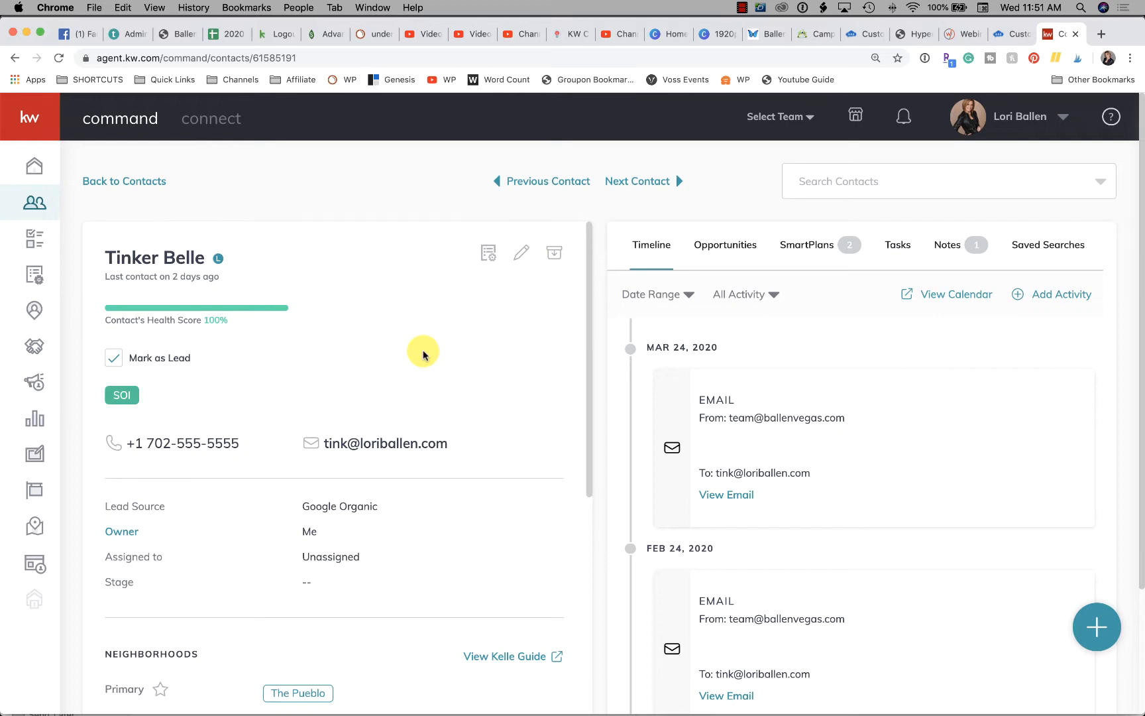
scroll(422, 327, down, 5)
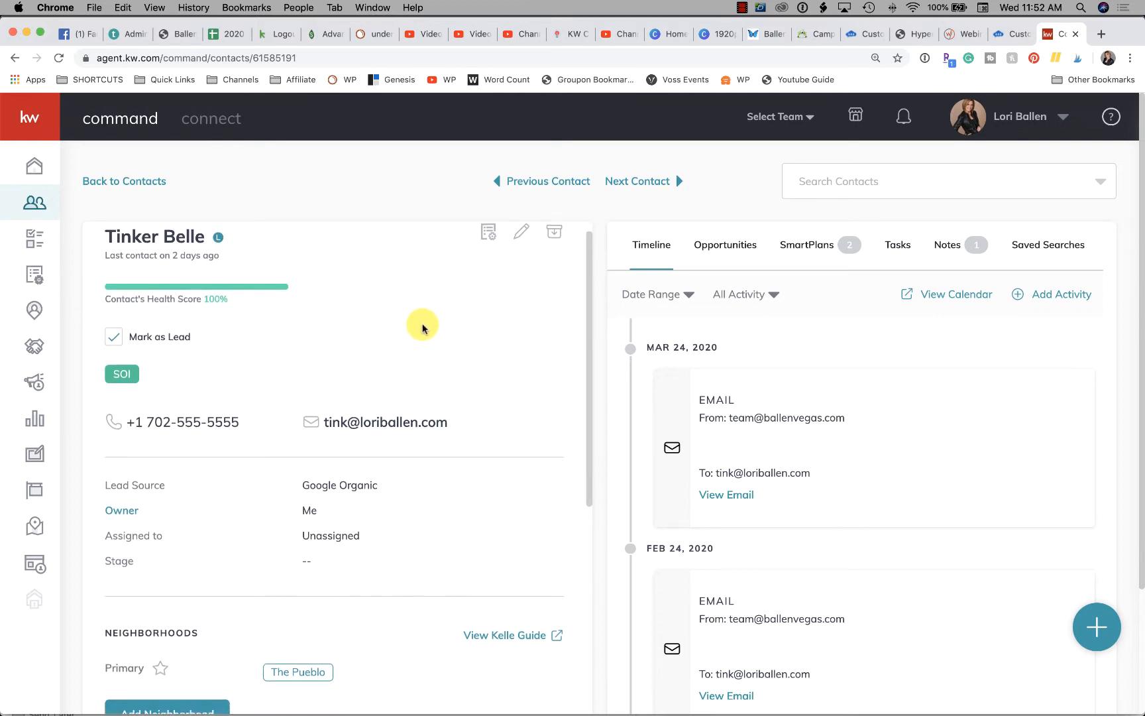
scroll(422, 327, down, 6)
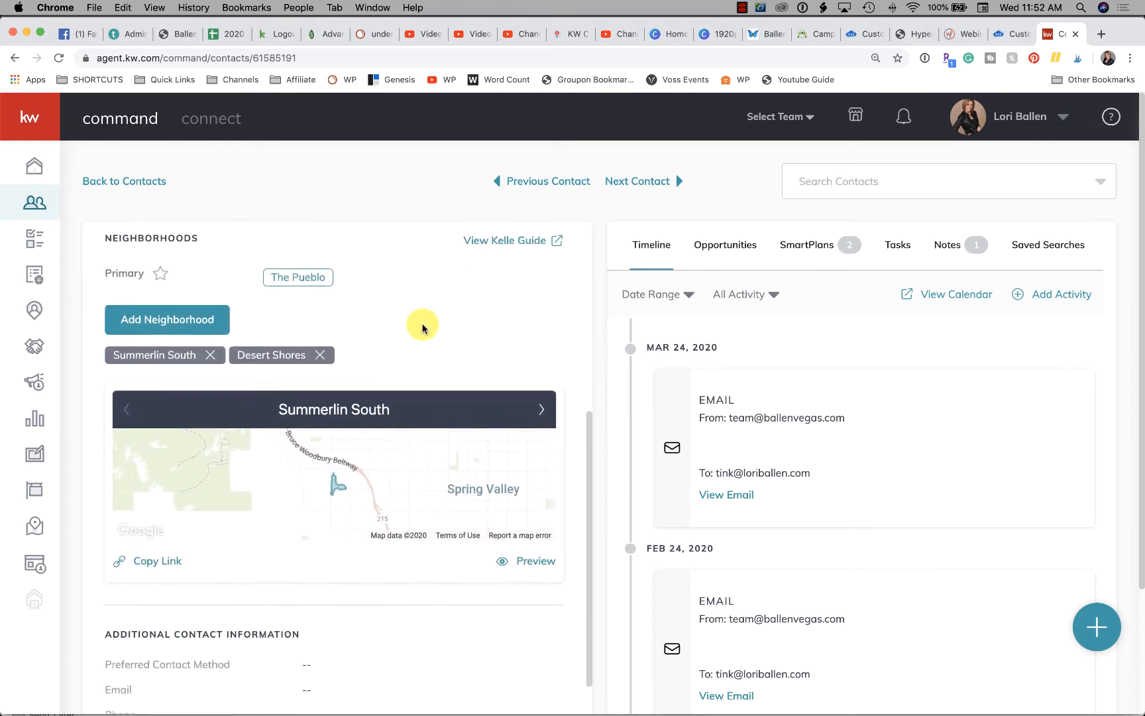
scroll(929, 355, down, 1)
scroll(928, 355, down, 2)
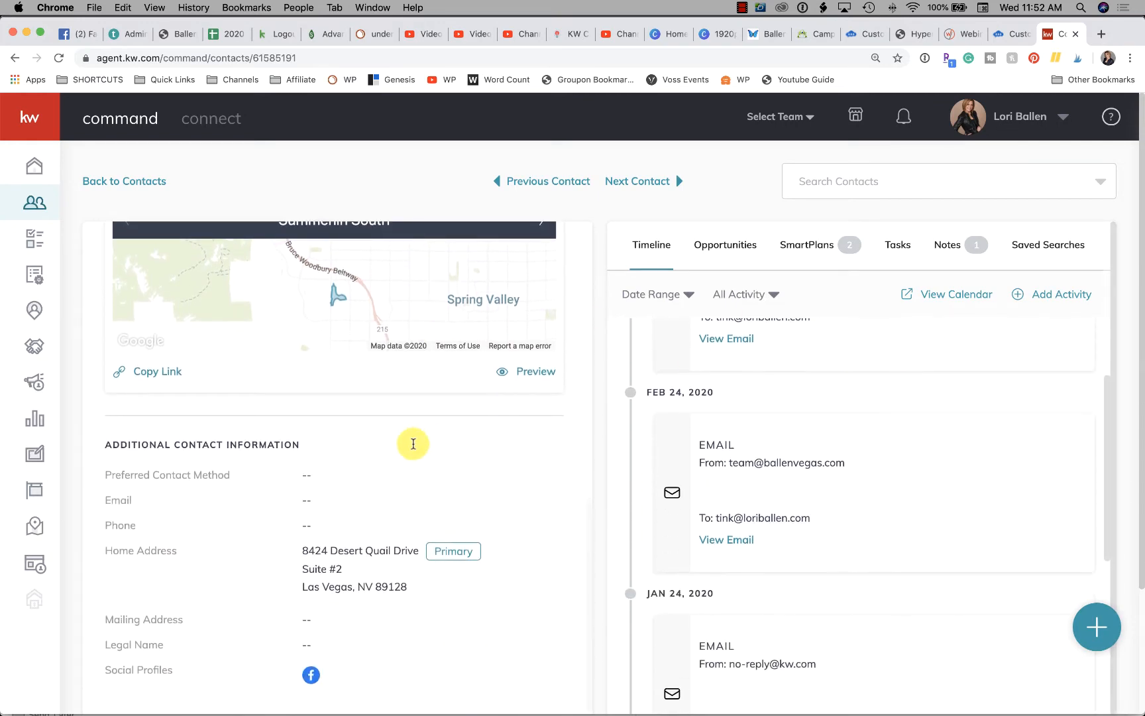
scroll(409, 442, down, 5)
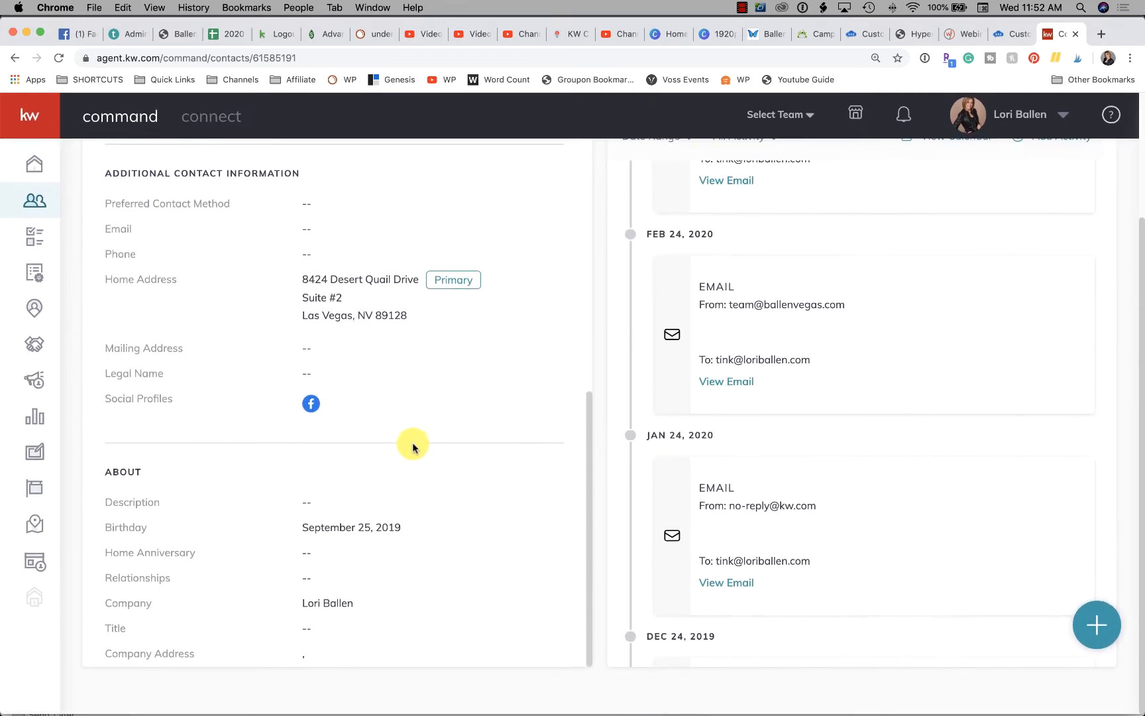
scroll(435, 410, up, 7)
scroll(537, 324, up, 3)
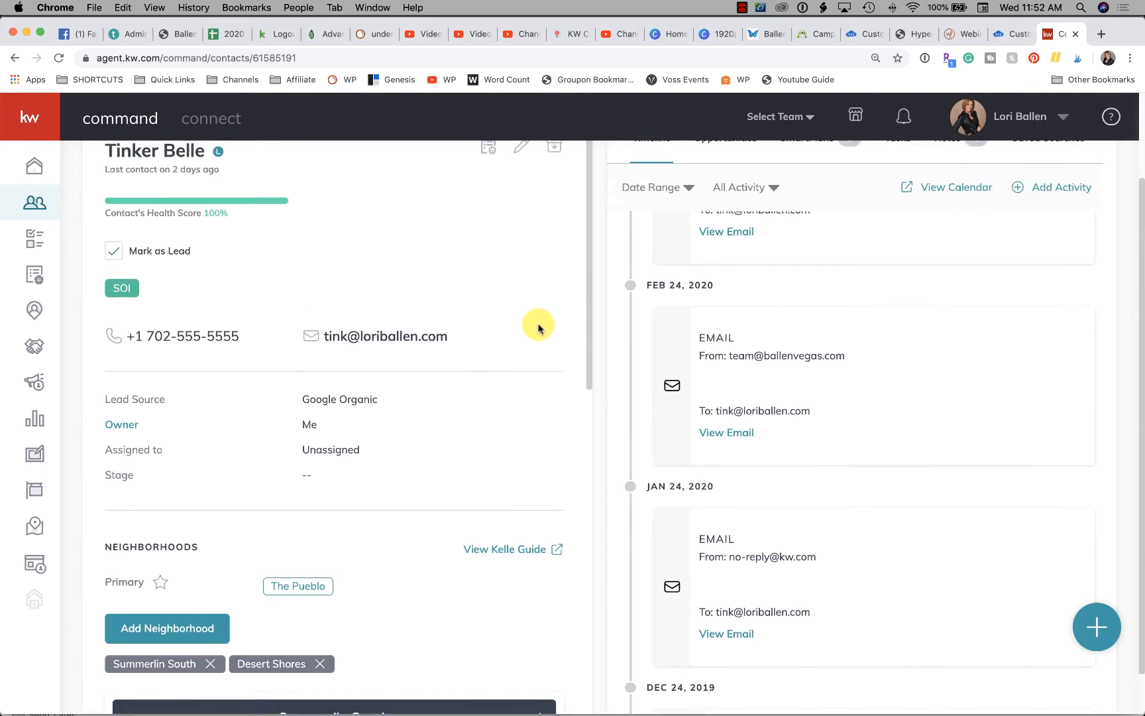
Step: Open the contact for editing, reveal its additional information sections and expand the Custom section
click(520, 251)
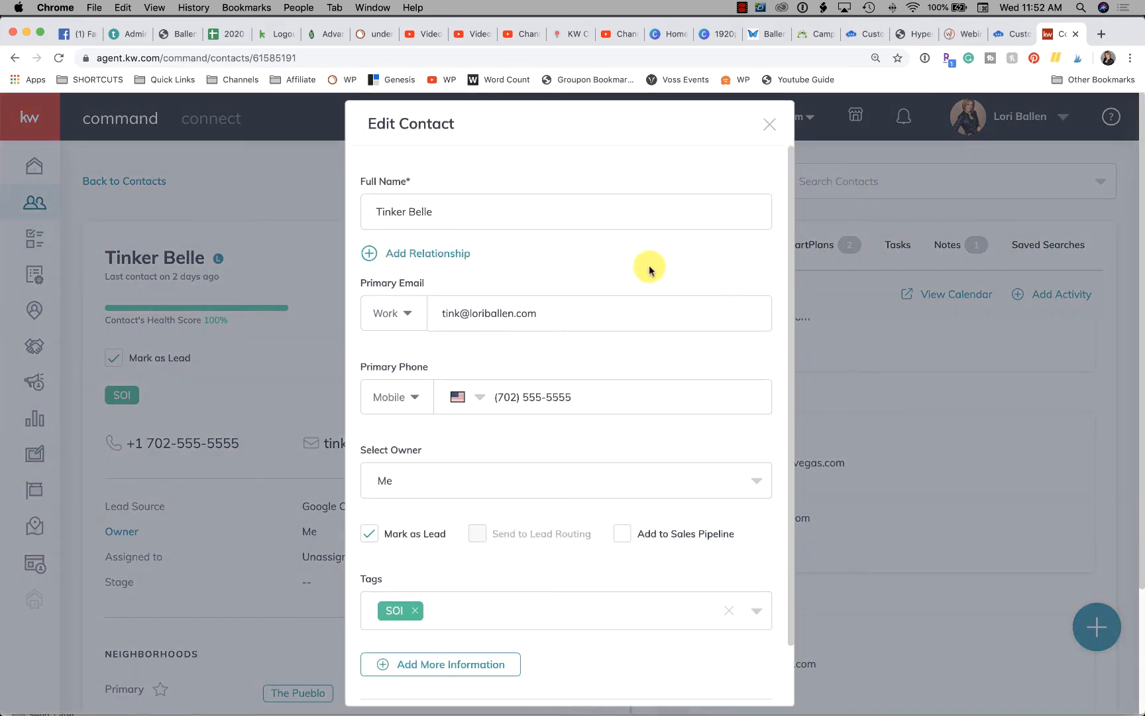
scroll(647, 272, down, 2)
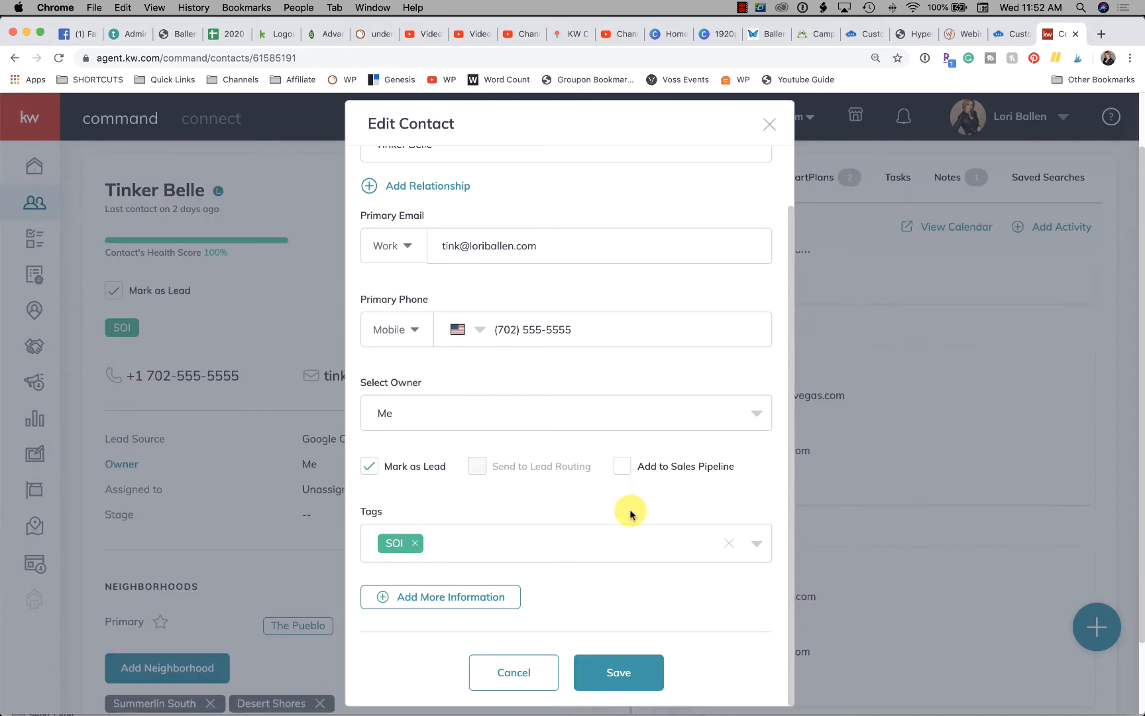
scroll(630, 514, down, 1)
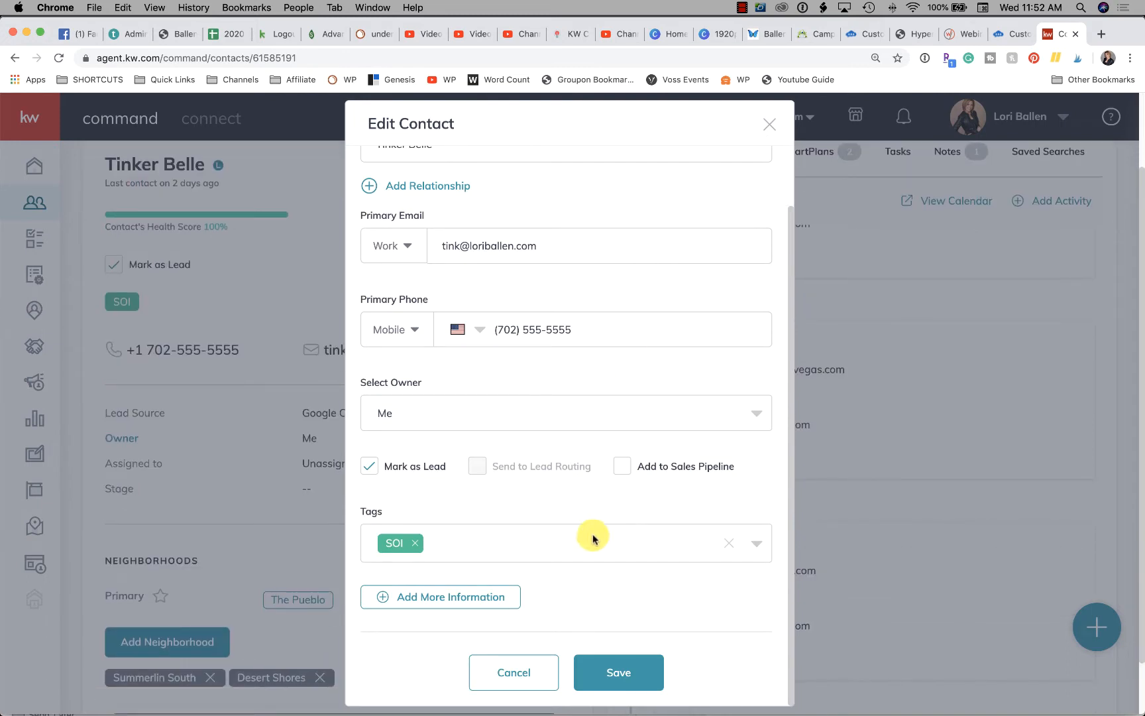
click(487, 594)
scroll(578, 550, down, 3)
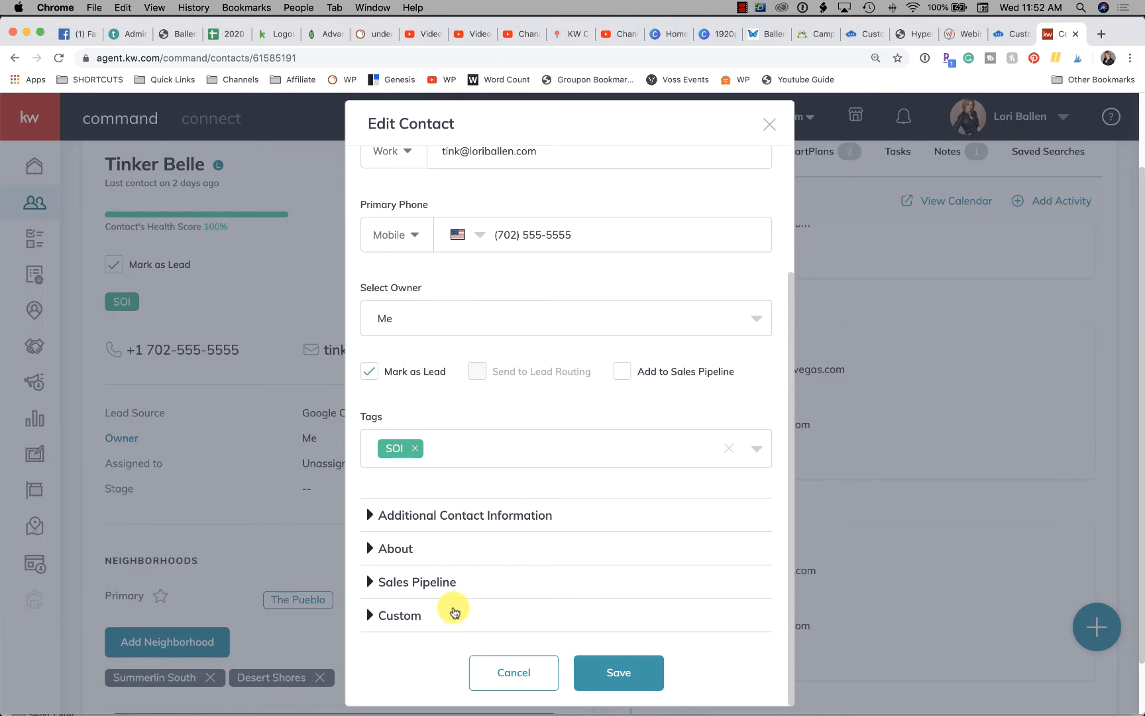
click(411, 618)
Step: Examine the contact's custom fields, from Landing Page through Score, along with the option for adding another field
scroll(537, 572, down, 5)
scroll(568, 547, down, 2)
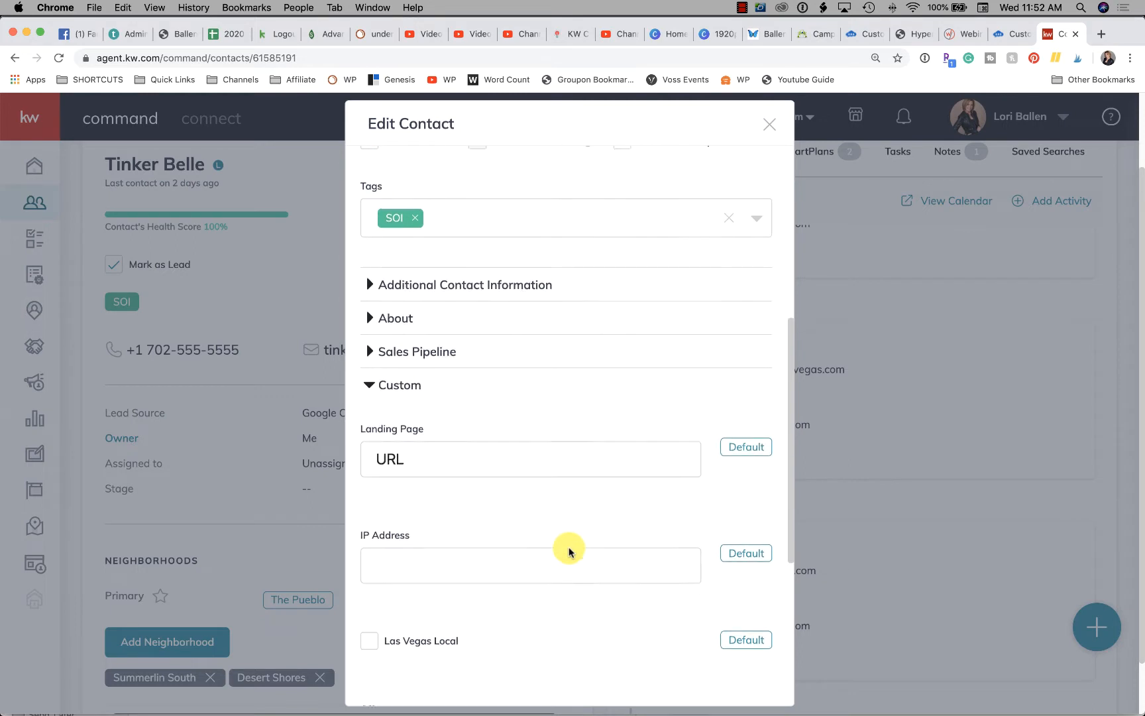
scroll(570, 548, down, 2)
scroll(570, 547, up, 3)
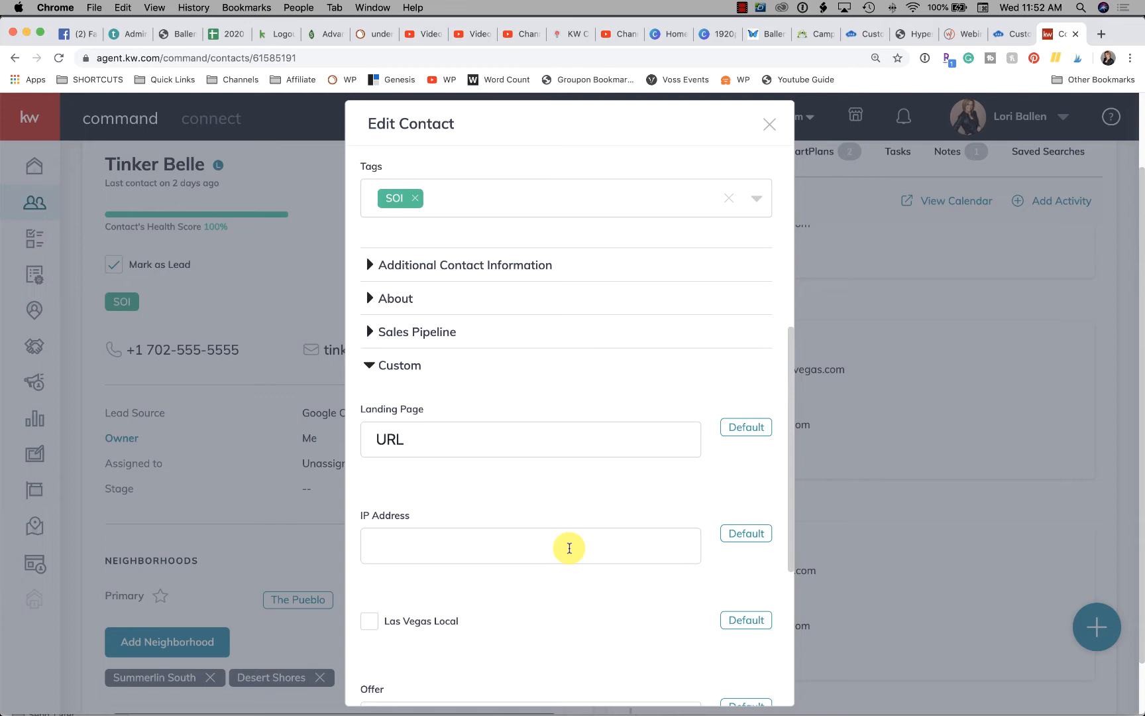
scroll(569, 548, down, 3)
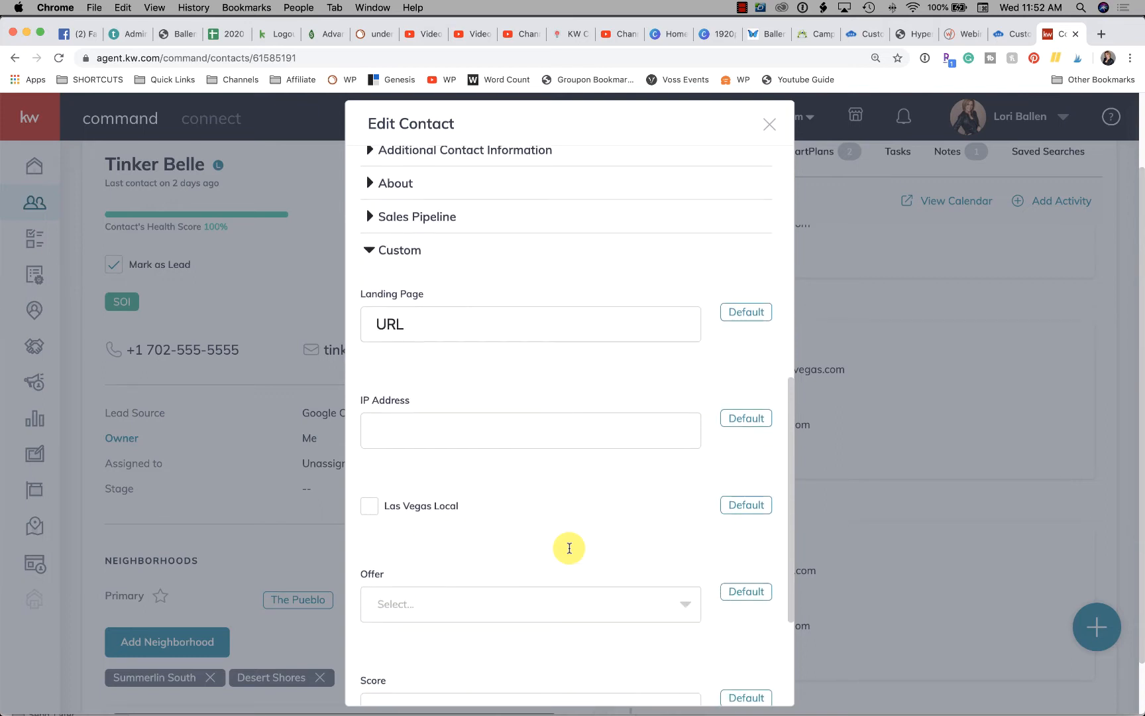
scroll(530, 225, up, 10)
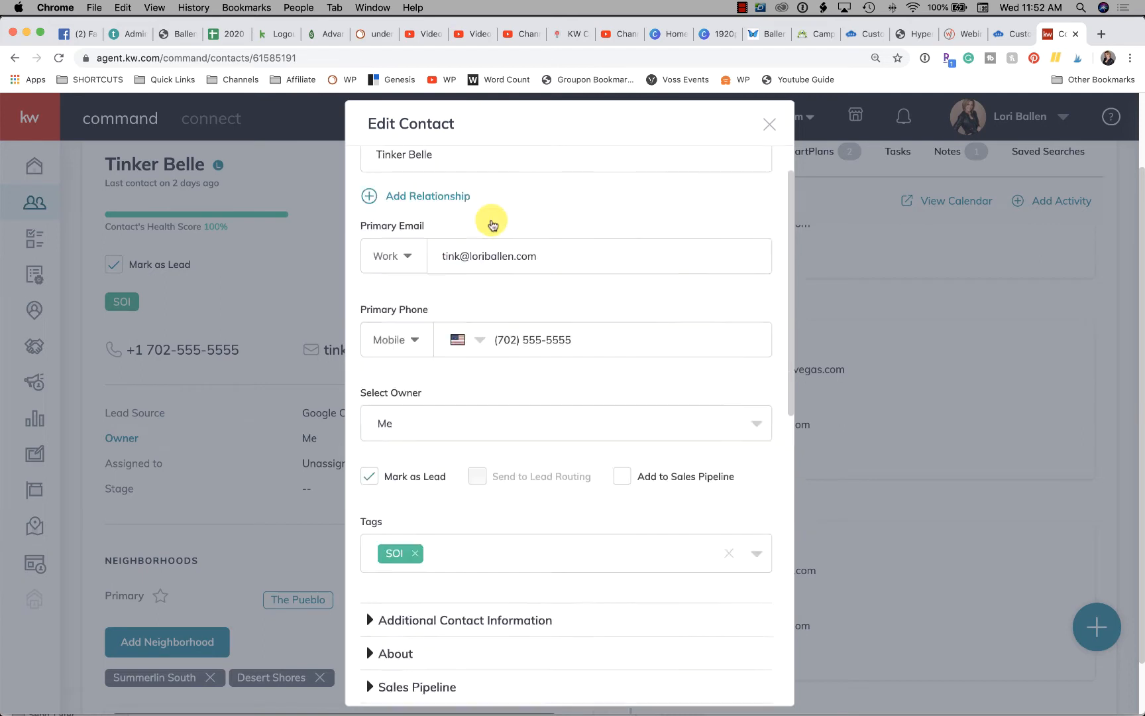
scroll(580, 335, down, 10)
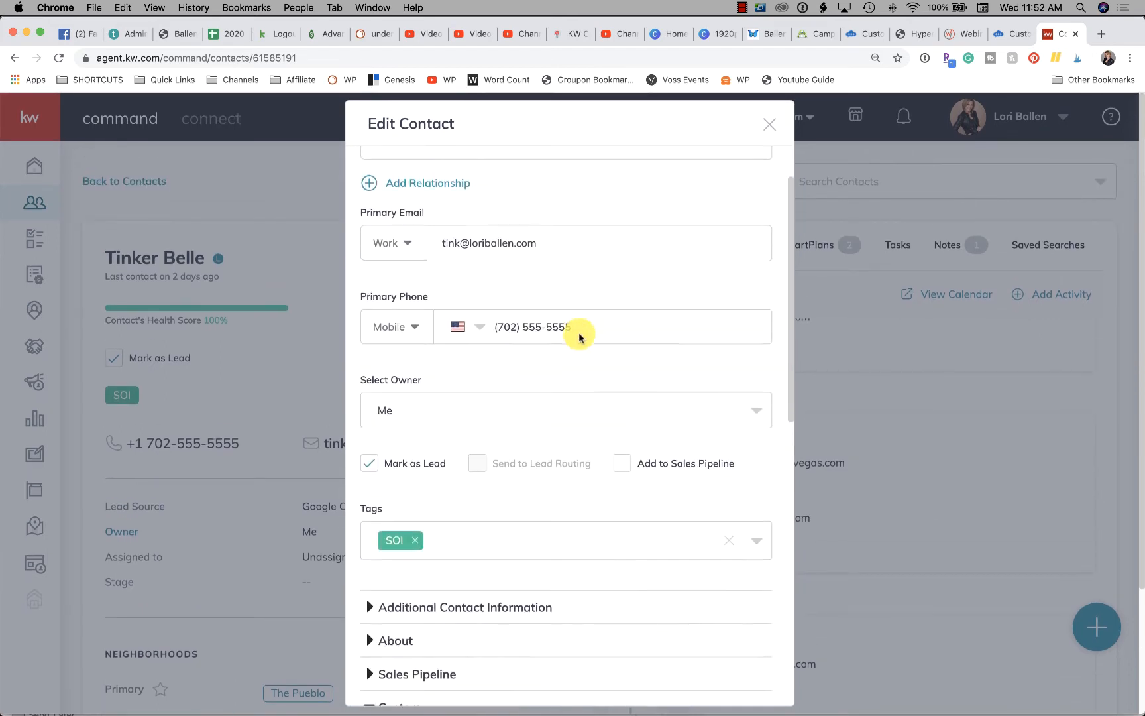
scroll(579, 337, down, 2)
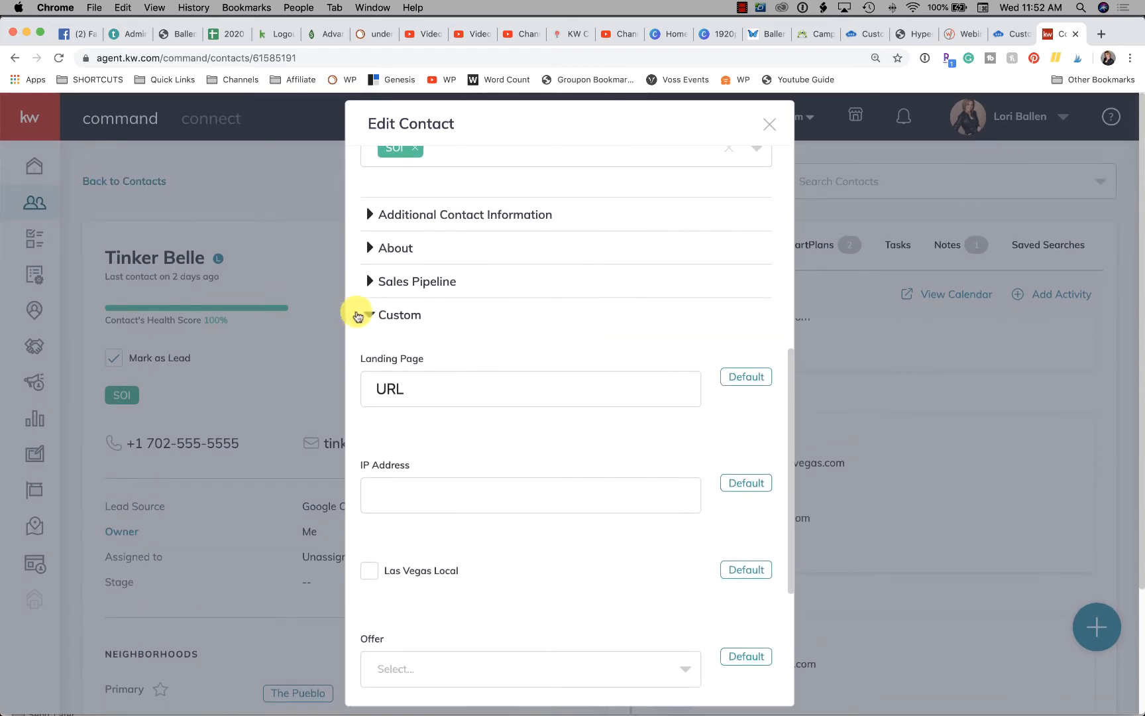
scroll(552, 345, down, 3)
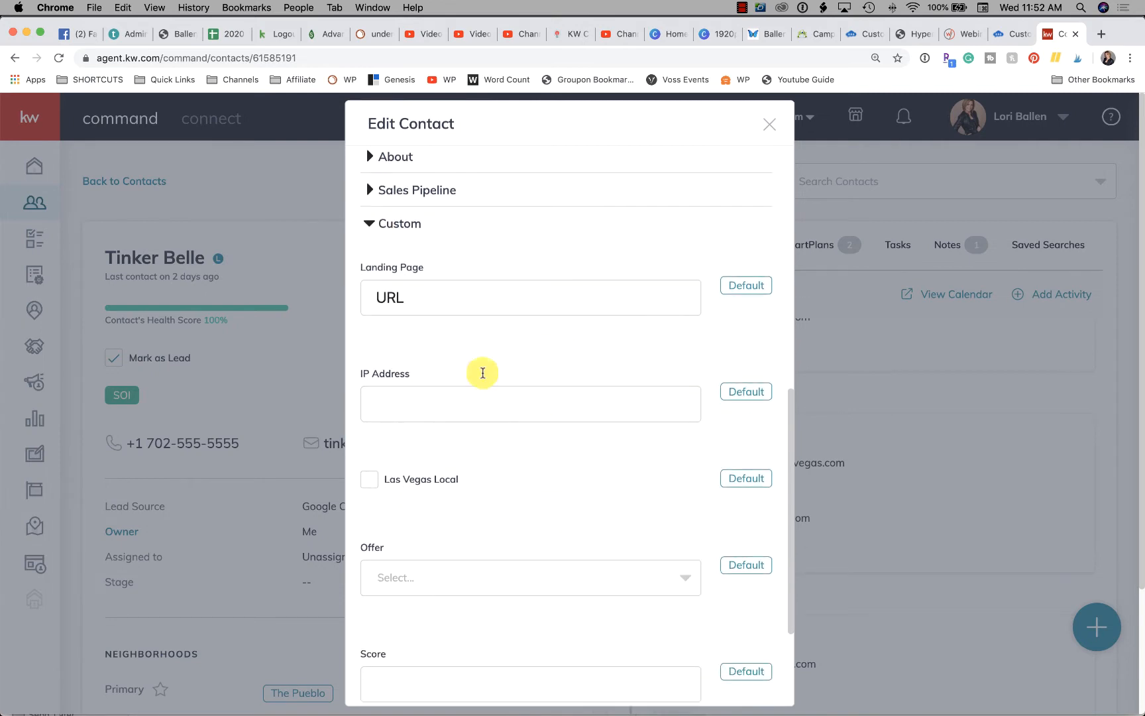
scroll(448, 428, down, 3)
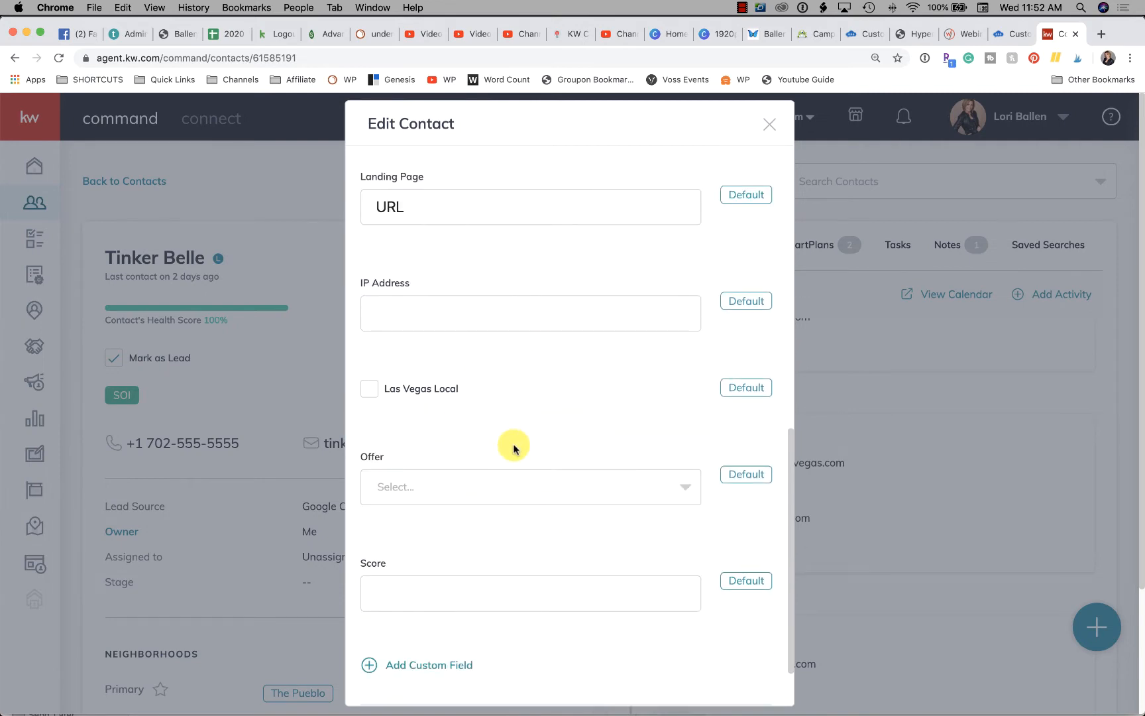
scroll(502, 509, up, 3)
scroll(502, 509, down, 4)
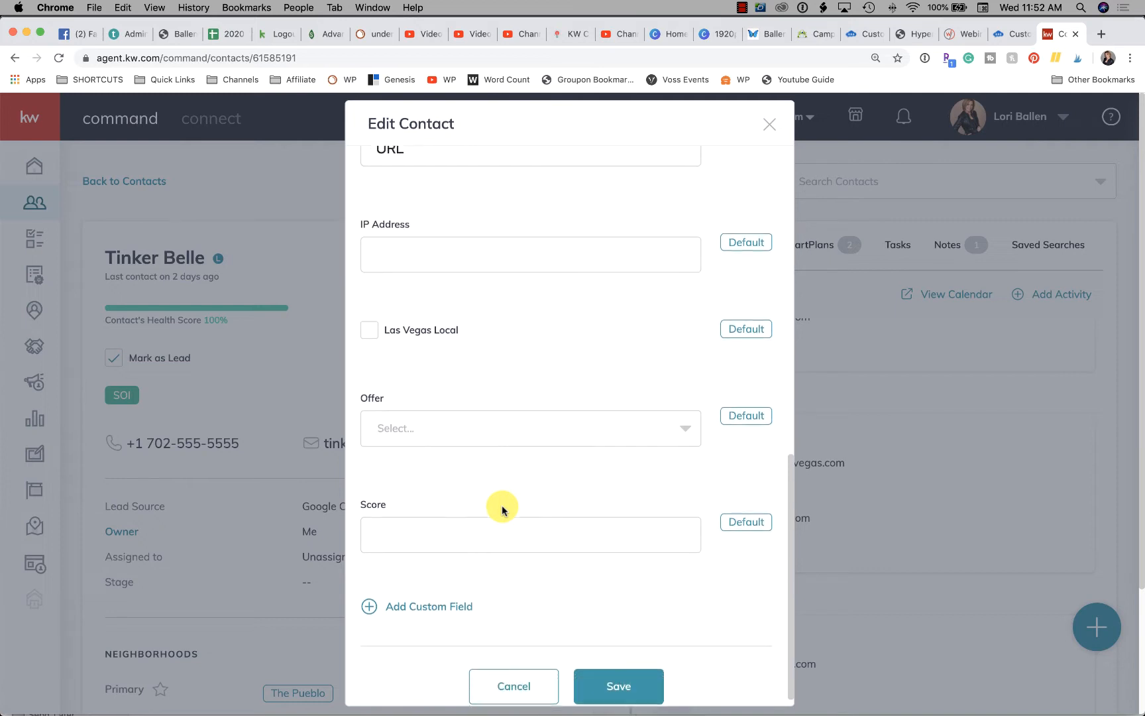
scroll(502, 509, up, 3)
scroll(502, 509, down, 5)
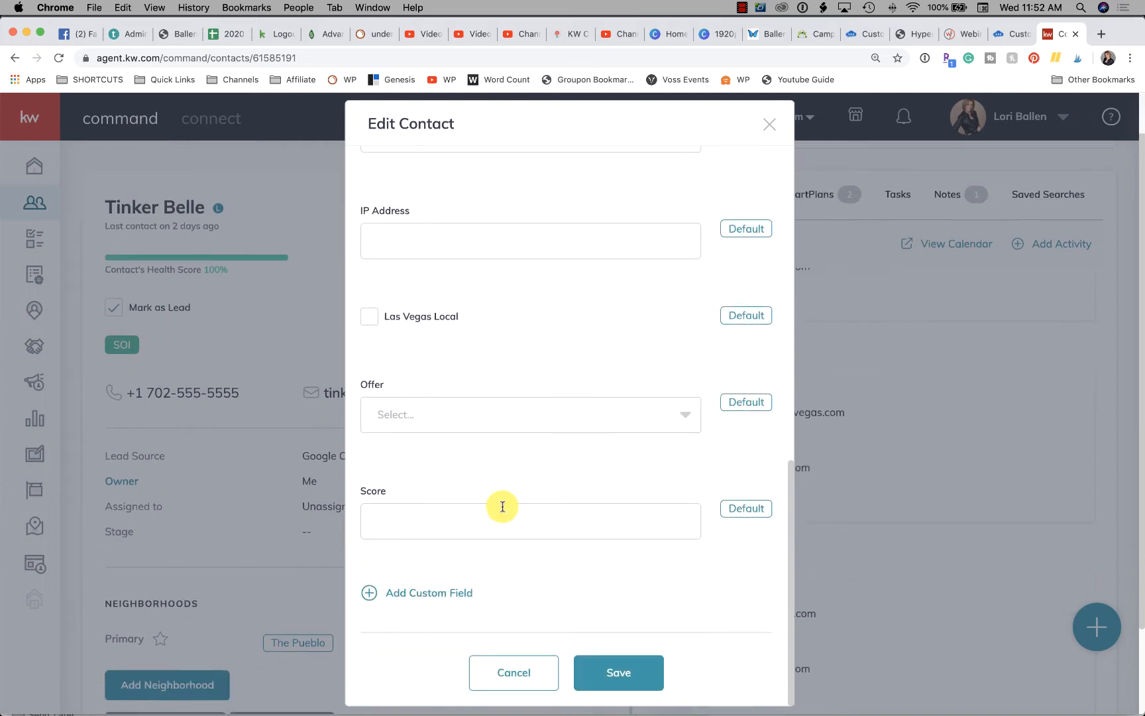
Step: Try adding a custom field to the contact by choosing the existing Offer field, and close the edit form without saving
click(448, 594)
scroll(447, 659, down, 2)
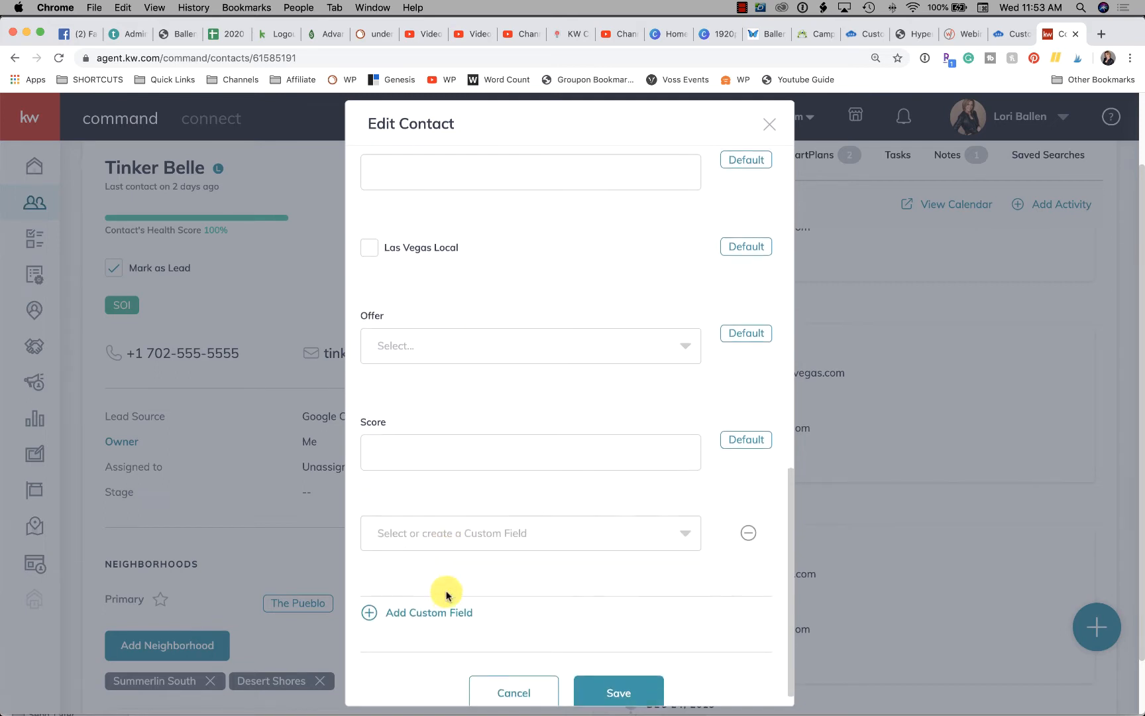
click(614, 519)
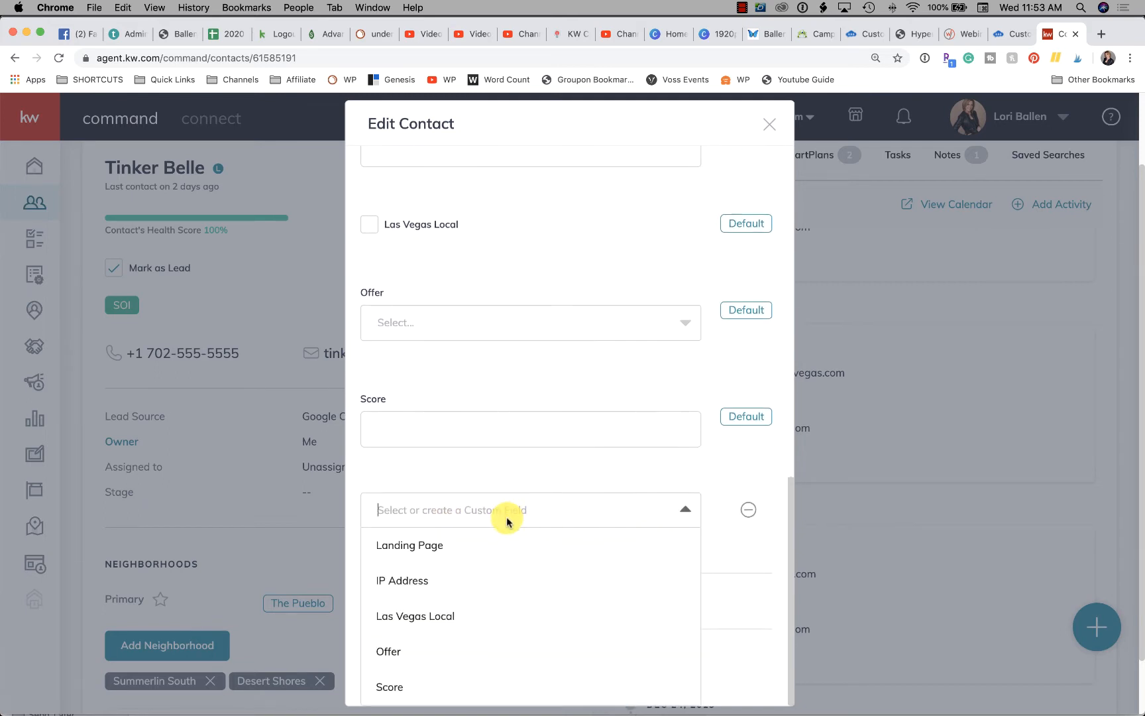
scroll(451, 594, down, 1)
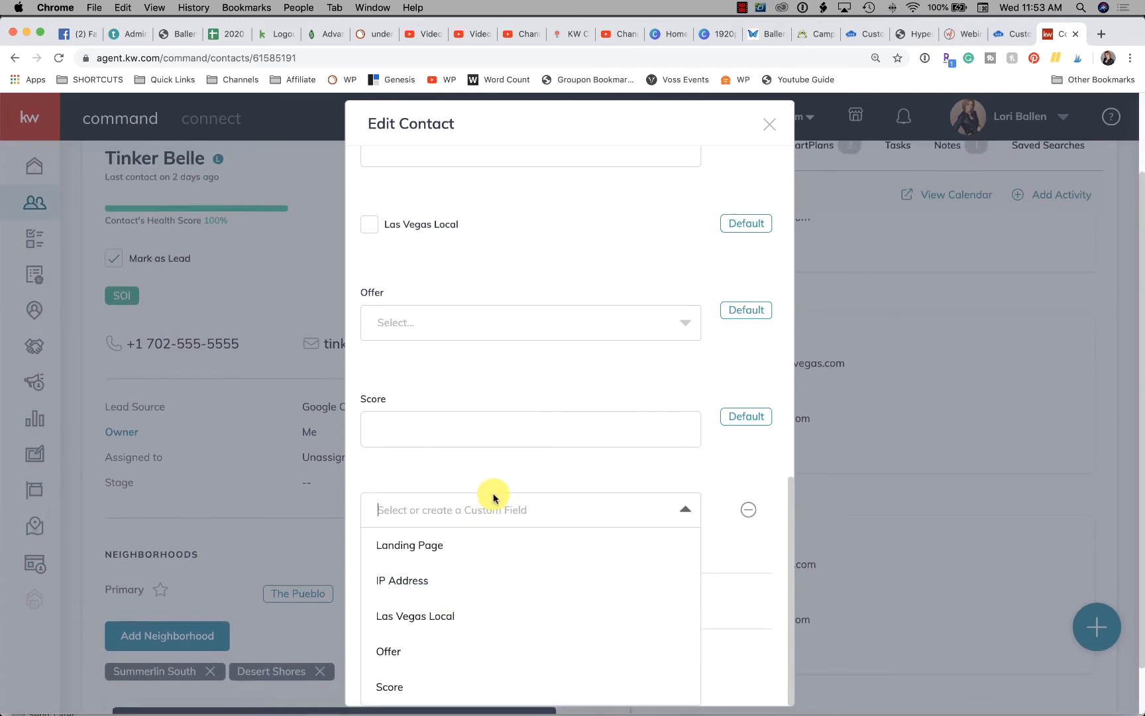
click(474, 504)
click(460, 515)
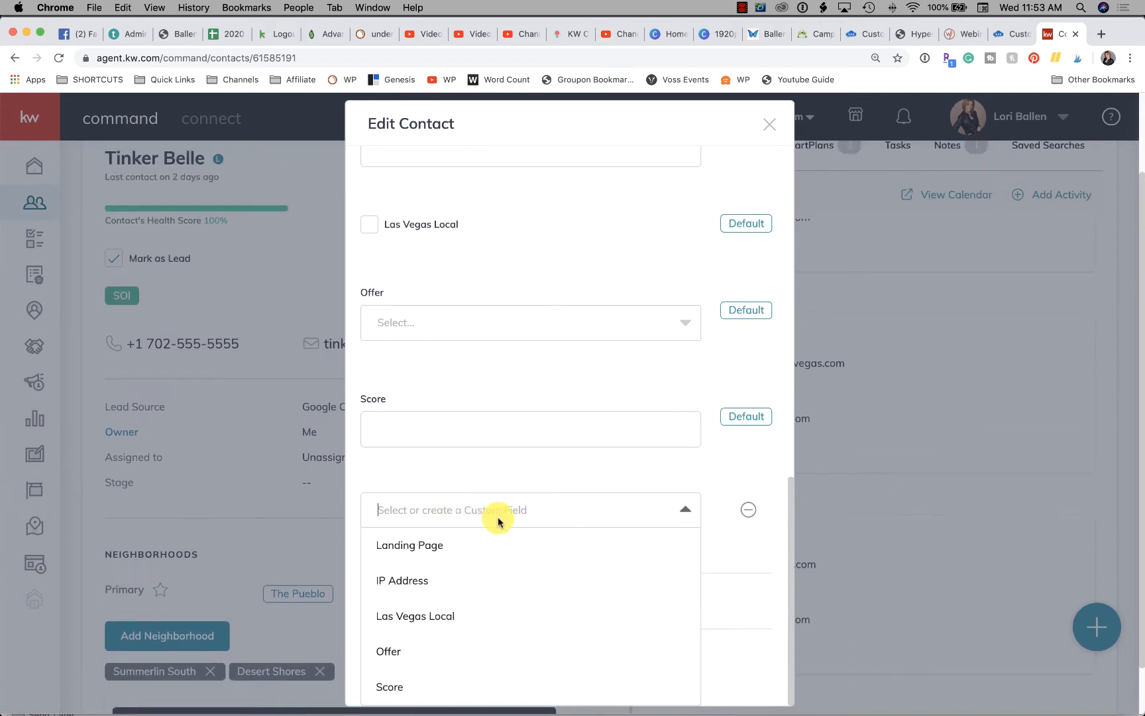
scroll(510, 523, down, 2)
click(566, 487)
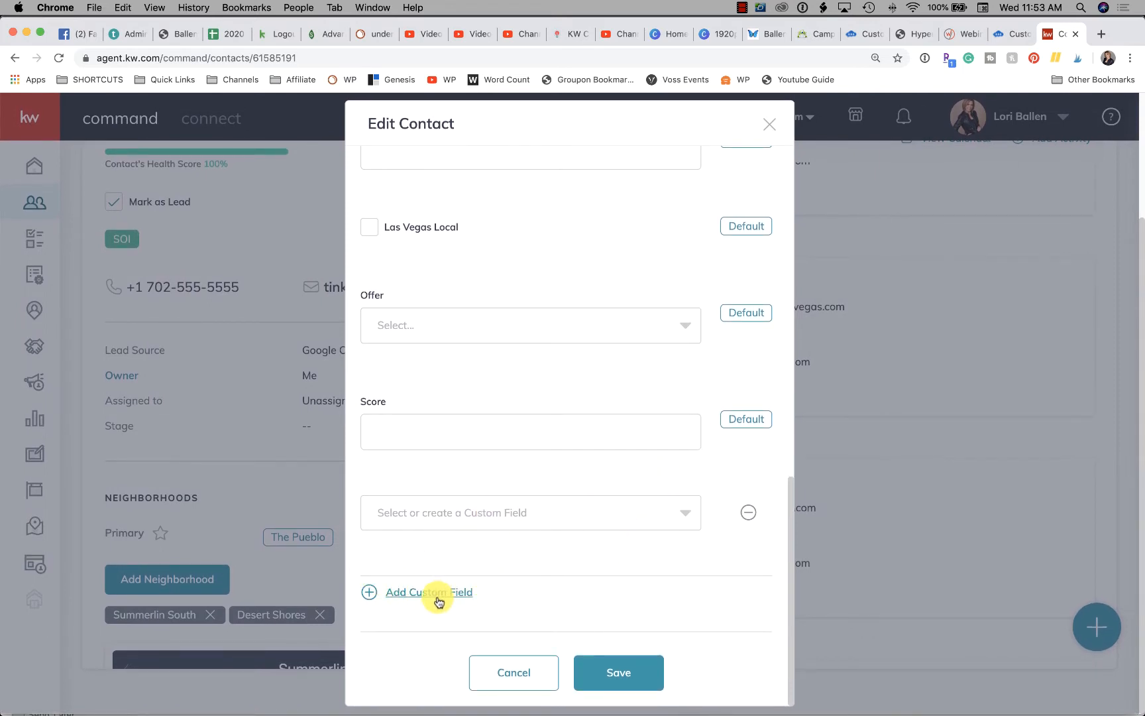
click(427, 511)
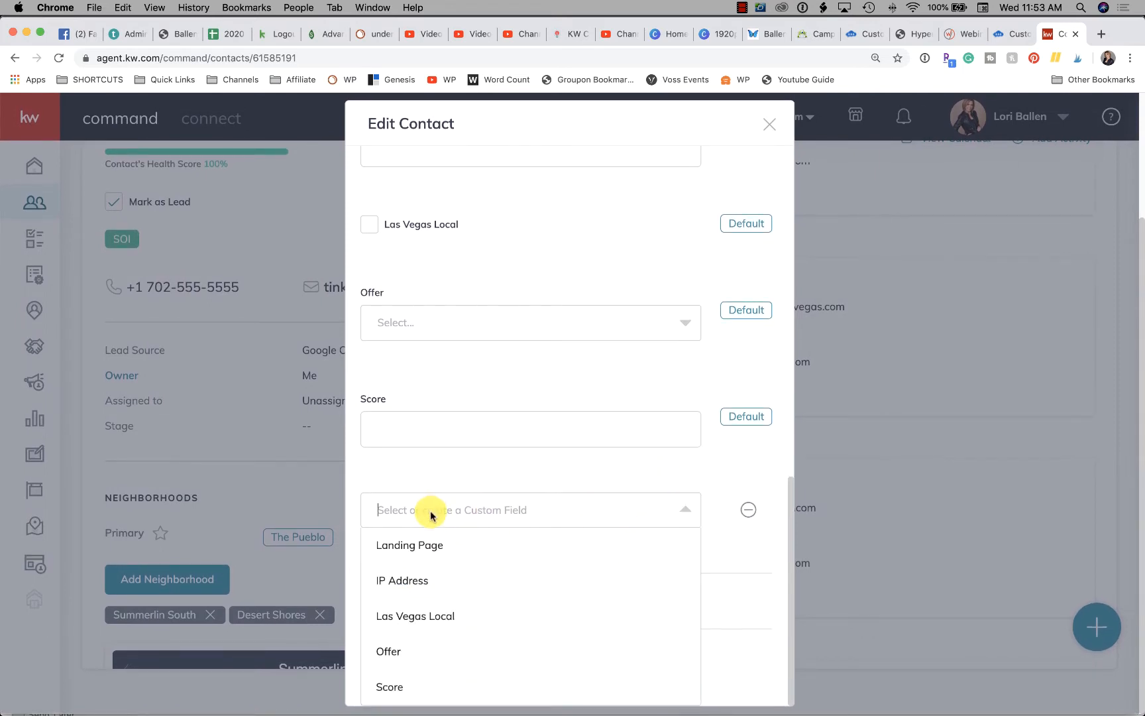
click(409, 646)
scroll(497, 489, down, 3)
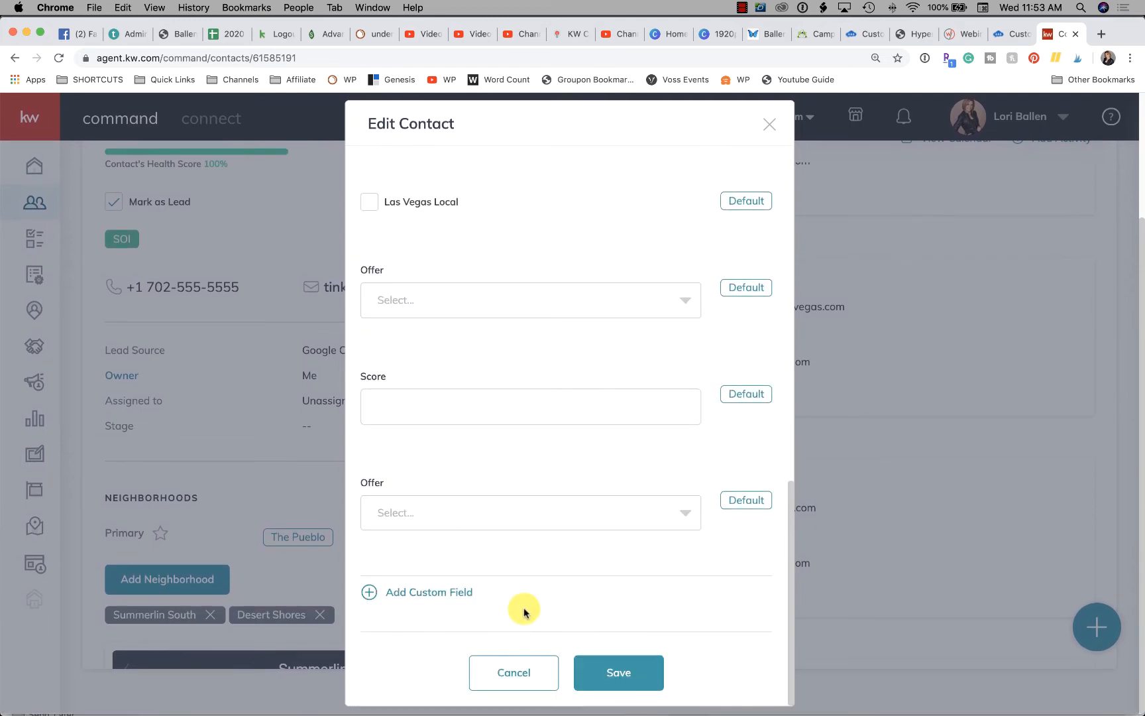
click(769, 124)
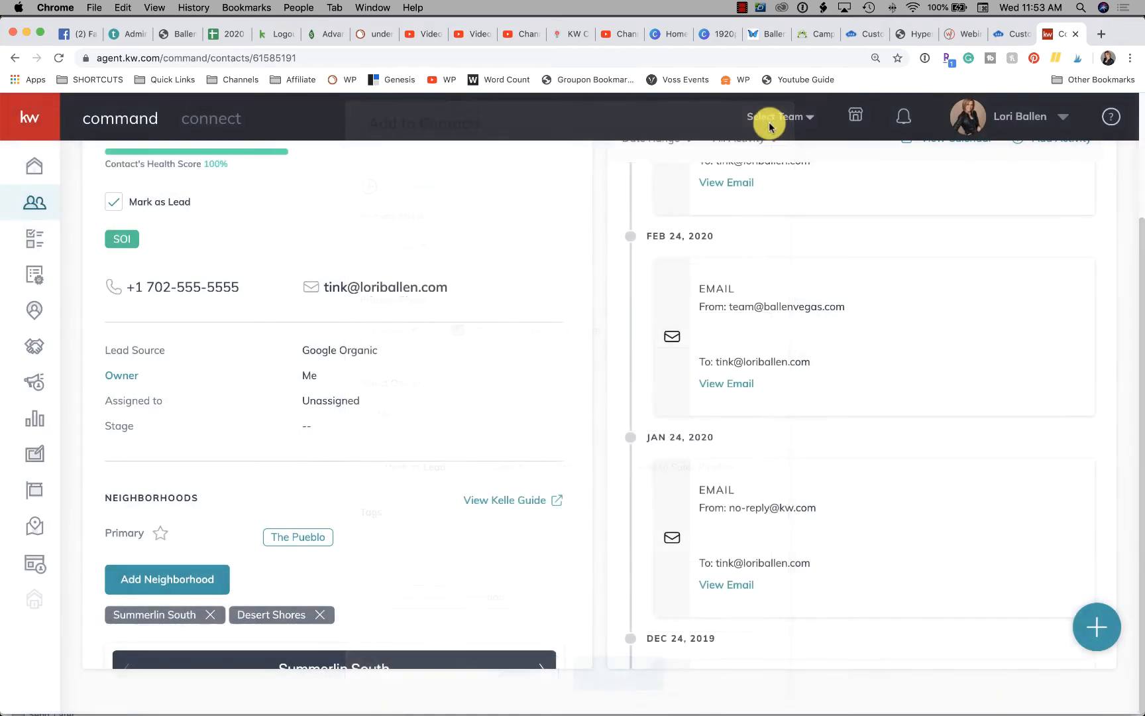
Step: Open the account settings and go to the contacts' Custom Fields page within the Command Settings
click(1023, 116)
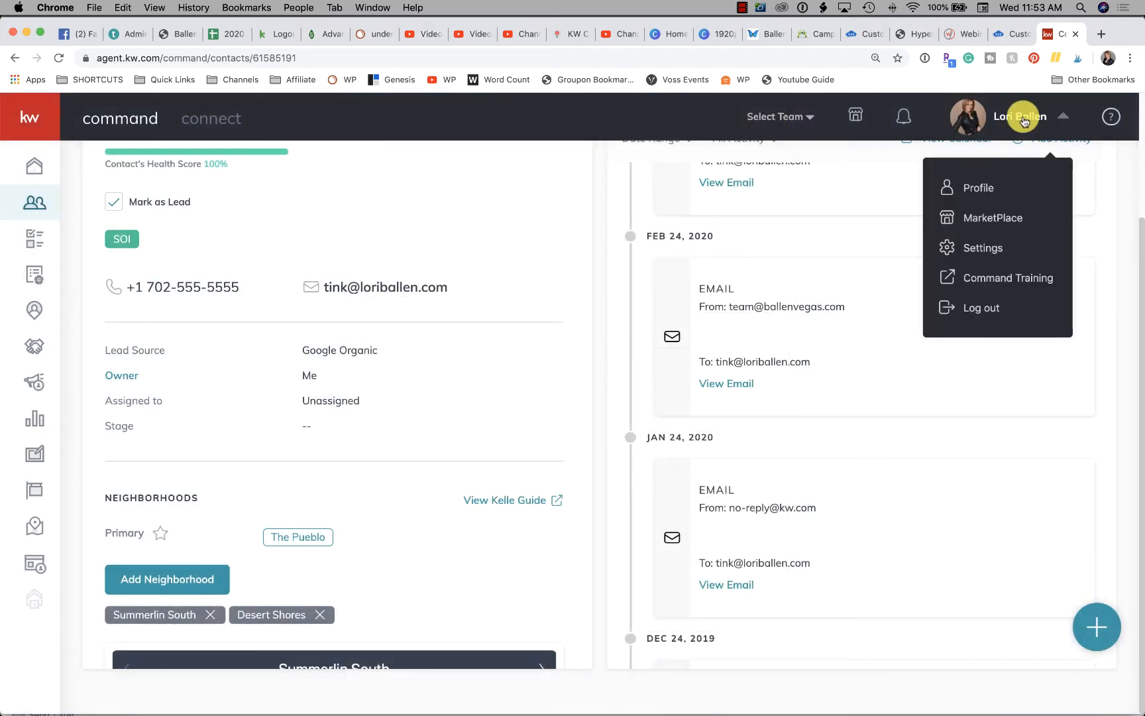
click(992, 248)
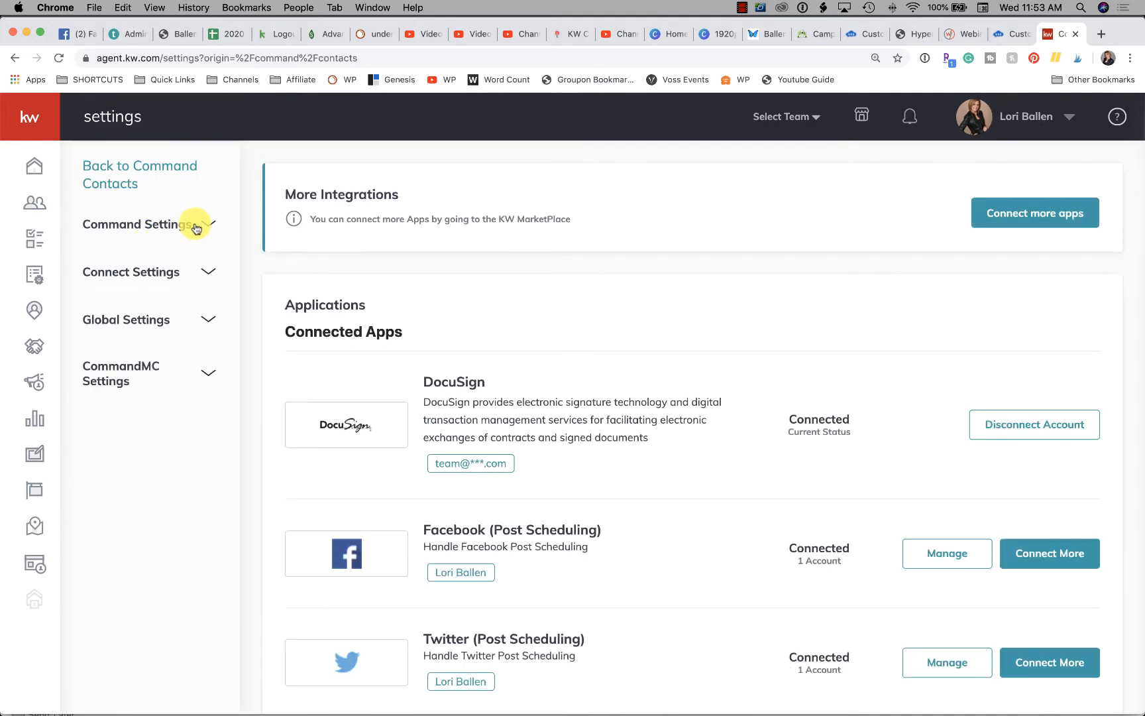
click(179, 229)
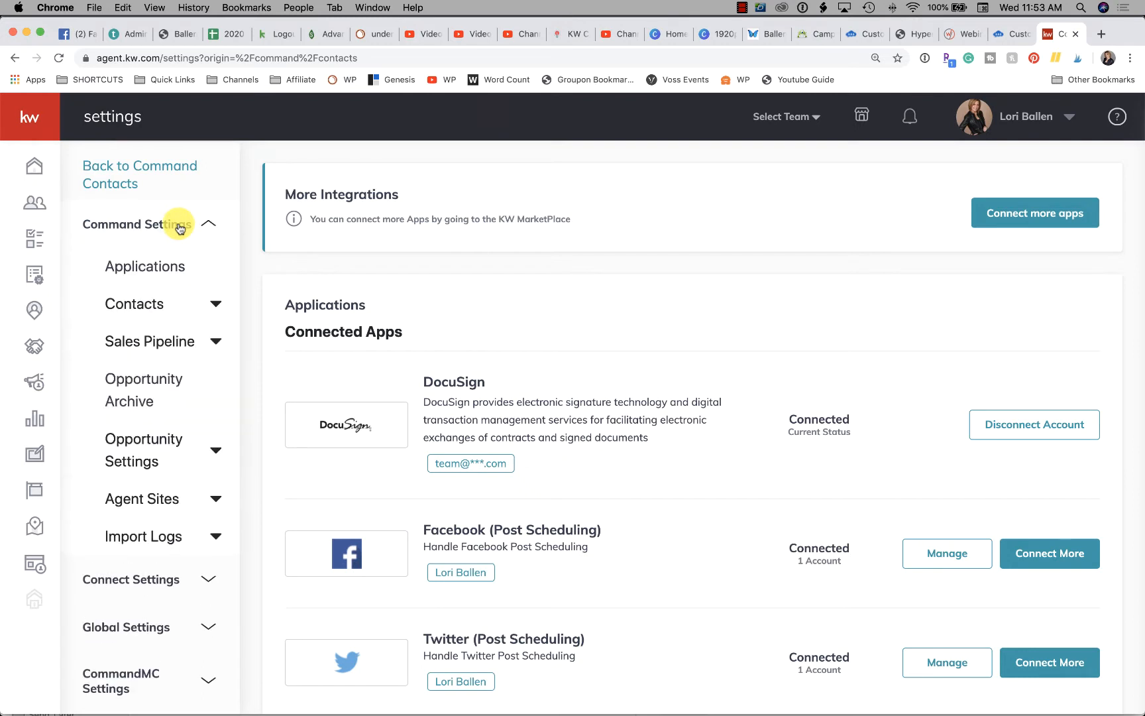
scroll(113, 247, down, 2)
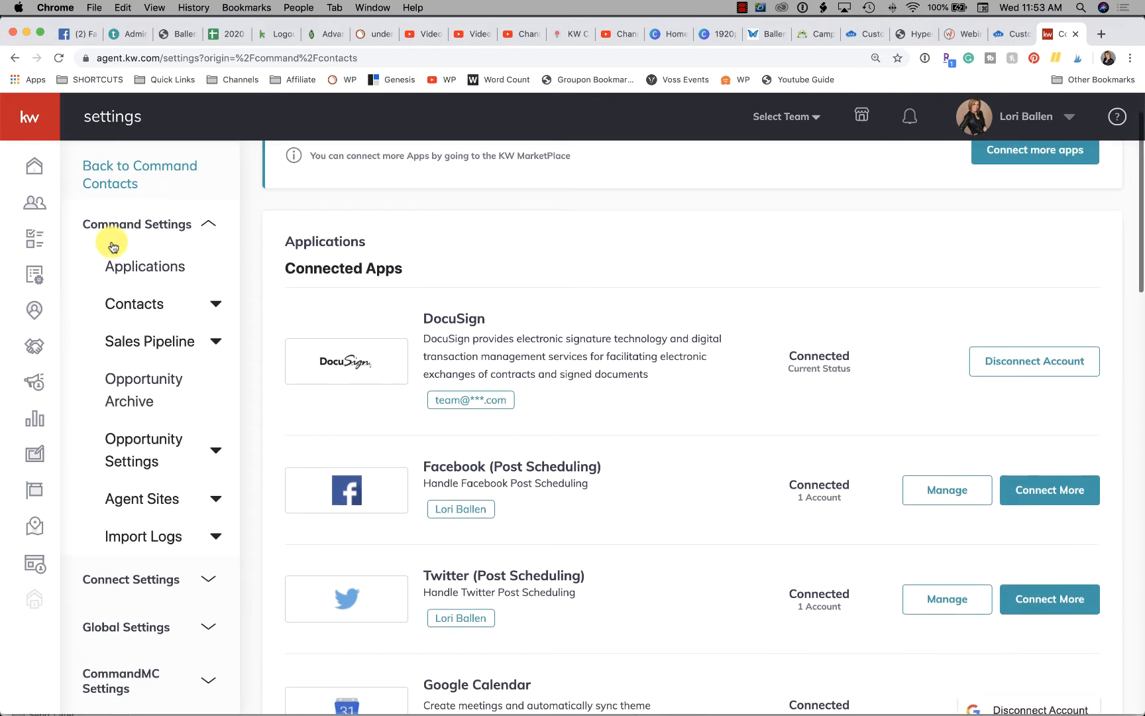
click(147, 312)
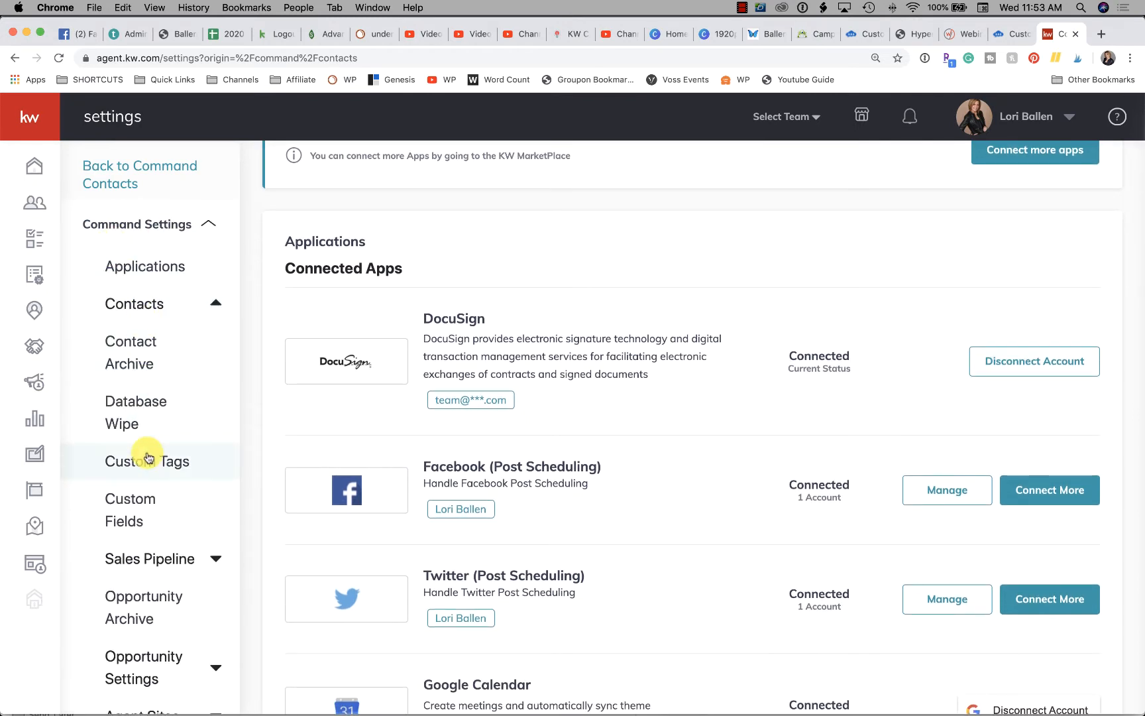
scroll(149, 454, down, 2)
click(137, 477)
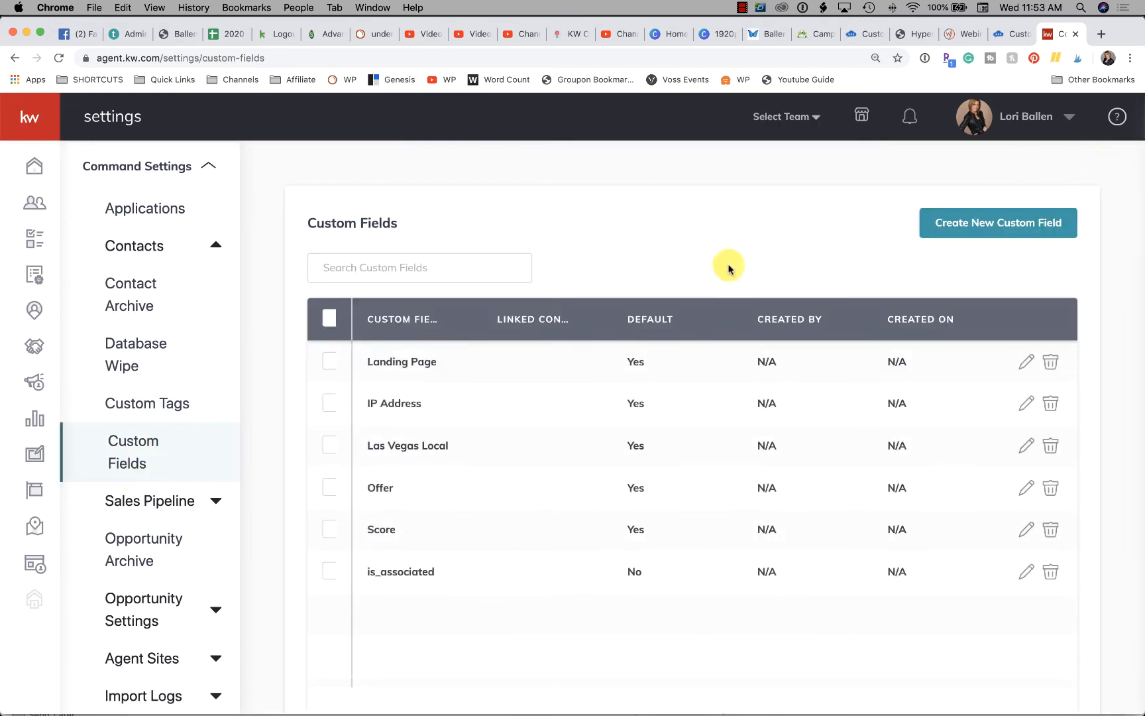
Step: Start a new custom field named "Favorite Sports Team" with the Text Field type
click(1010, 228)
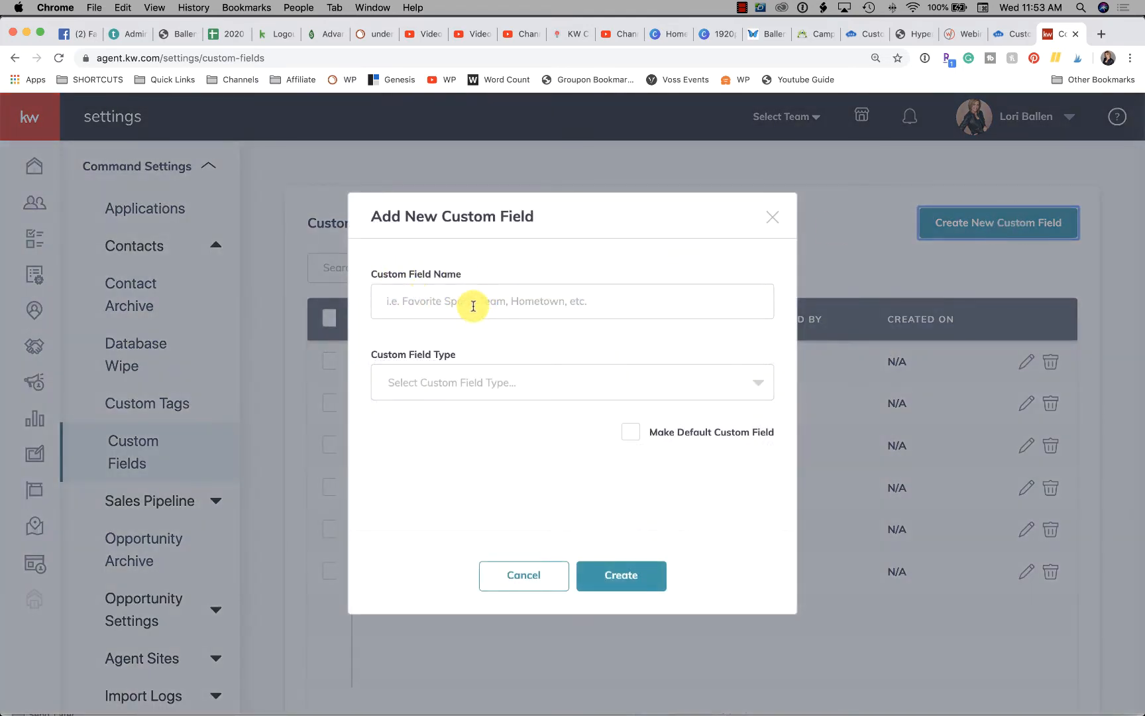
click(457, 303)
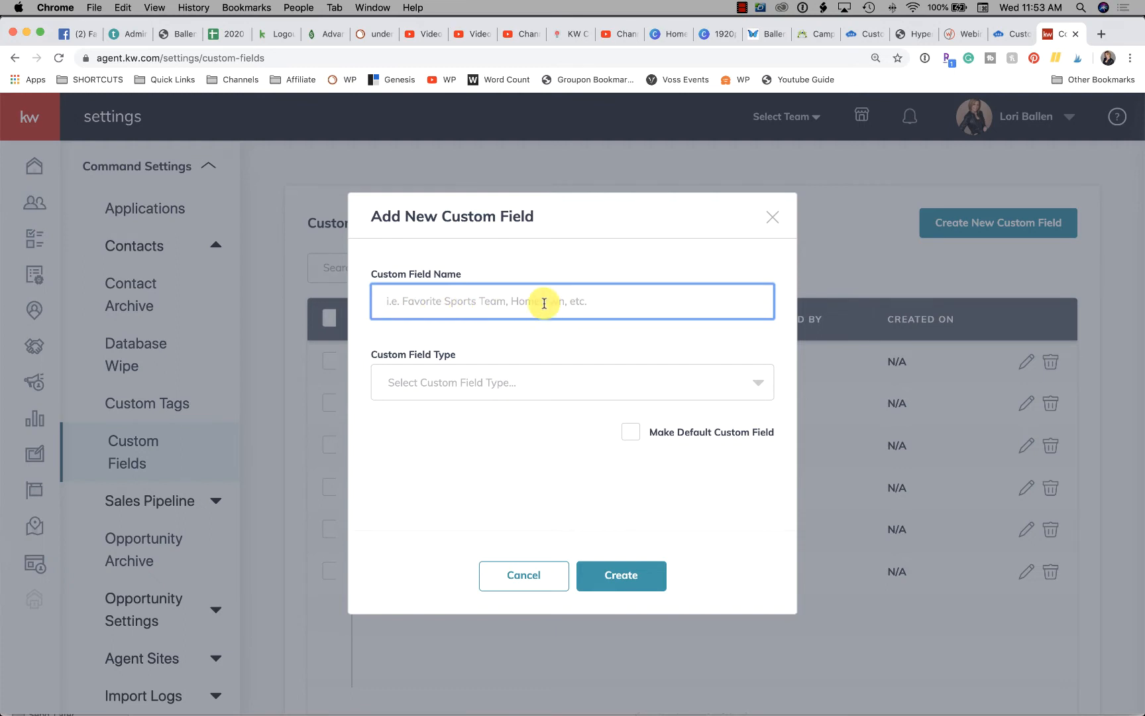
text(Favor)
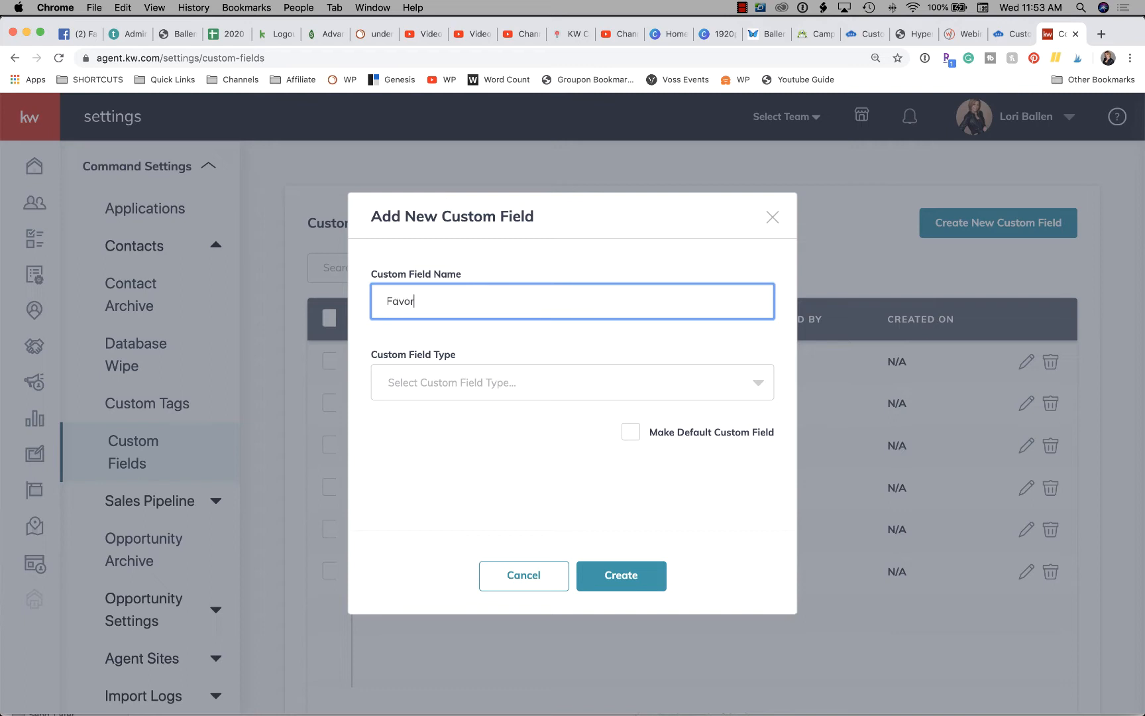
text(ite Sports Team)
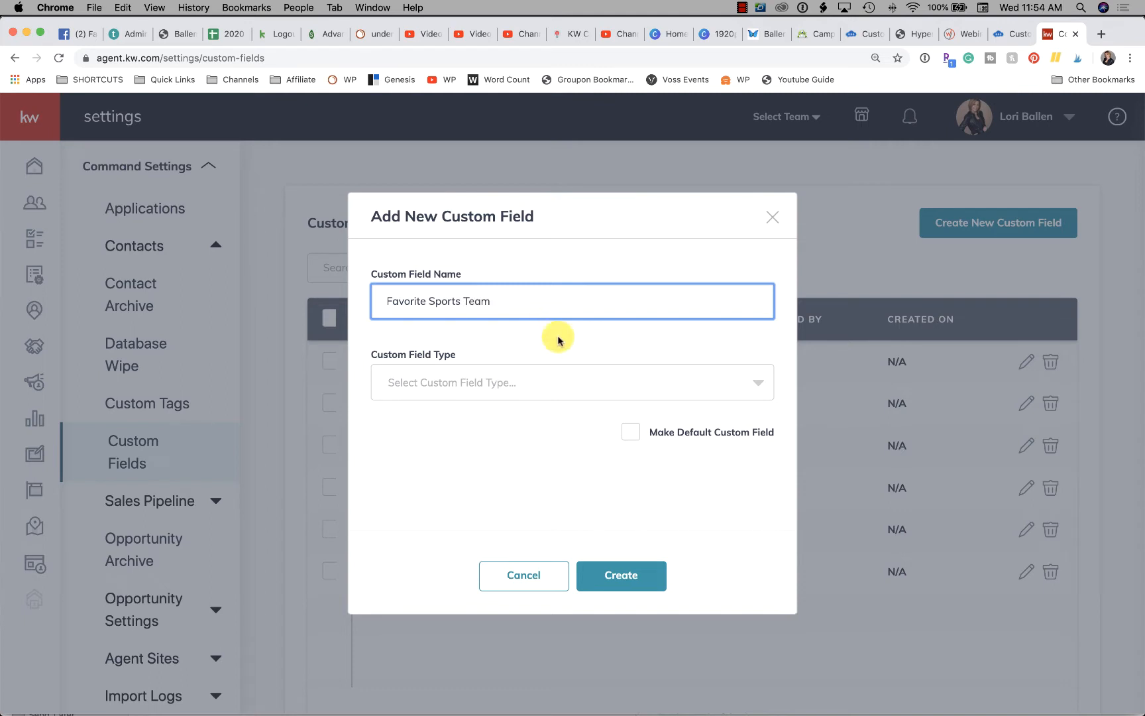
click(453, 385)
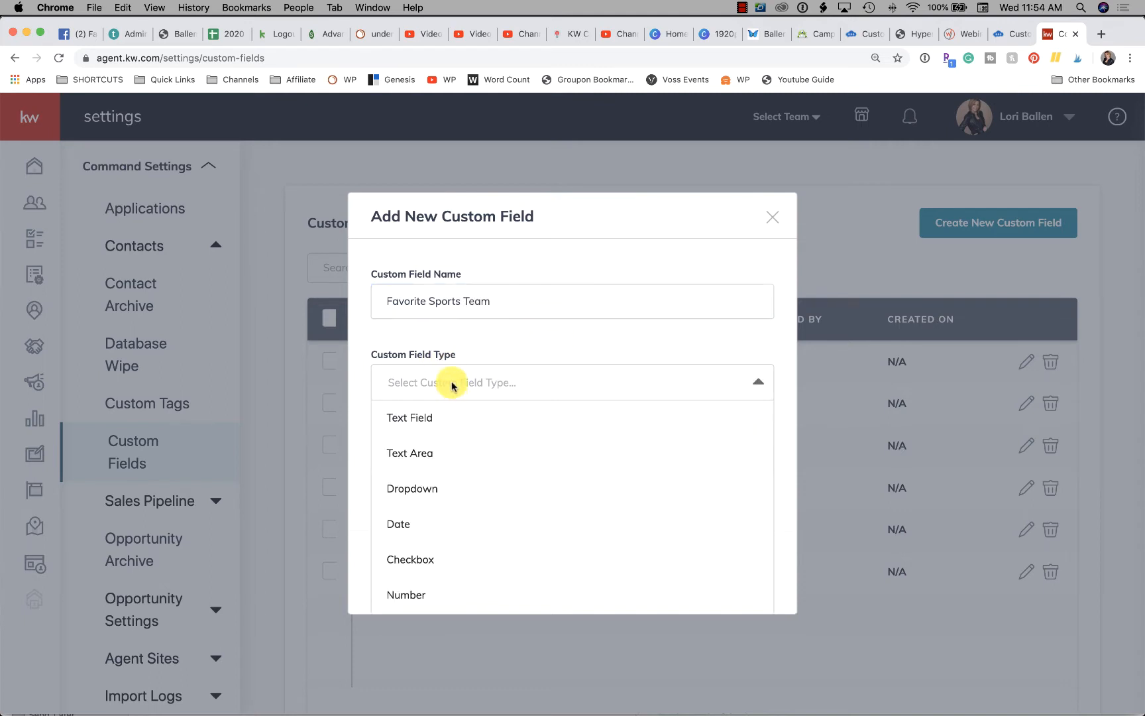
click(415, 424)
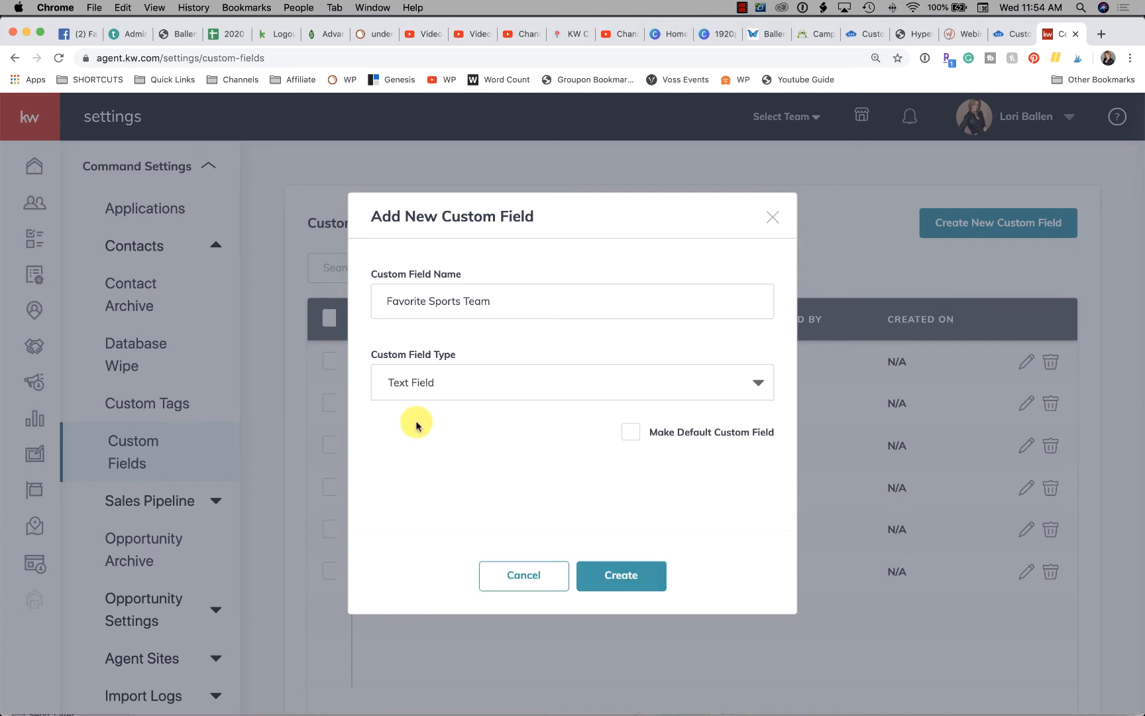
Step: Try the Text Area and Dropdown types for the new field, adding a "Buffalo" dropdown option and removing it again
click(462, 398)
click(436, 452)
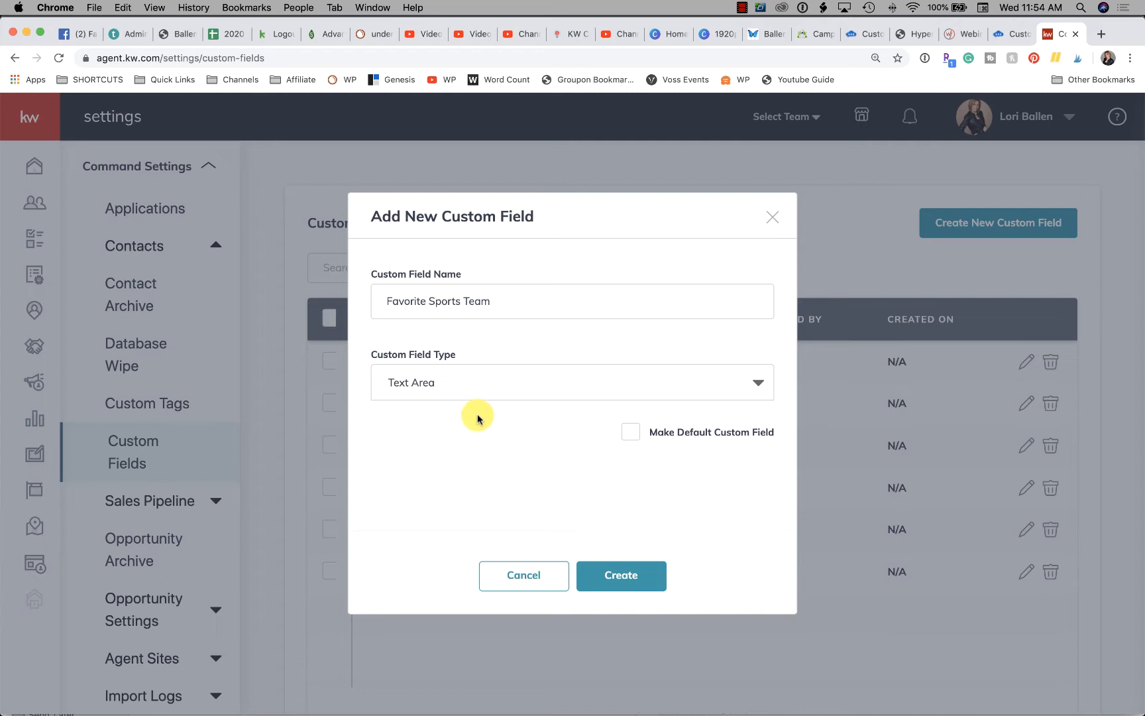
click(448, 392)
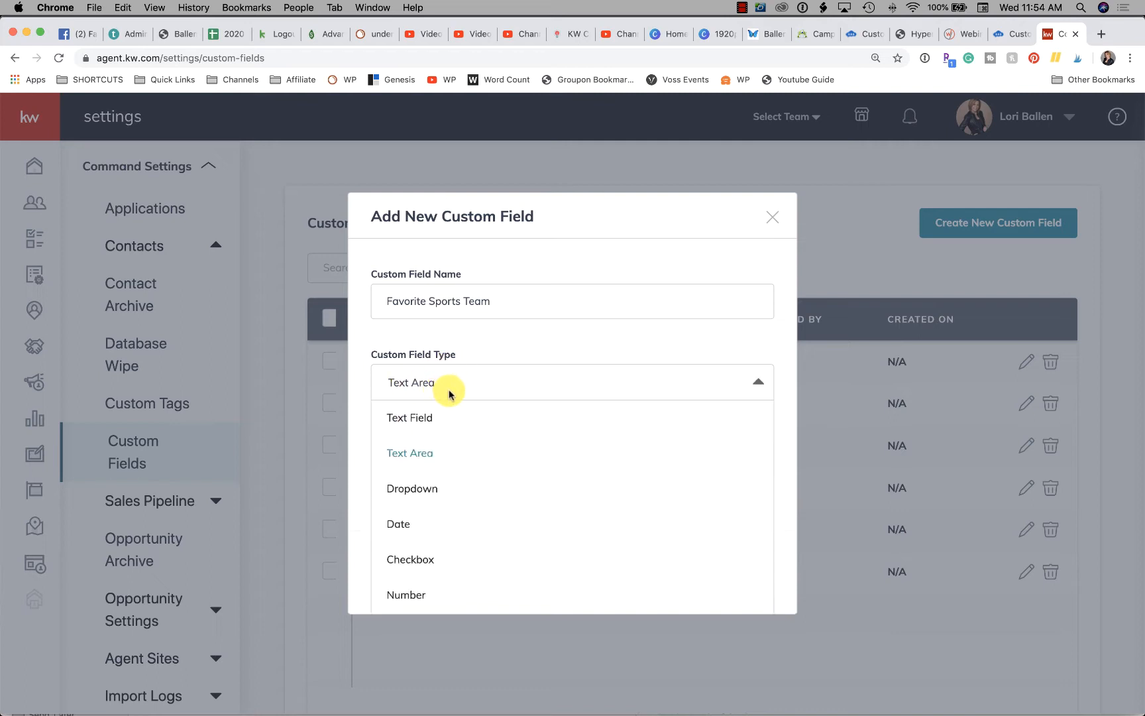
click(429, 482)
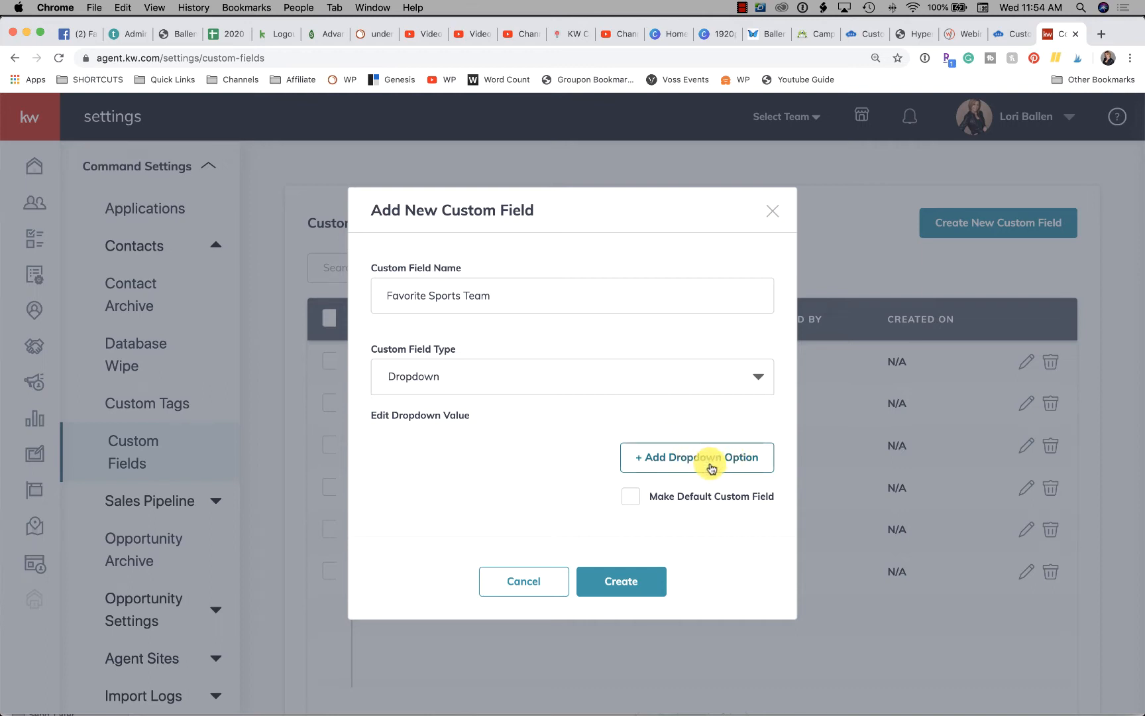
click(686, 455)
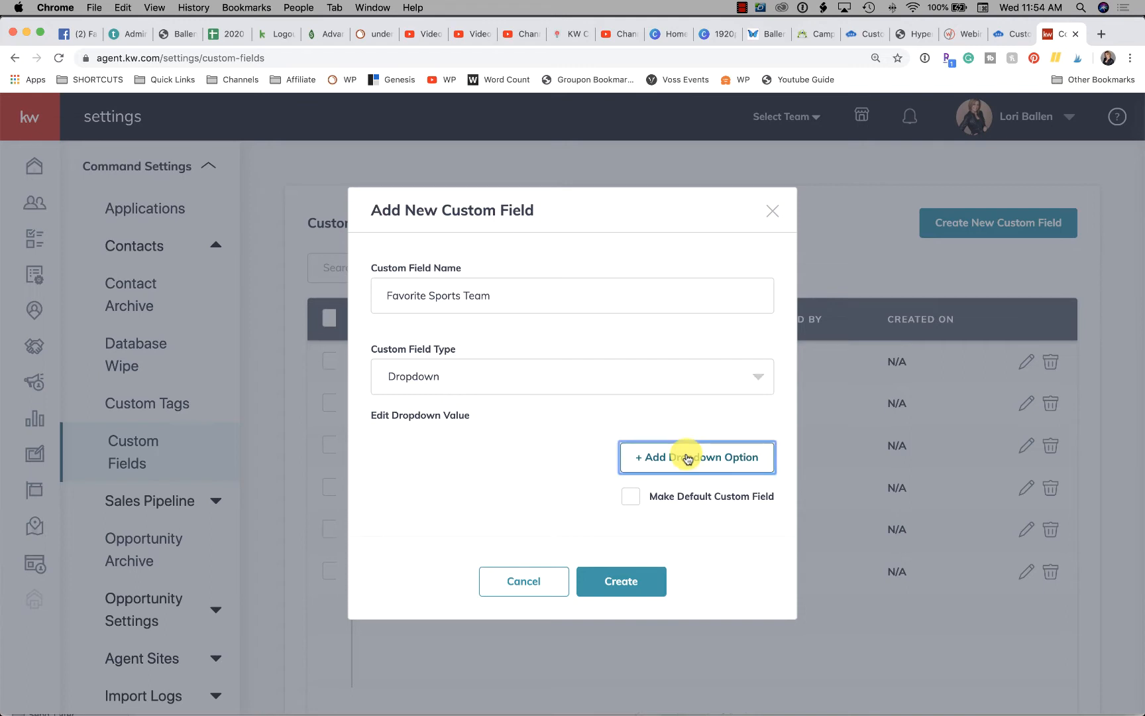
click(486, 445)
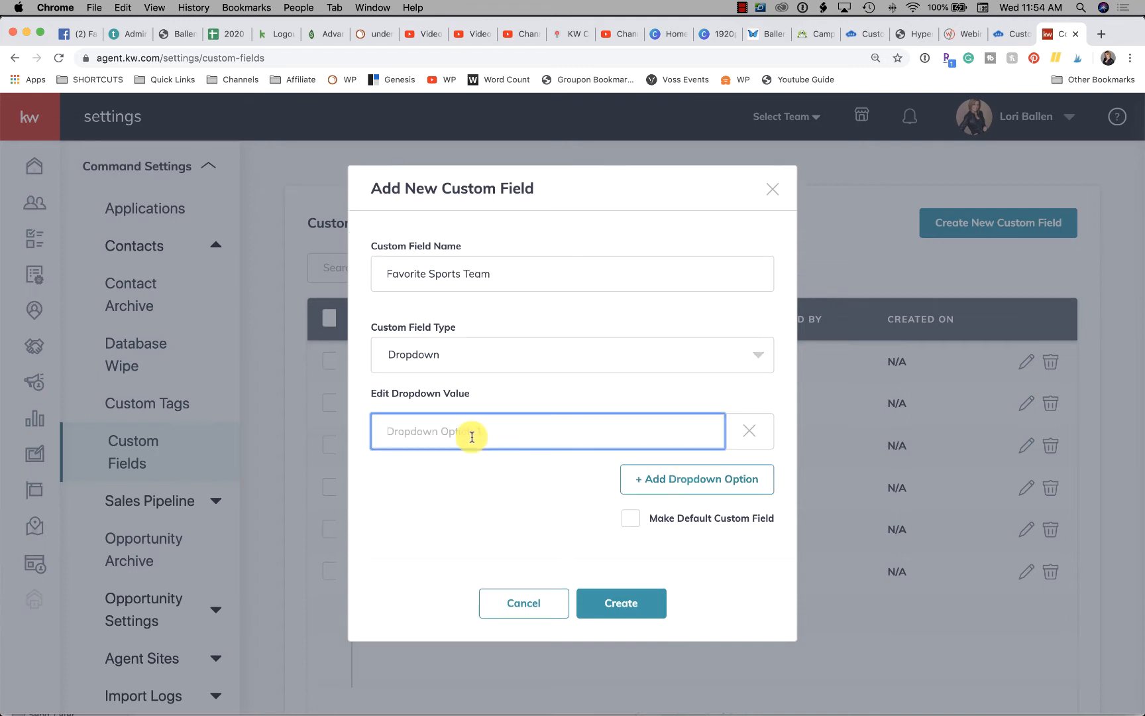
text(Buffalo)
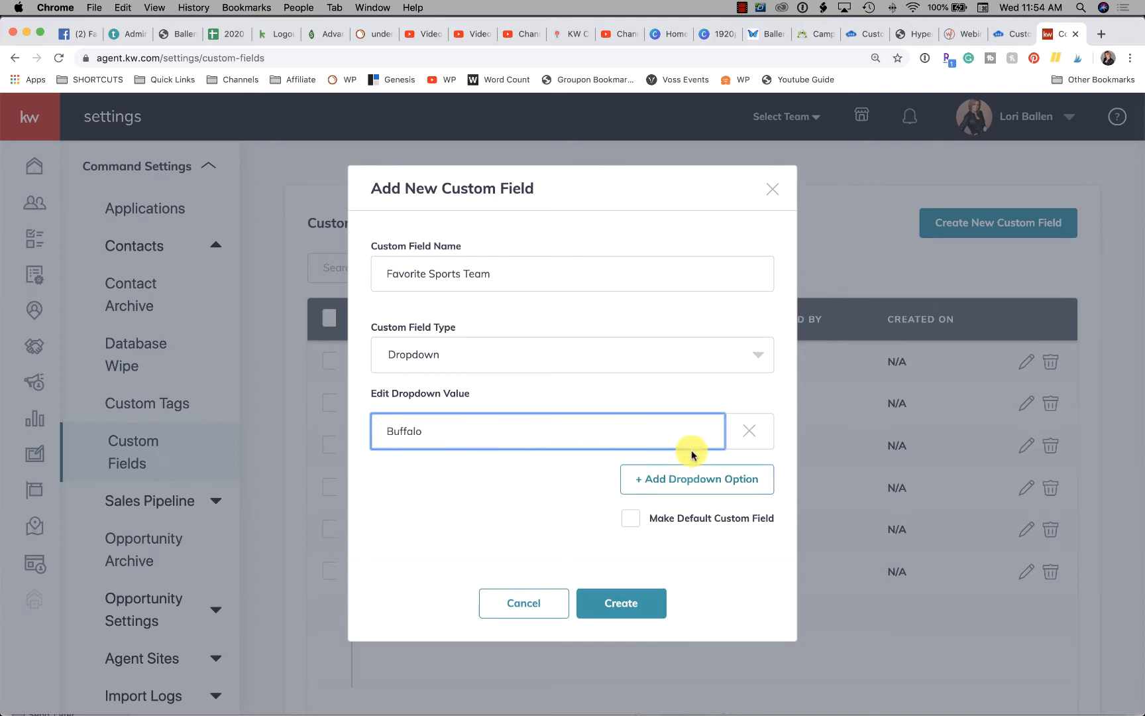
click(750, 430)
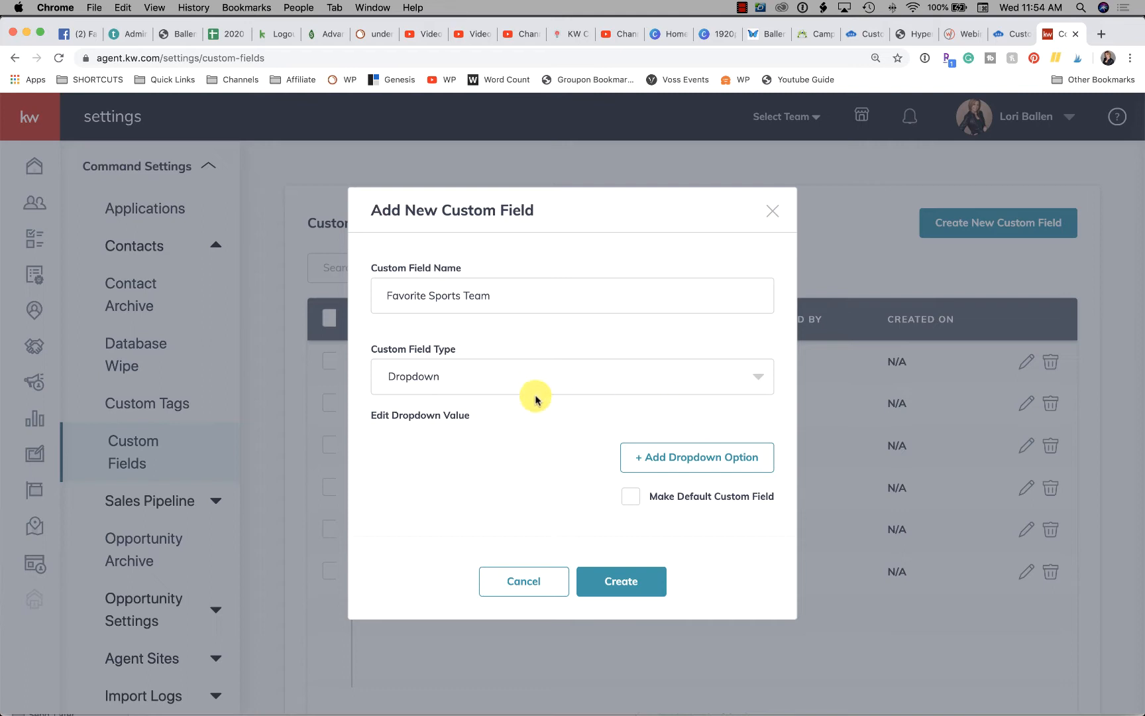
Step: Set the new field's type to Date and rename it "Child 1 Birthday"
click(521, 377)
click(428, 524)
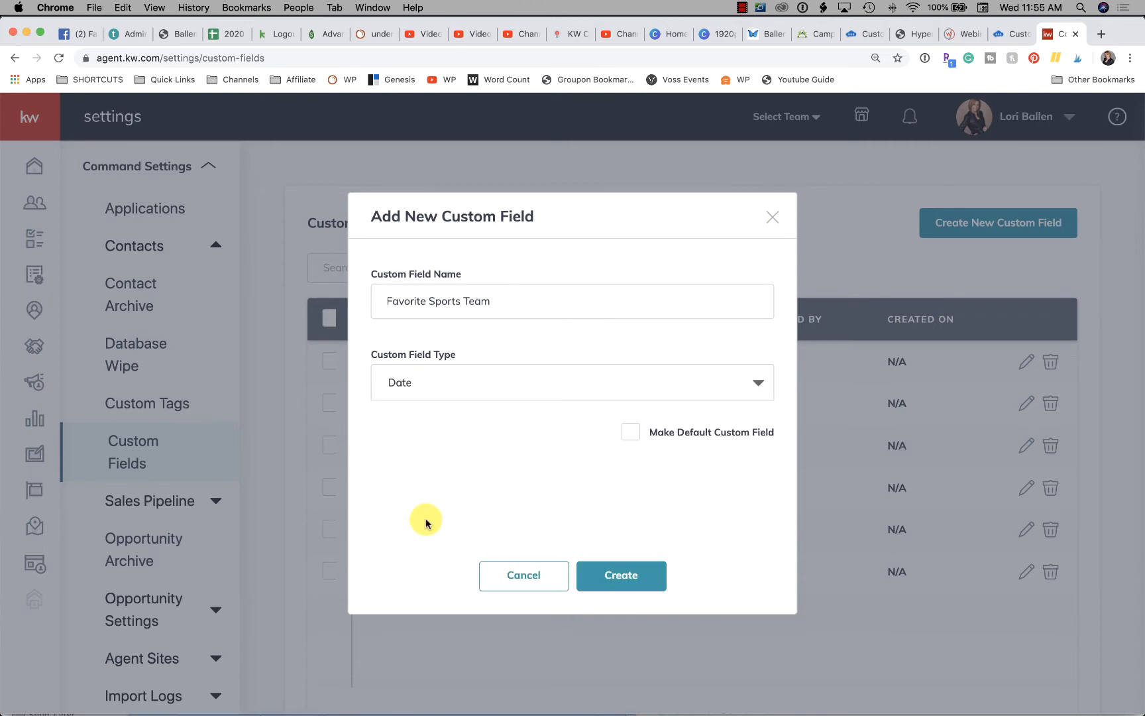
click(453, 391)
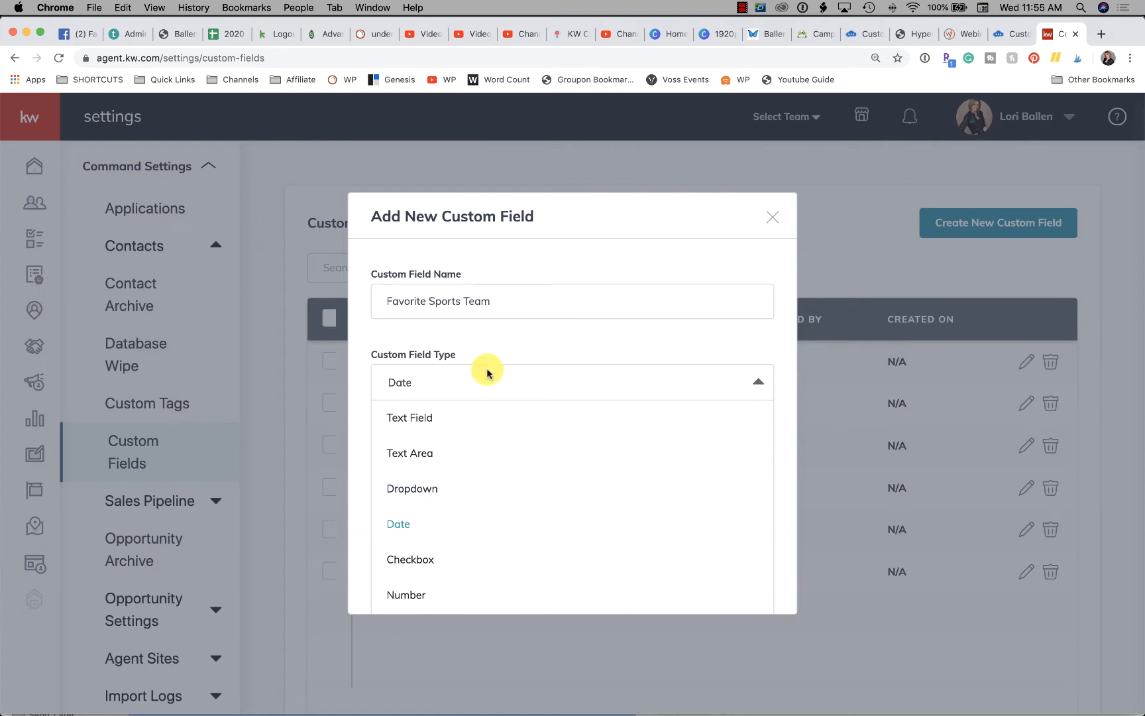
triple_click(498, 303)
text(Child 1 )
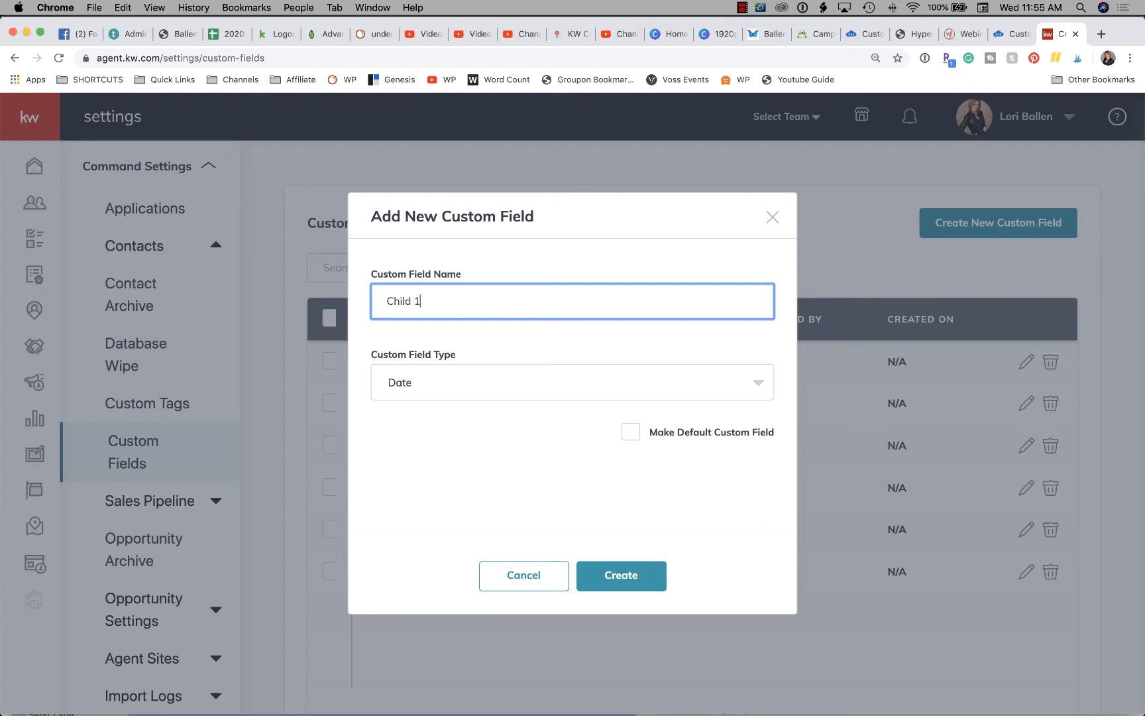
text(Birthday)
Step: Set the new field's type to Checkbox and rename it "Getting To You Know You Form"
click(425, 390)
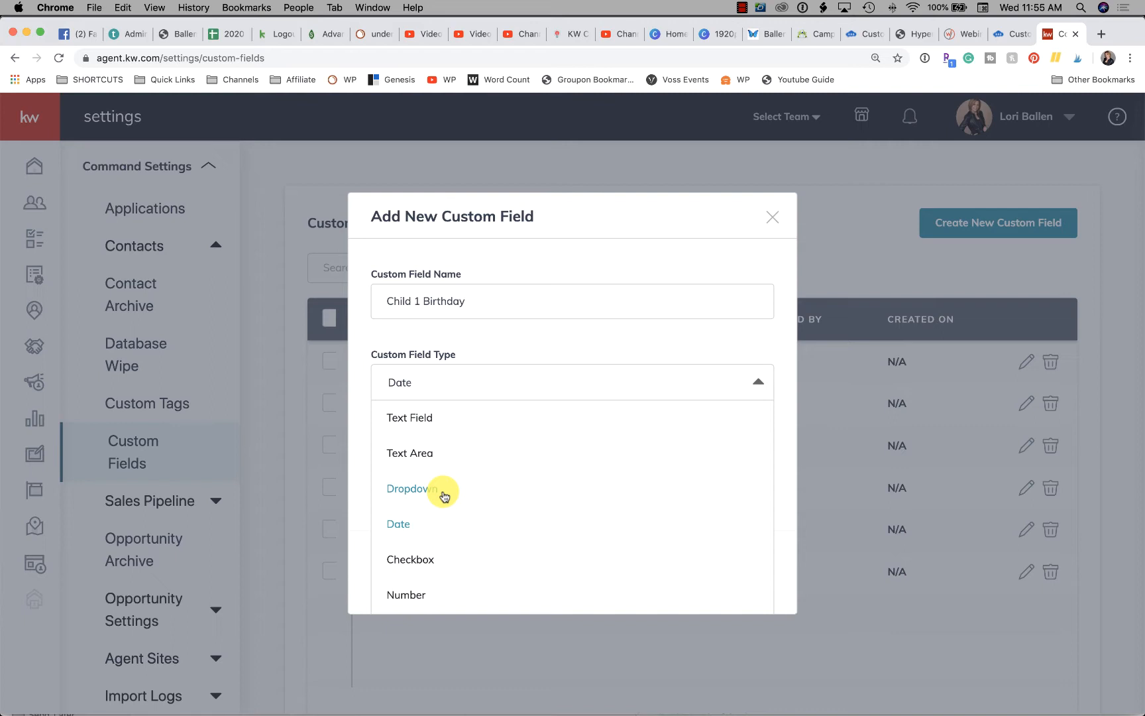
scroll(444, 497, down, 3)
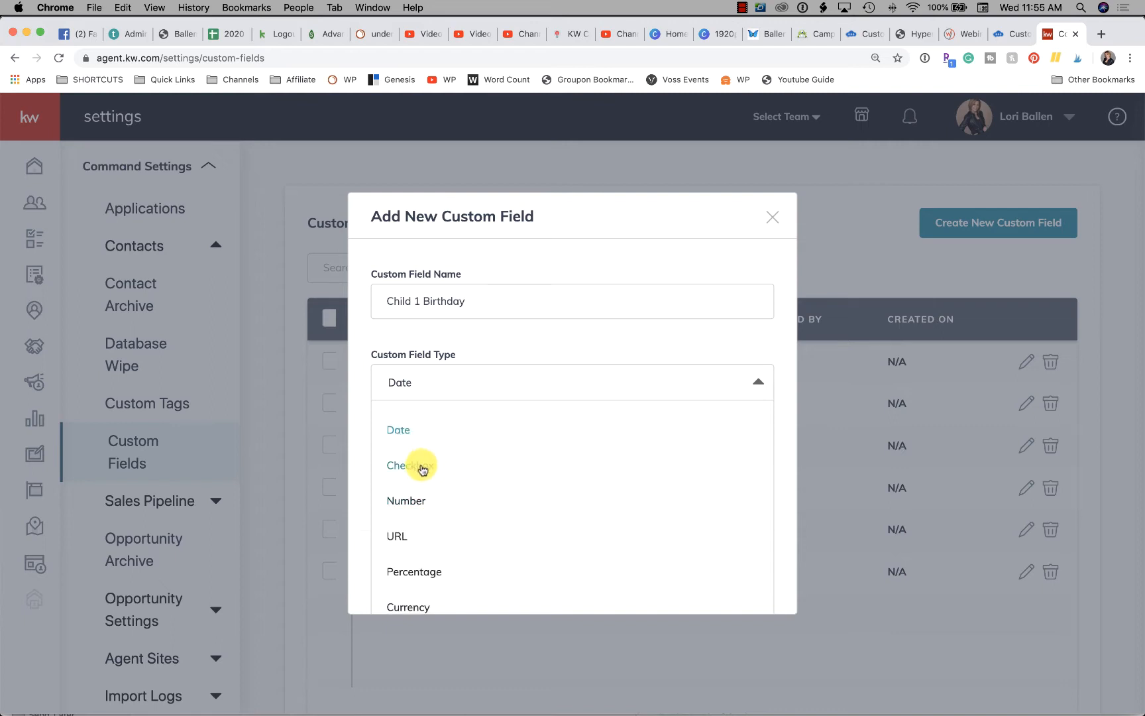
click(422, 469)
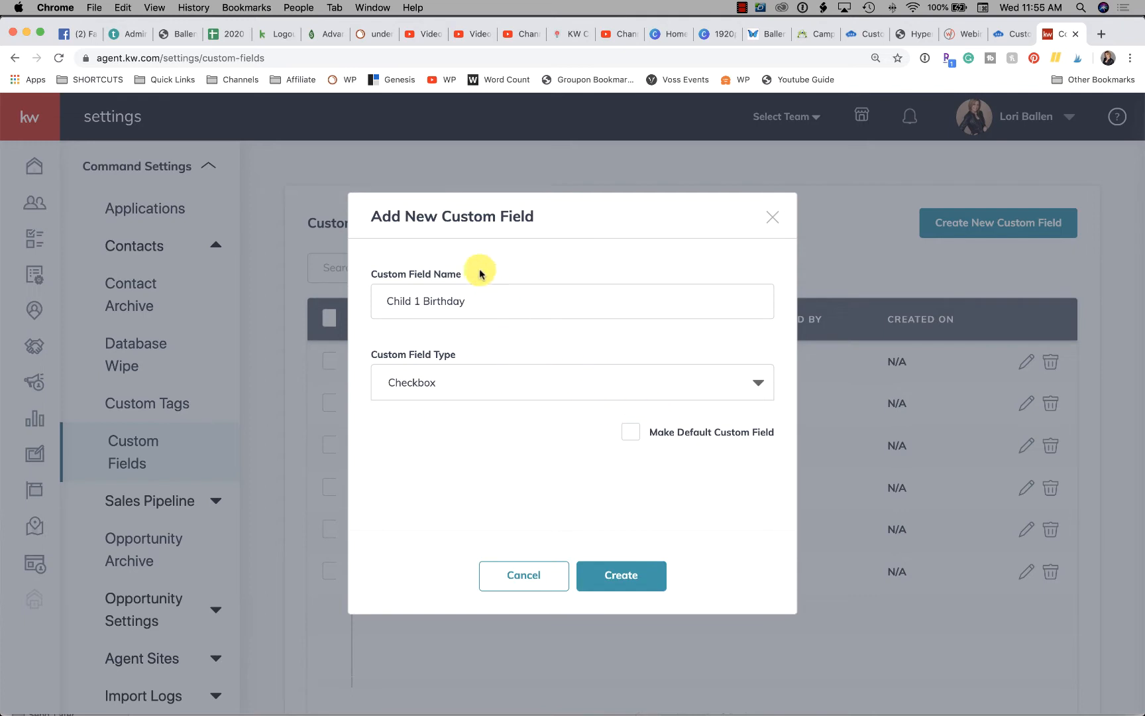
drag(480, 298, 337, 290)
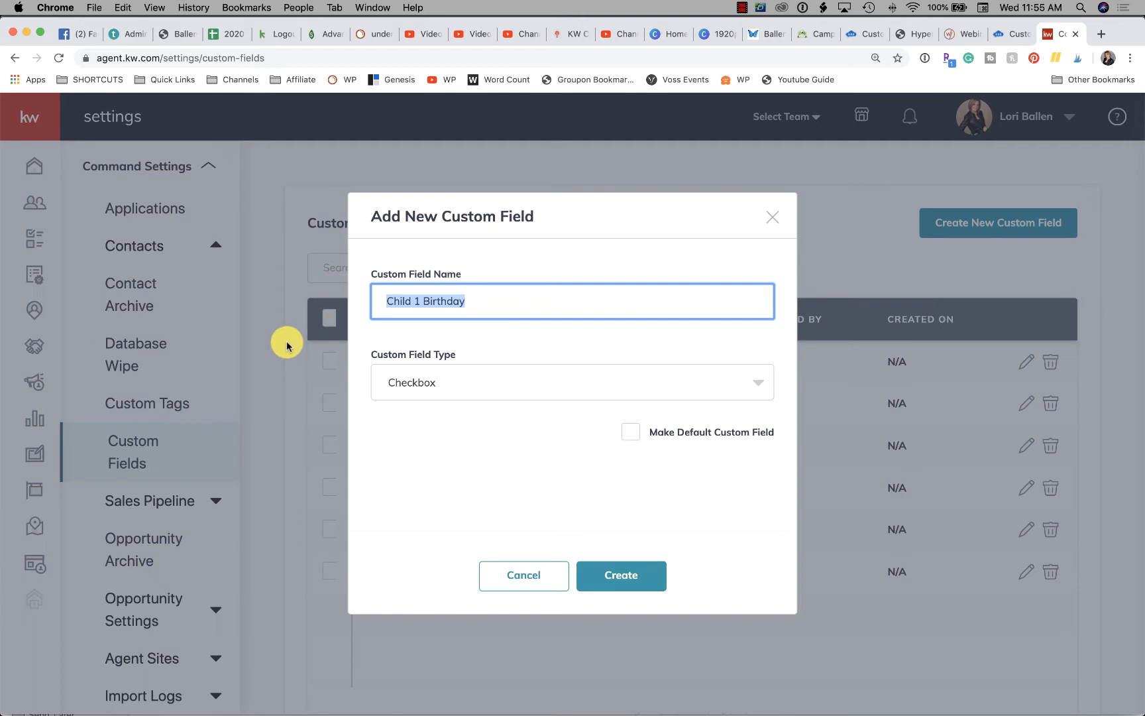
text(Getting )
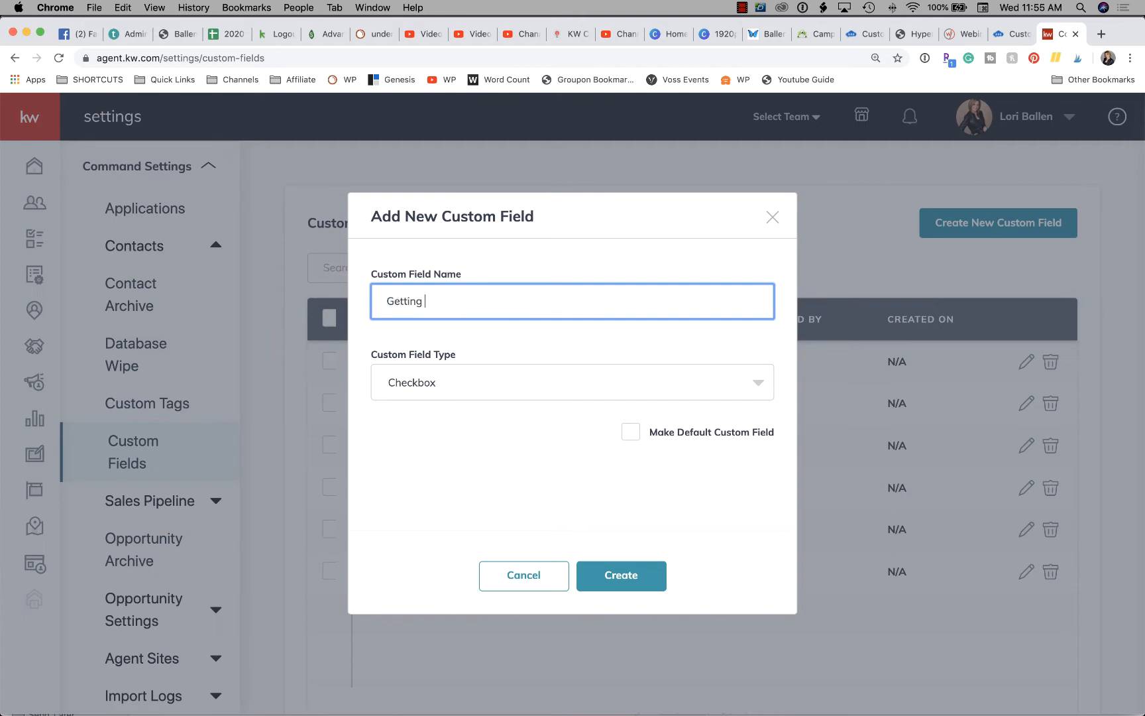
text(To You Know YOu)
key(BackSpace)
key(BackSpace)
text(u)
key(BackSpace)
key(BackSpace)
text(ou Form)
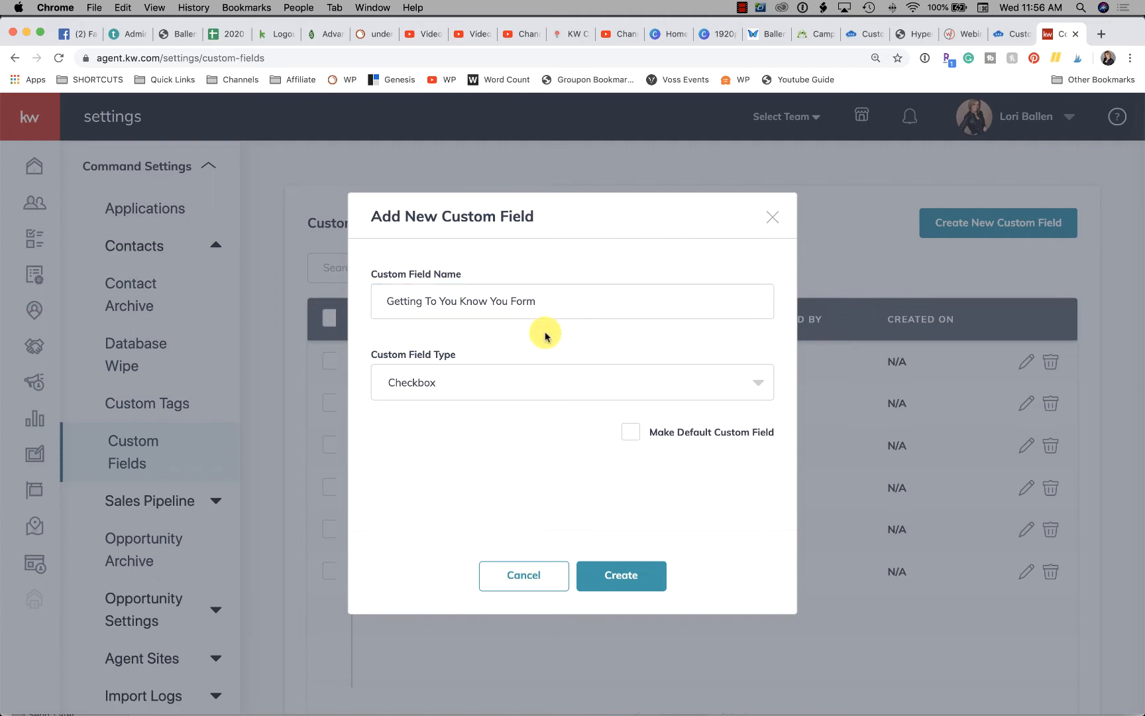
Step: Try the Number type for the "Getting To You Know You Form" field
drag(546, 302, 371, 295)
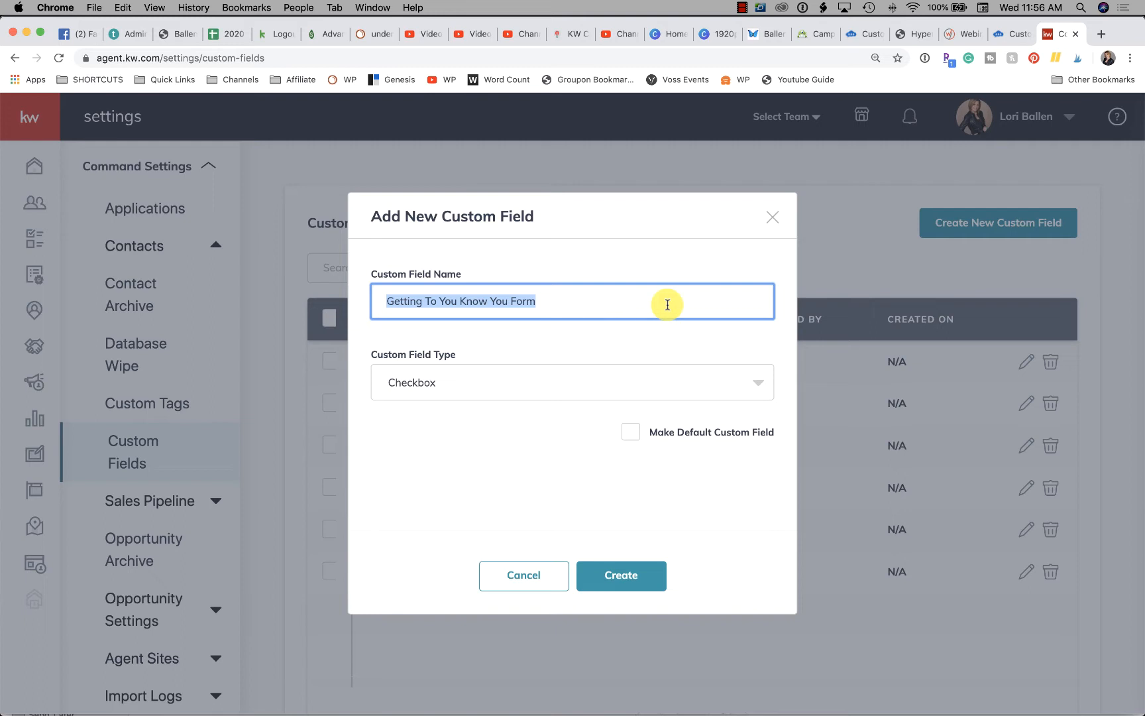
click(501, 395)
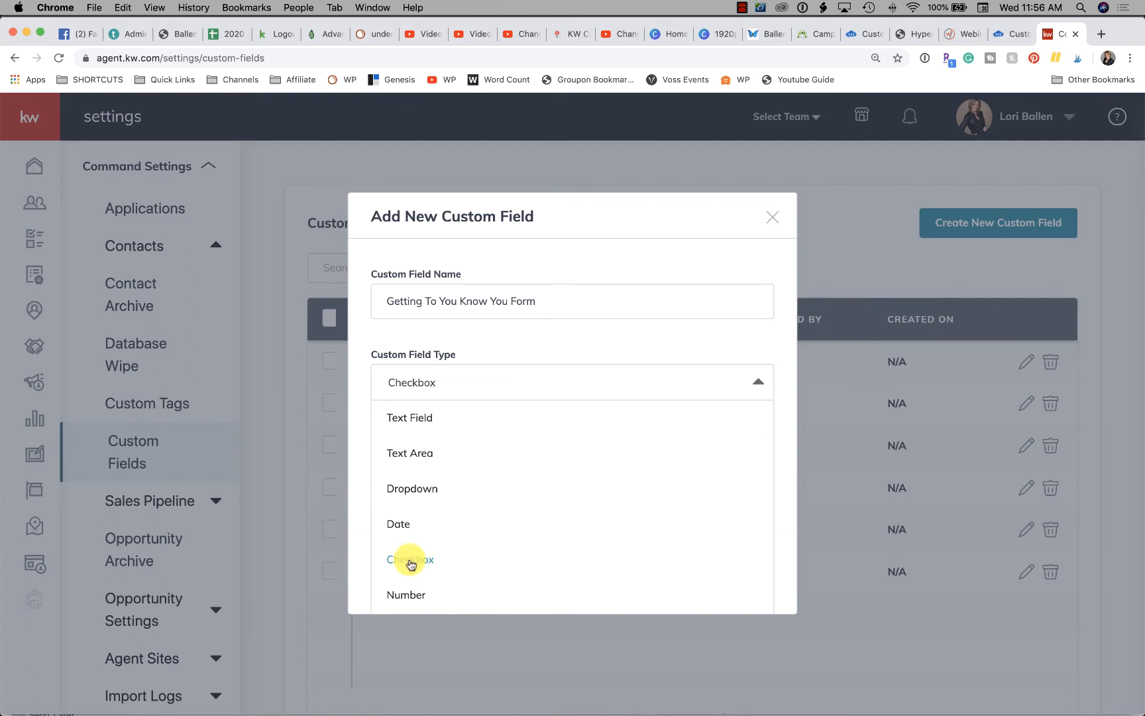
scroll(417, 583, down, 3)
click(426, 438)
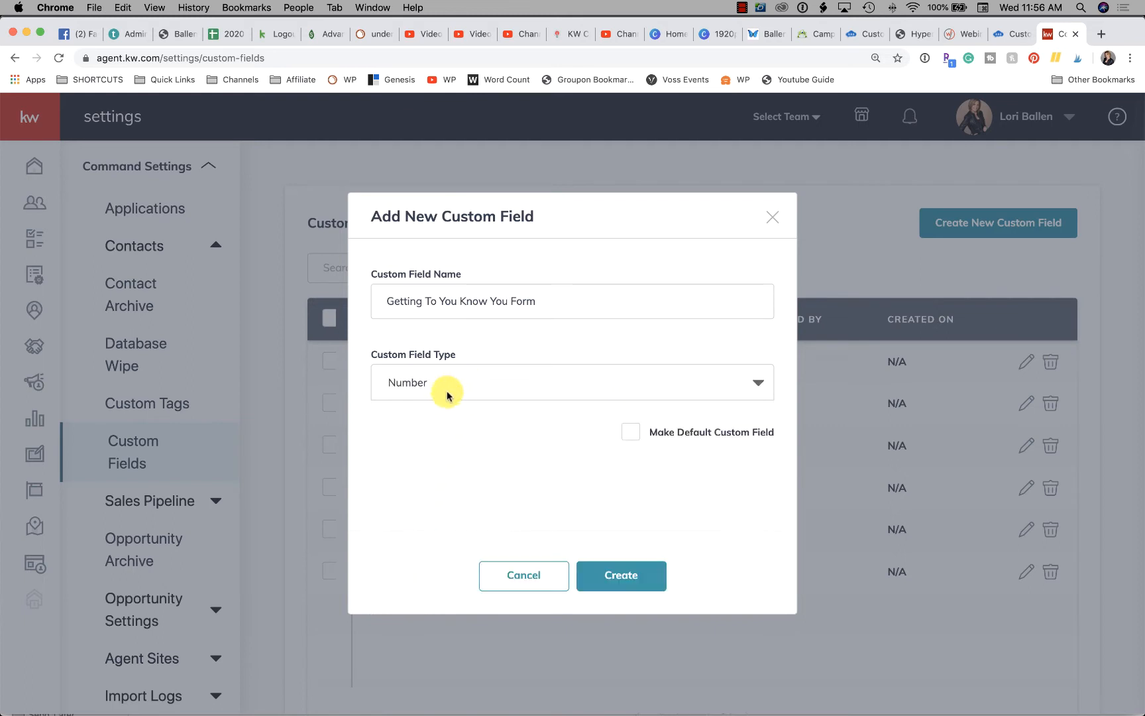
Step: Review the remaining field types, set the new field to Text Field and make it a default custom field
click(468, 384)
scroll(434, 556, down, 3)
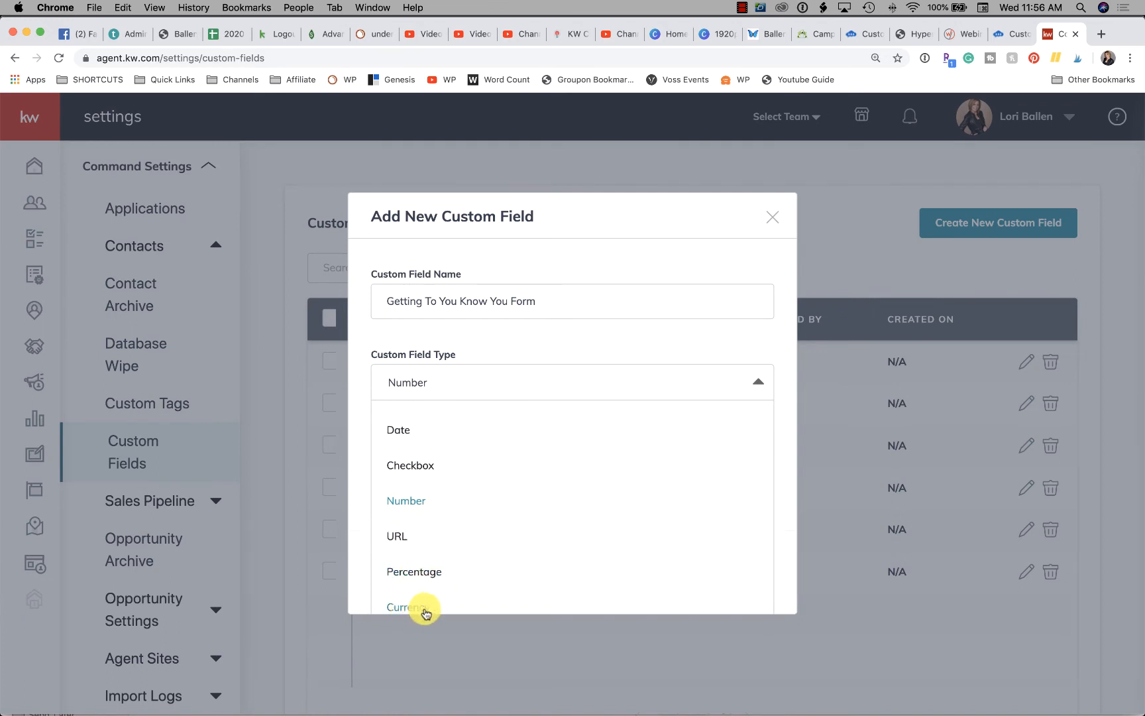
scroll(483, 417, up, 3)
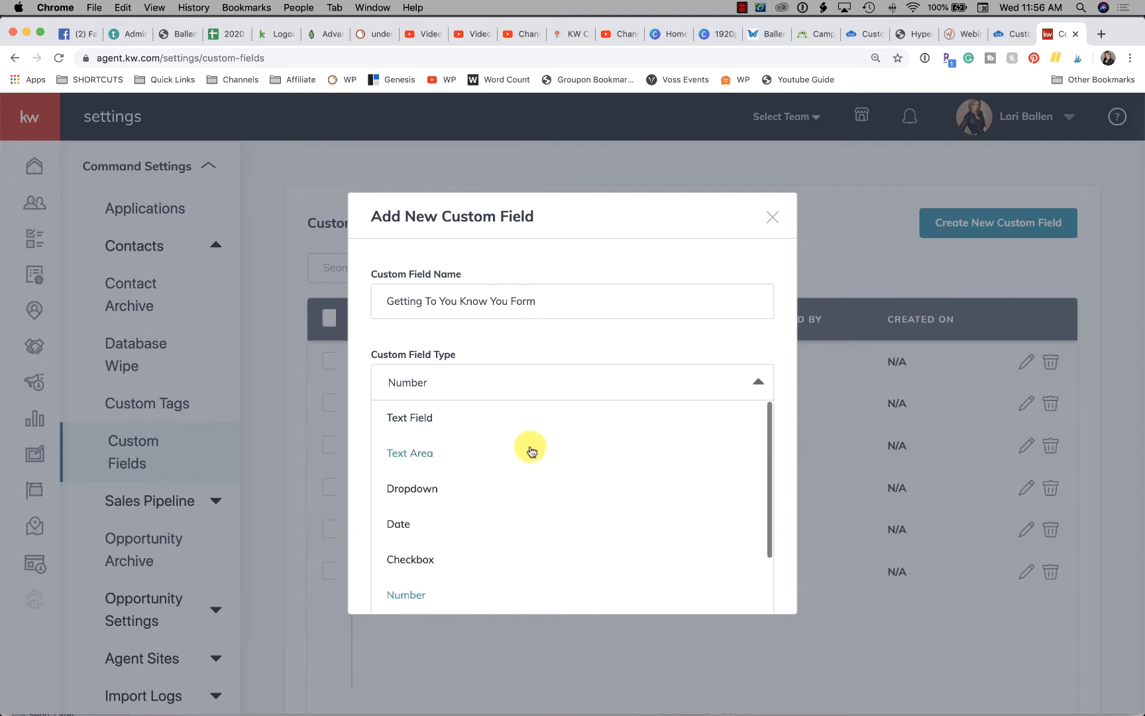
click(402, 414)
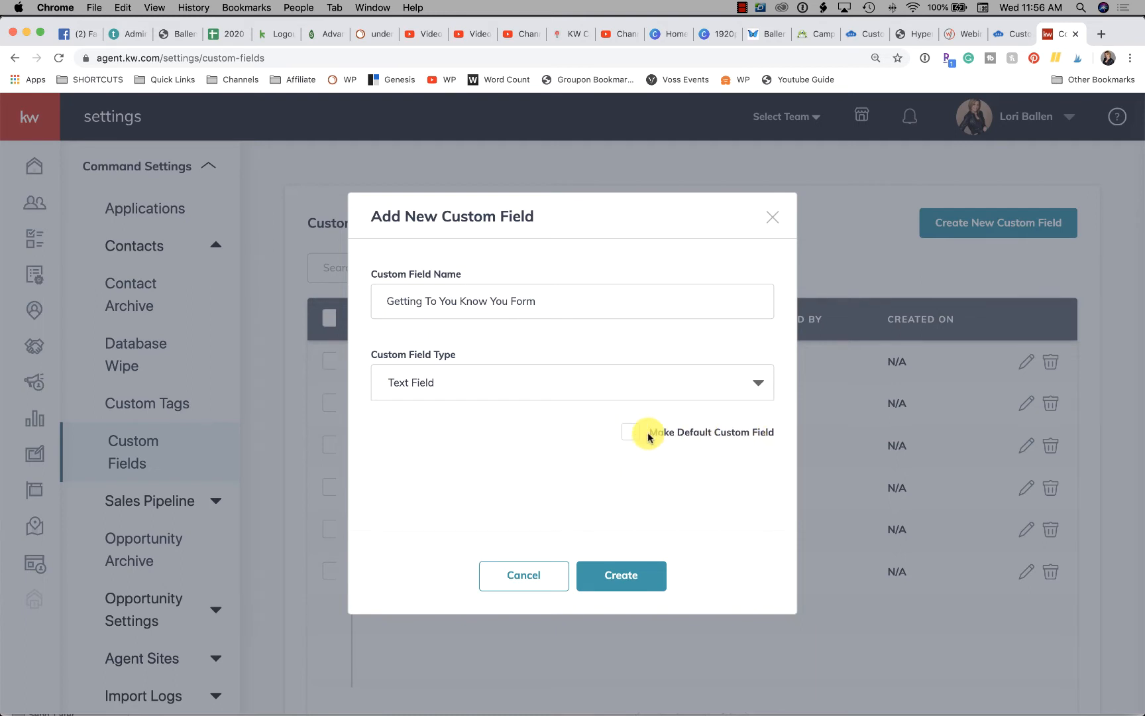
click(630, 436)
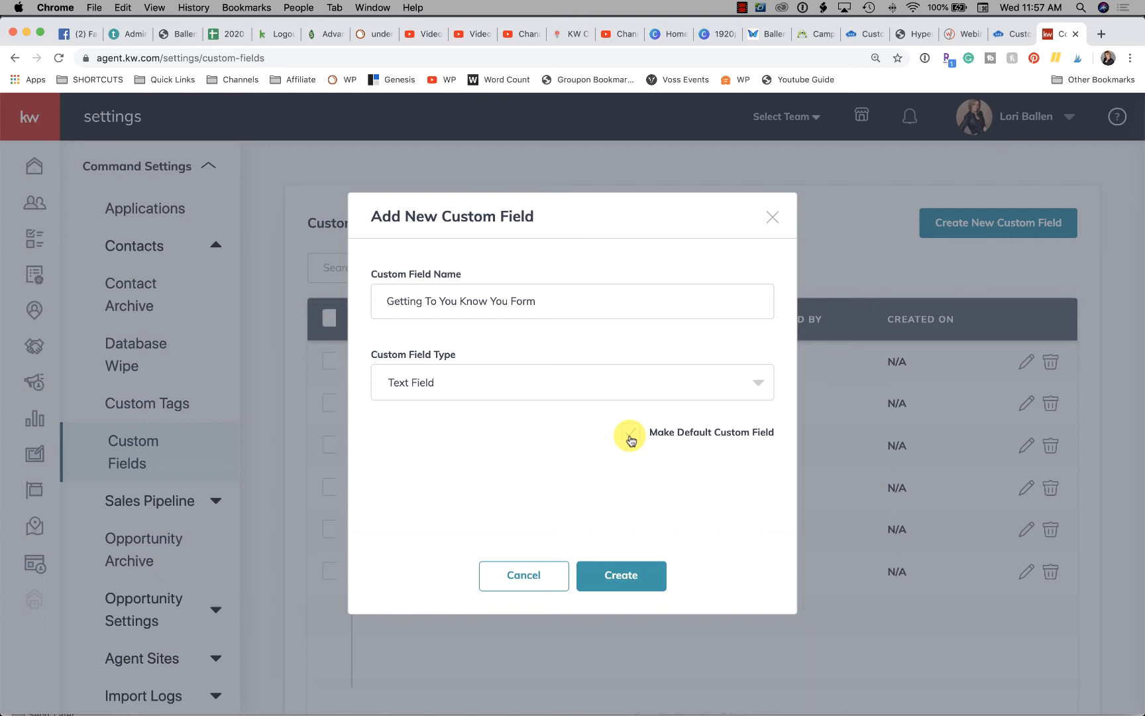
Step: Try the name "Favorite Treat" for the new text field, review the field types, and discard the form without creating it
click(545, 302)
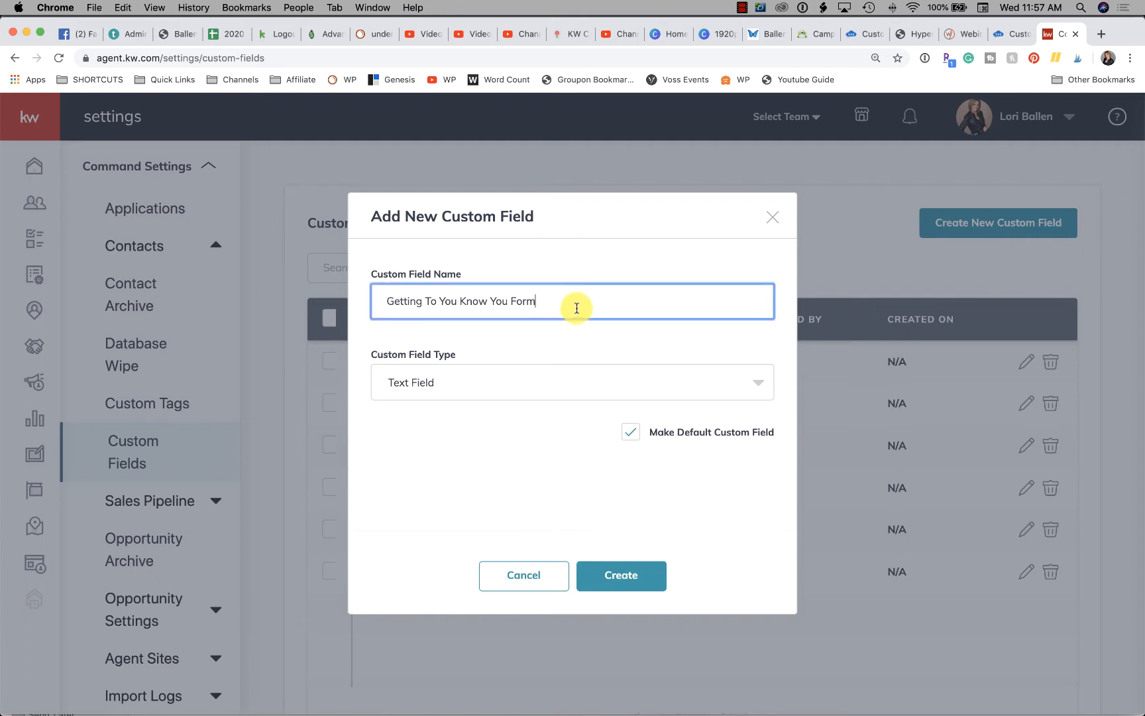
drag(578, 304, 387, 297)
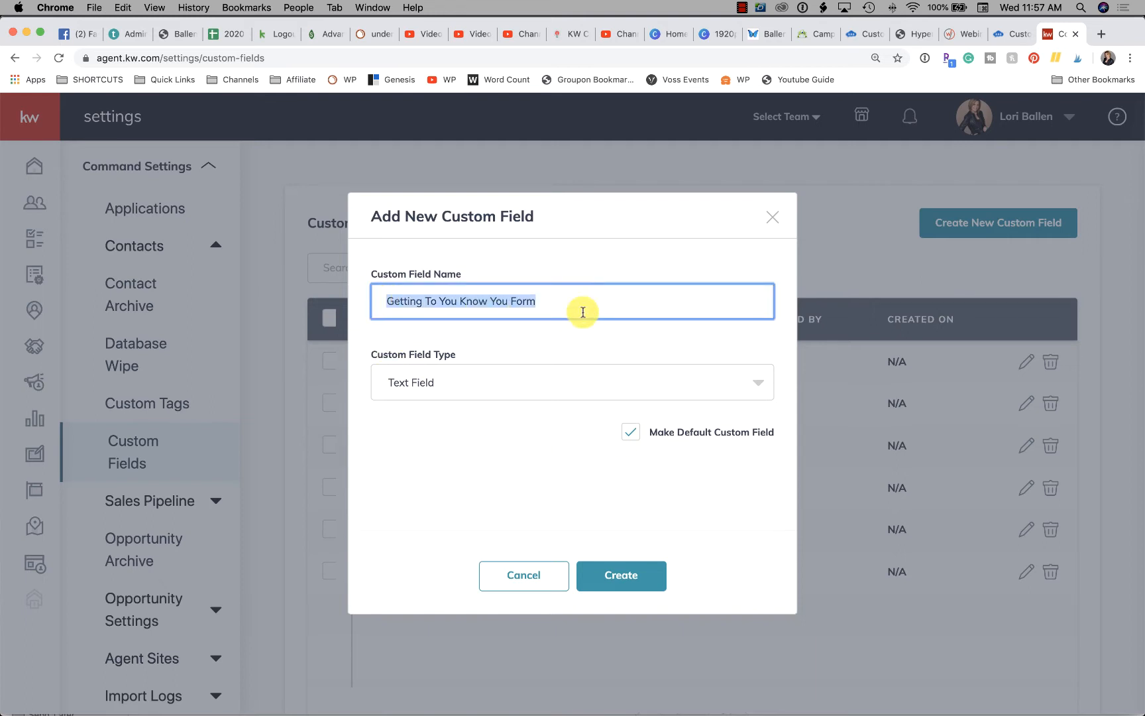
text(Favo)
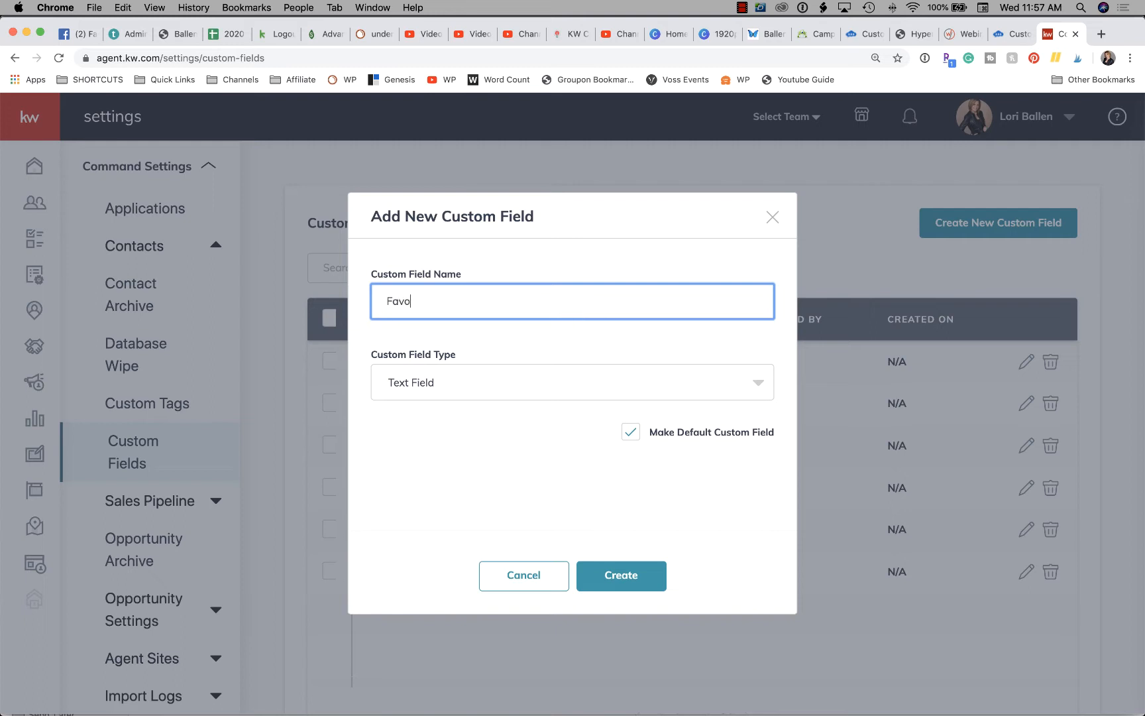
text(rite Treat)
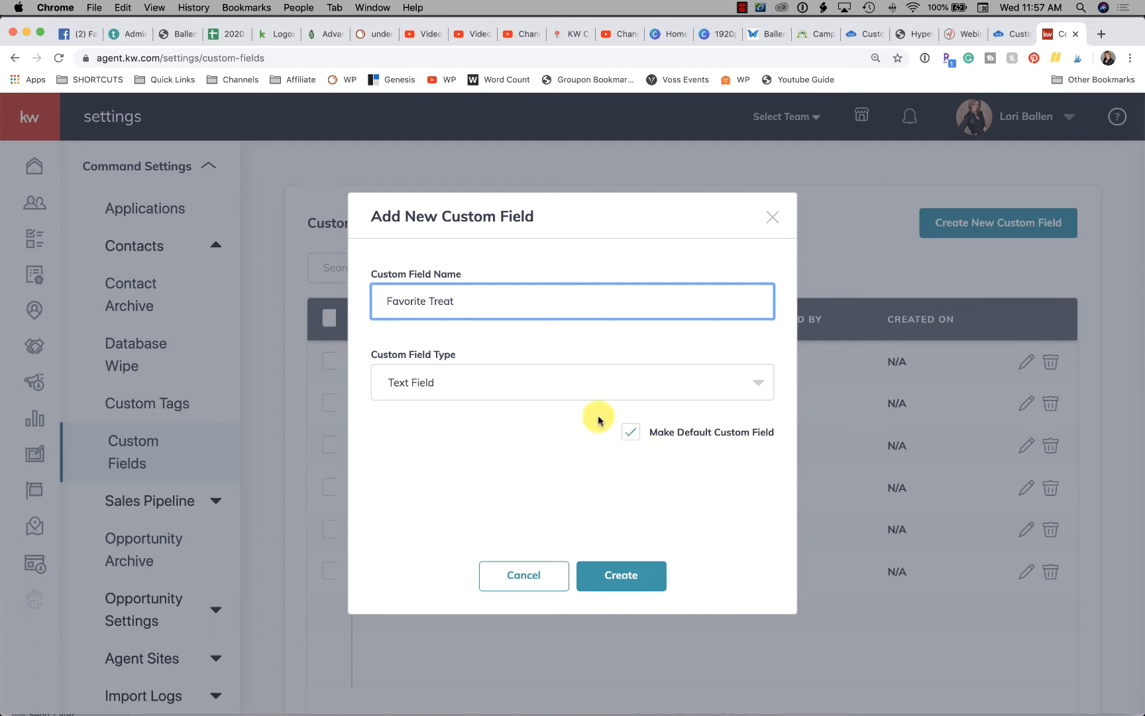
click(462, 392)
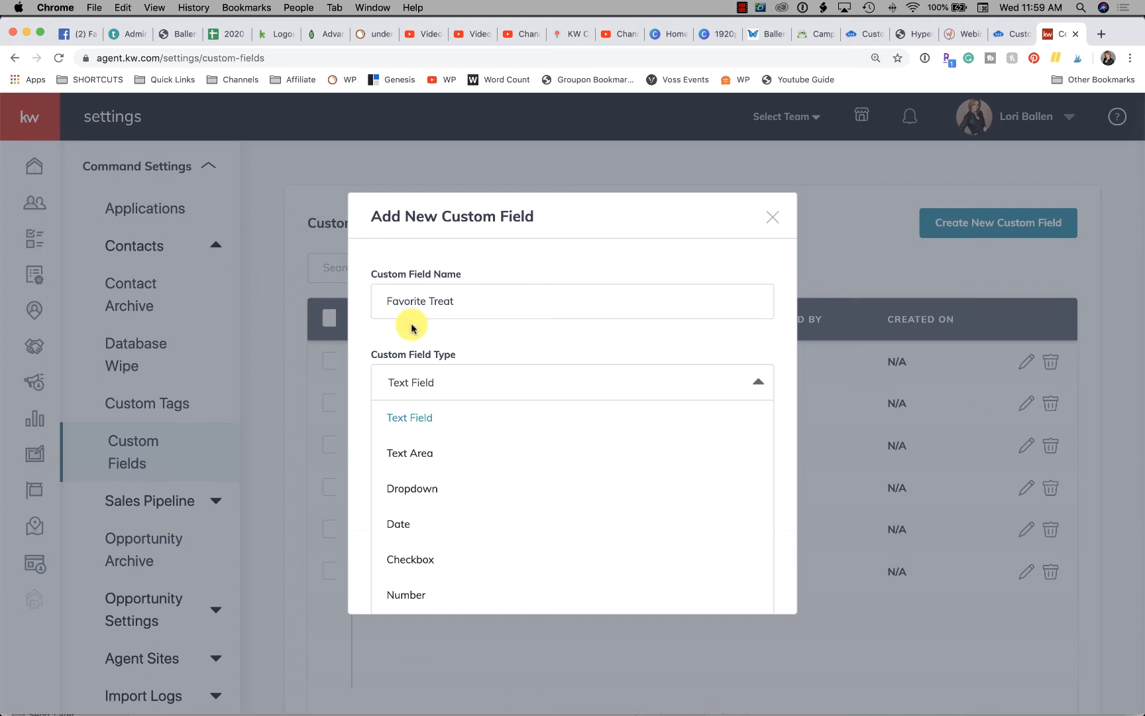
click(773, 218)
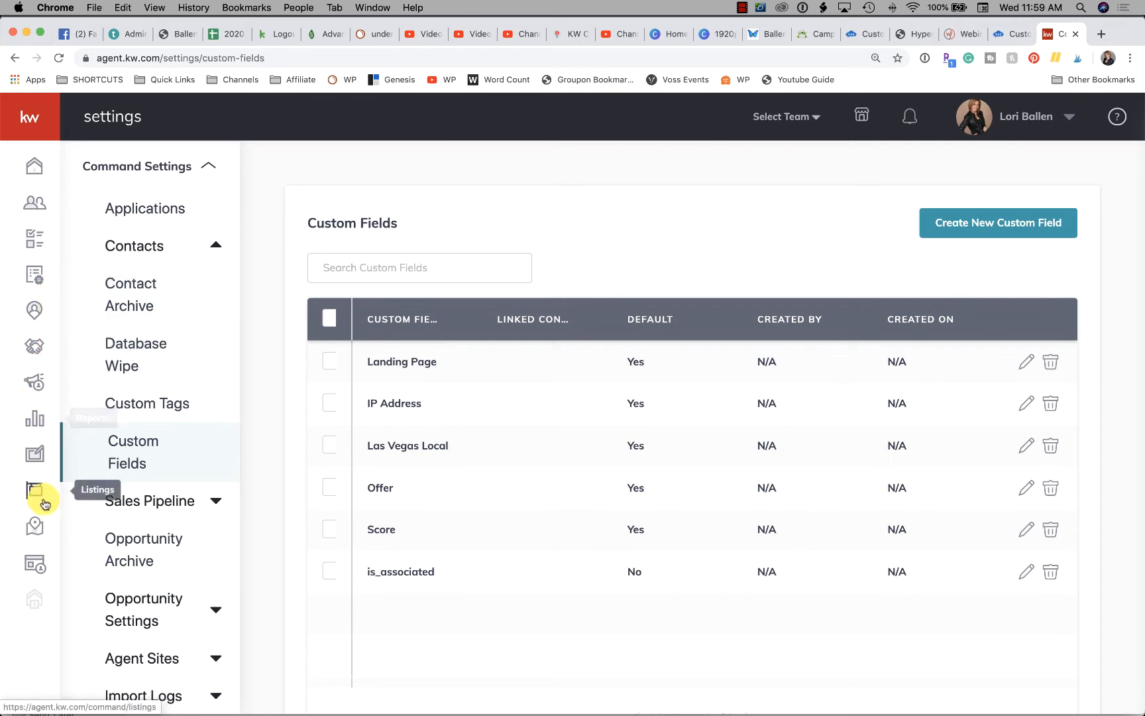
Step: Open SmartPlans and examine the existing people plans and the library templates, including Birthday and Home Anniversary
click(36, 277)
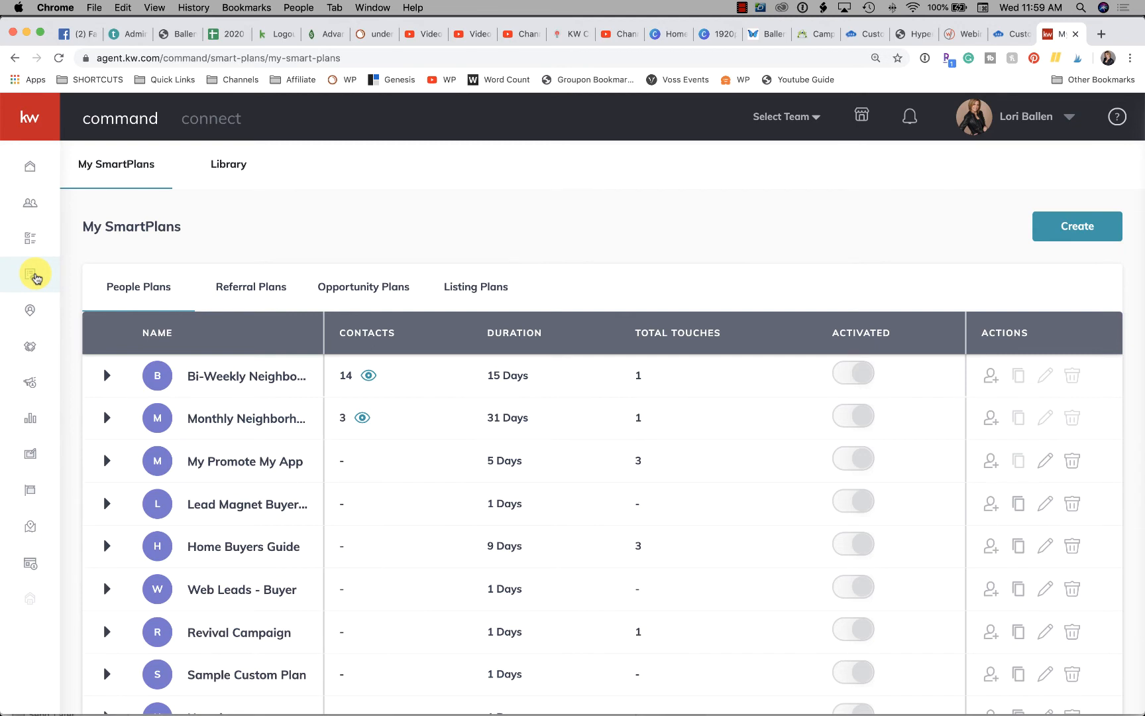
scroll(3, 305, down, 3)
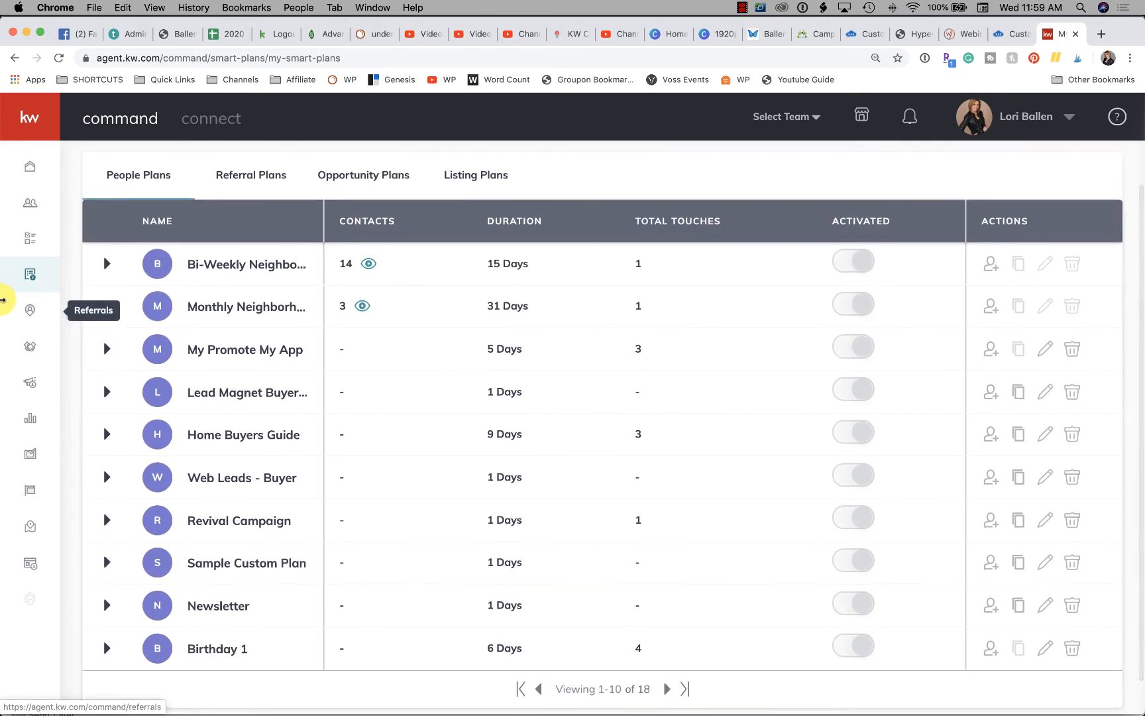
scroll(2, 300, up, 2)
scroll(2, 300, up, 1)
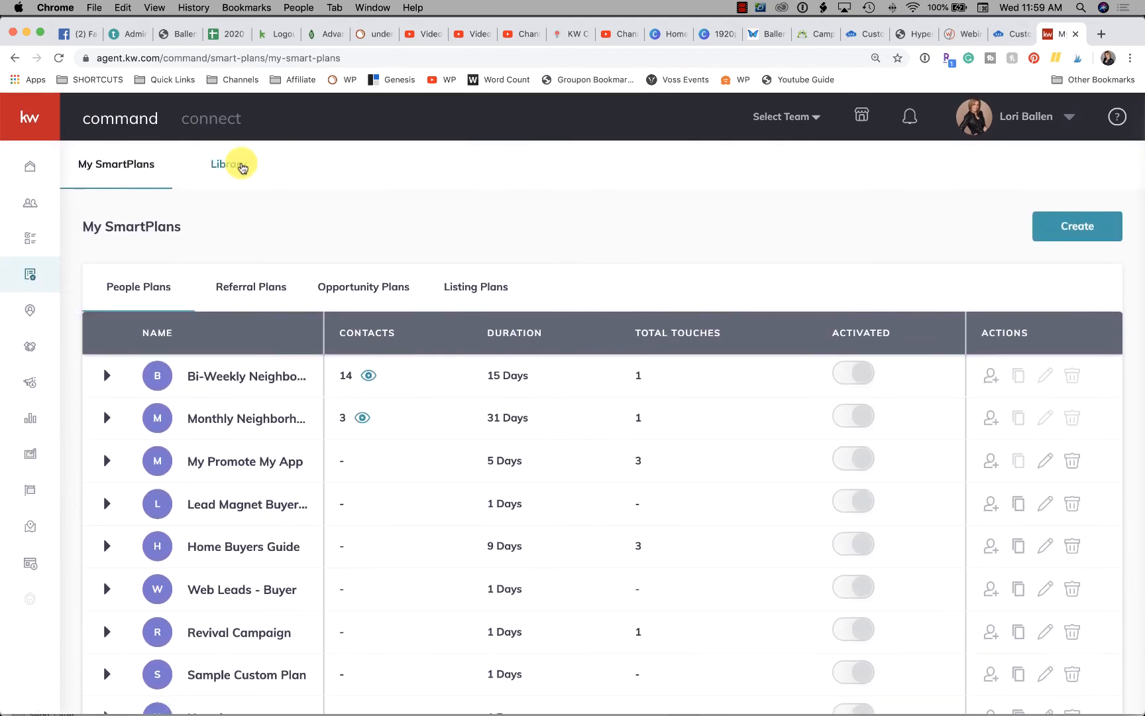
click(243, 167)
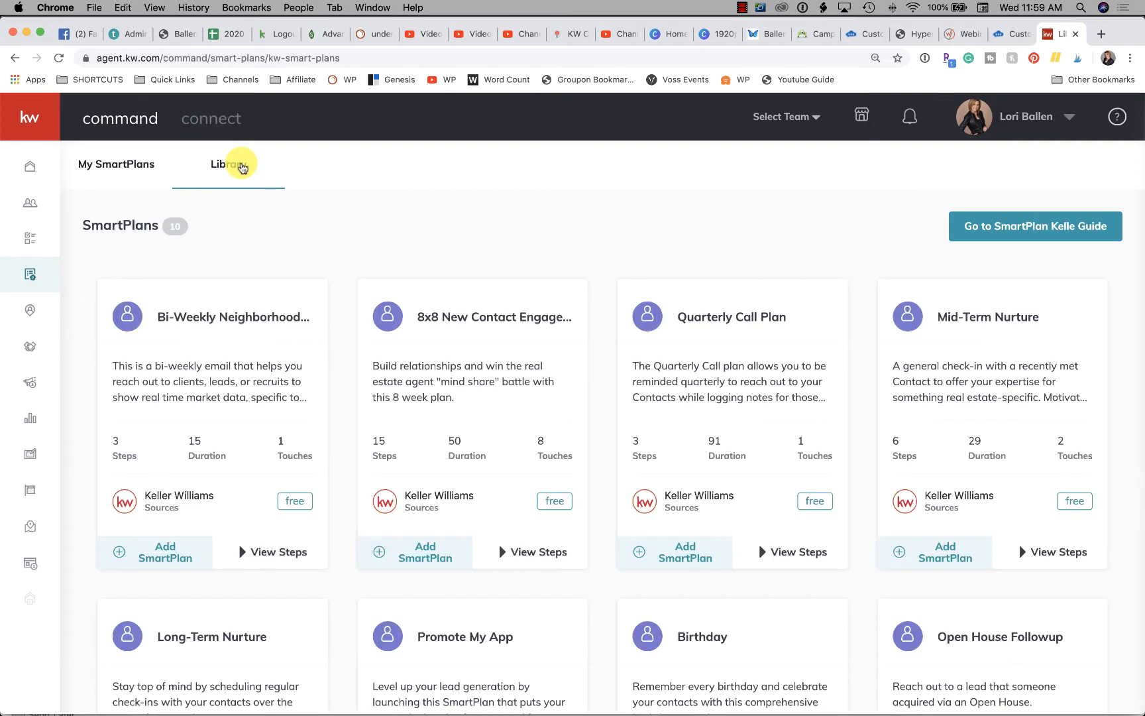
scroll(680, 290, down, 5)
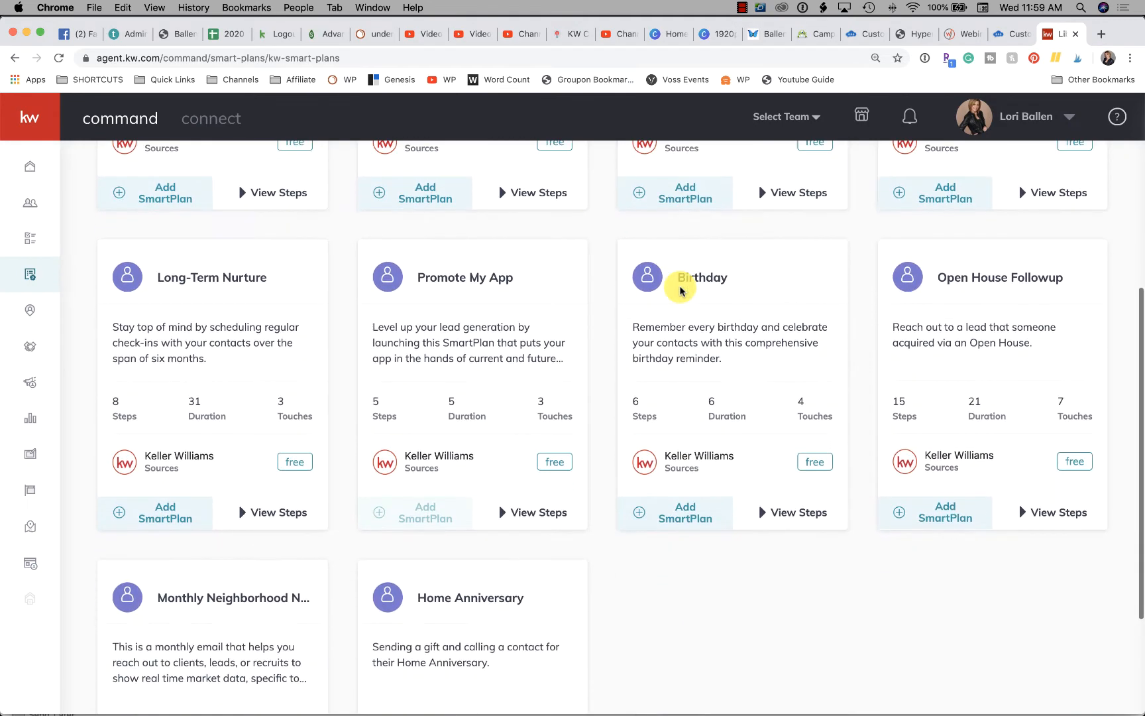
scroll(679, 289, down, 3)
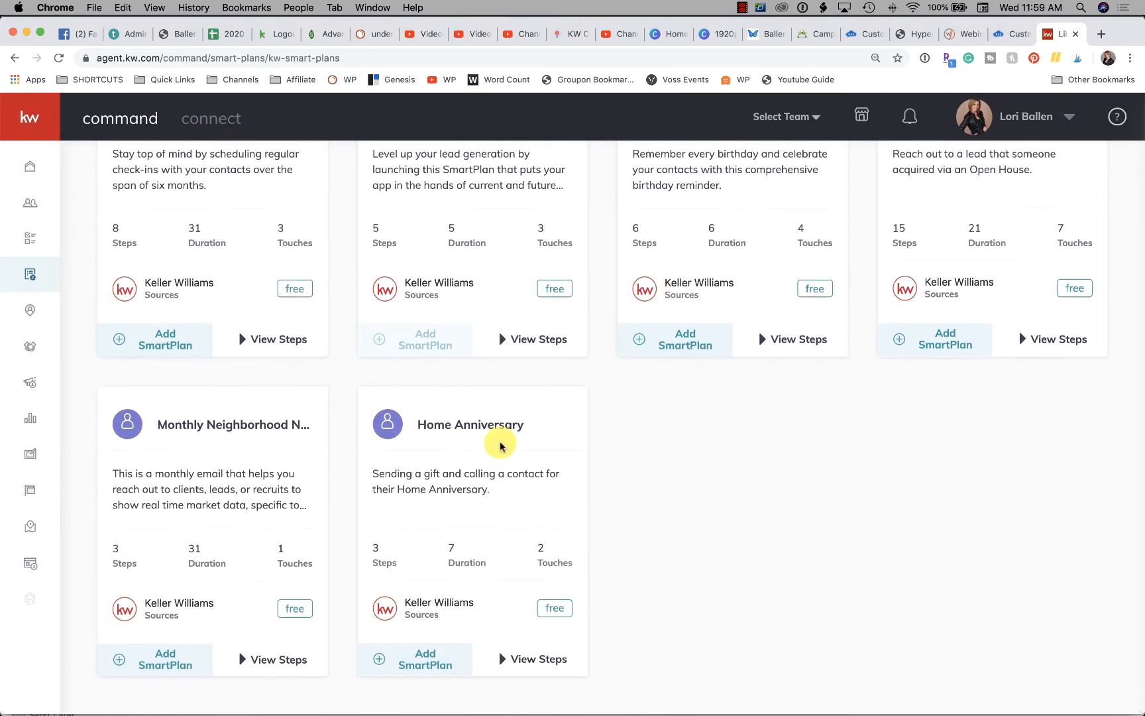
scroll(500, 445, up, 8)
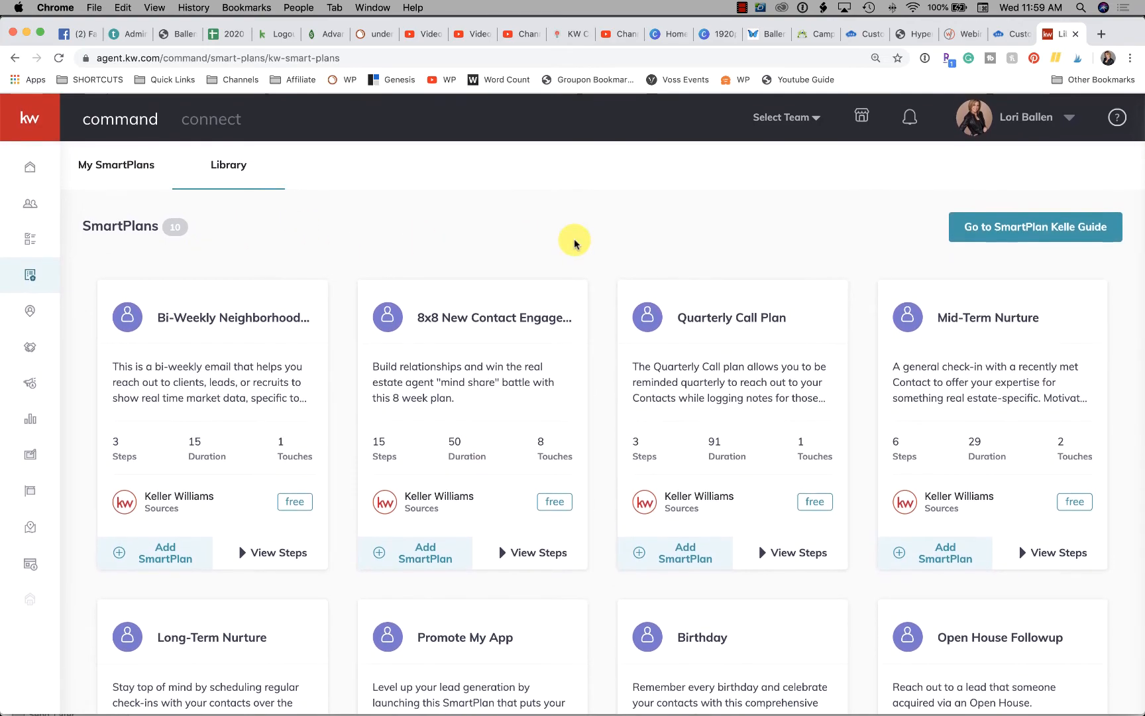
scroll(544, 310, down, 1)
scroll(544, 309, down, 10)
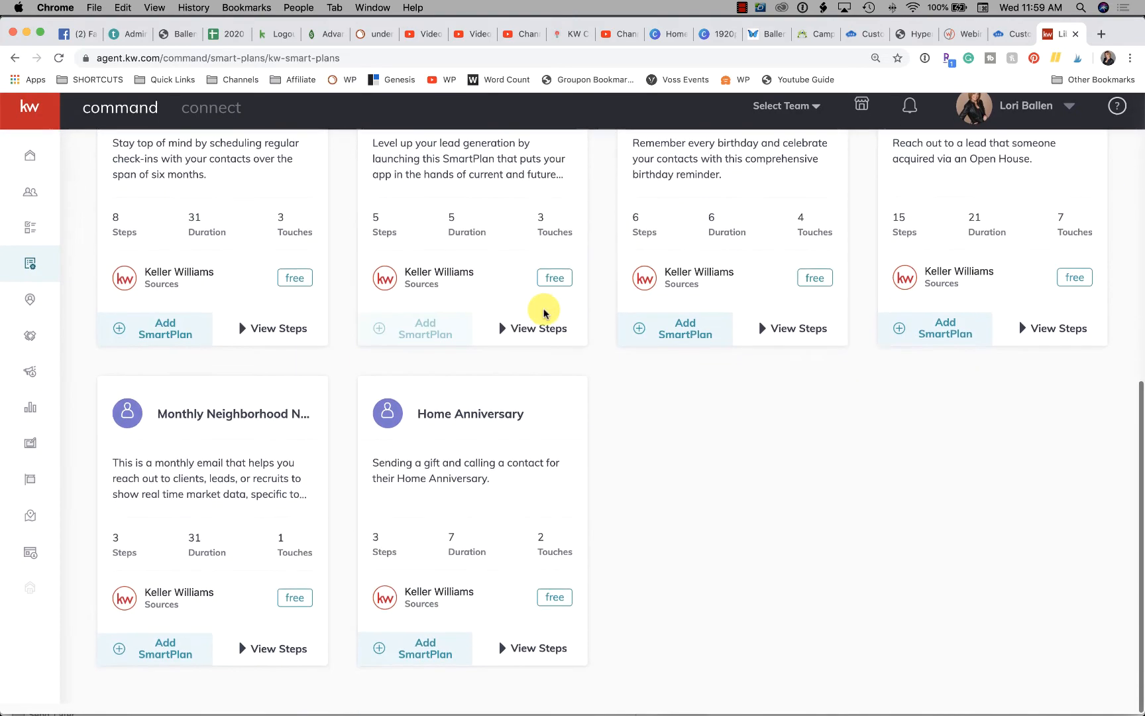
scroll(537, 312, up, 10)
Step: Create a new SmartPlan named "Getting To Know You" in the Contacts category among the agent's own plans
click(114, 161)
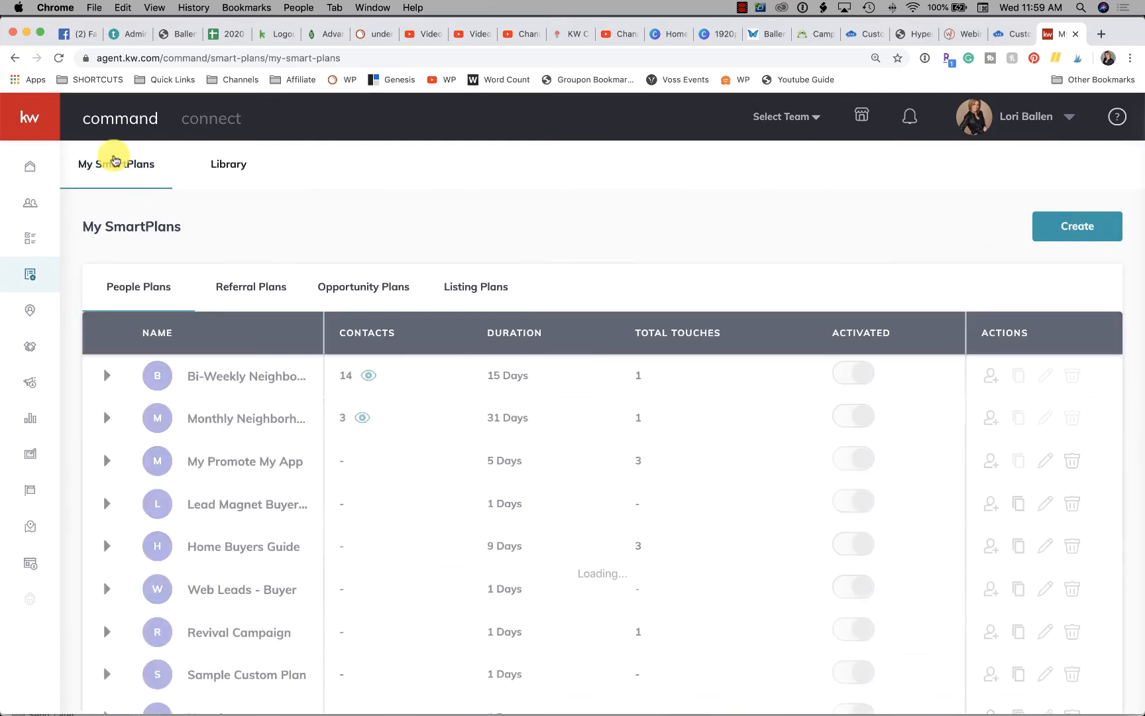
click(1072, 220)
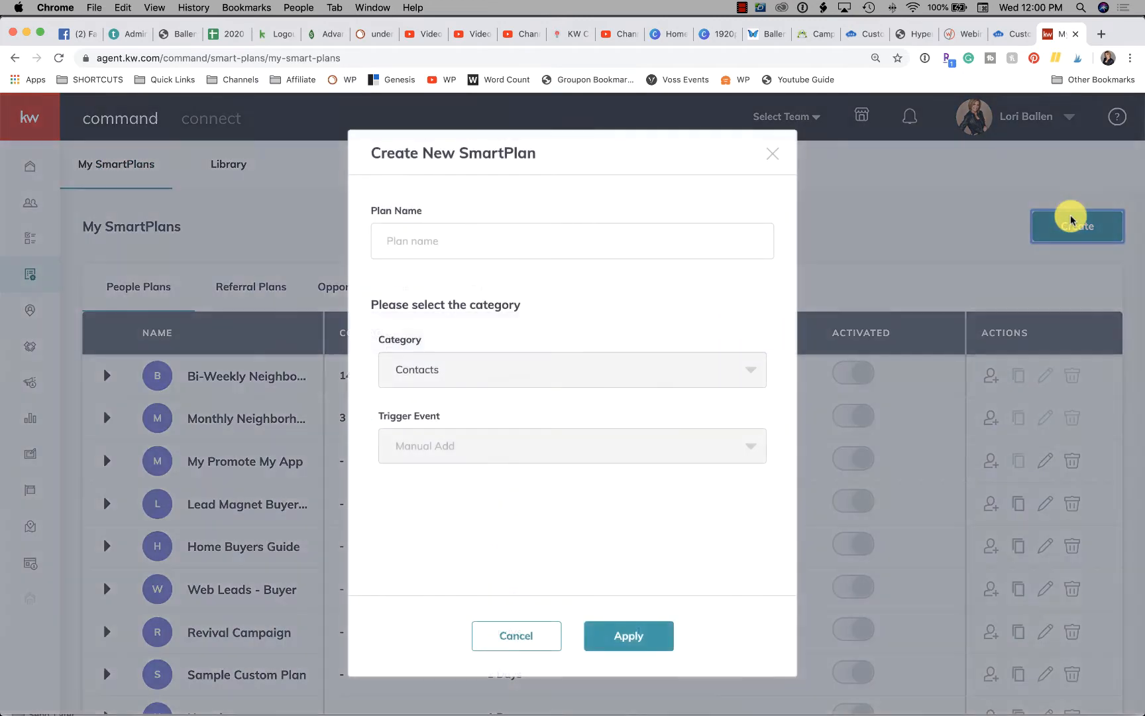
click(468, 225)
text(j)
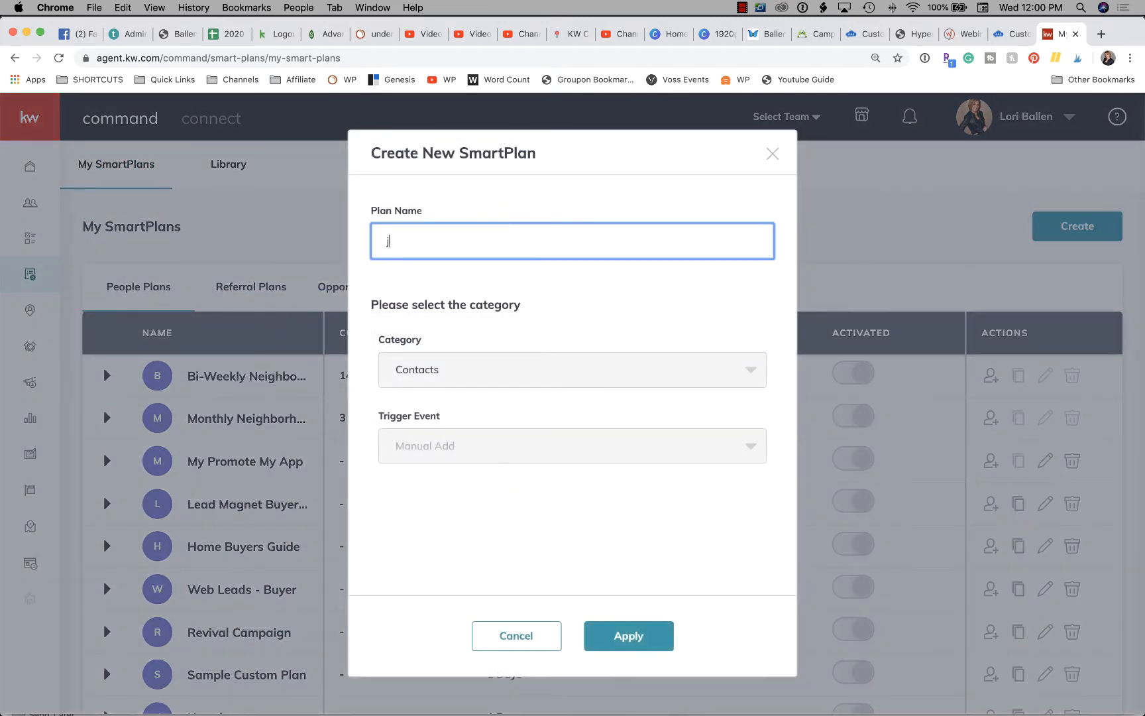
text(Getting To Know You)
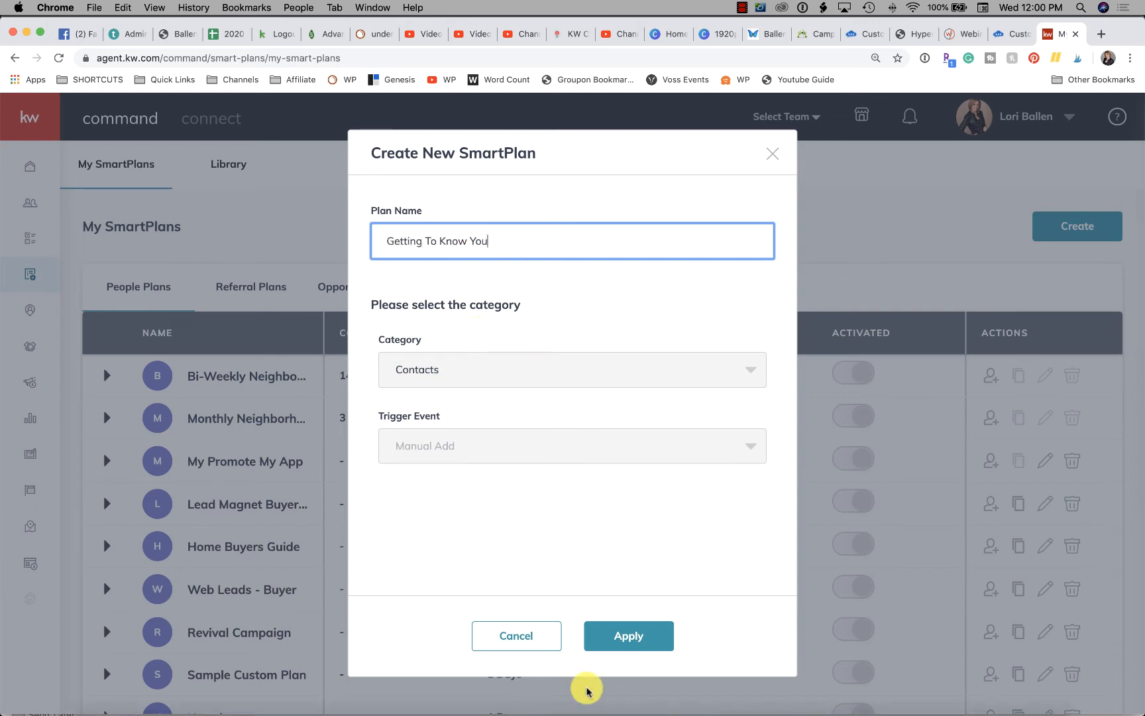
click(610, 635)
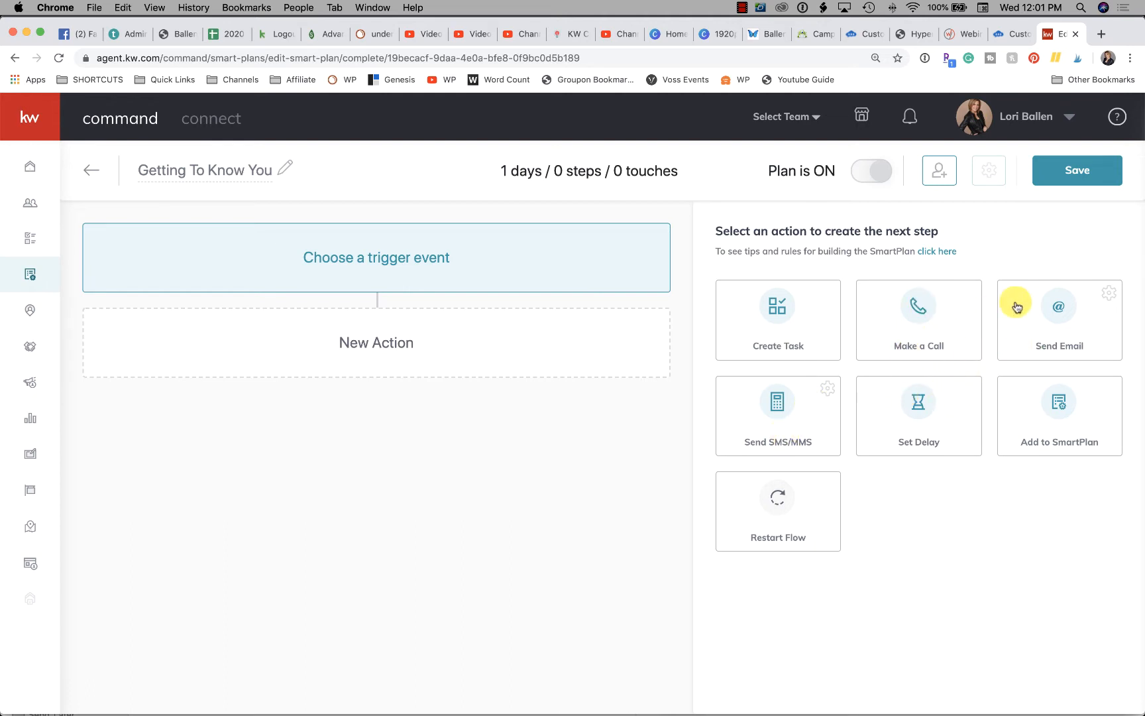
Step: Add a Send Email action as the plan's first step with the subject "I have a few questions"
click(1054, 309)
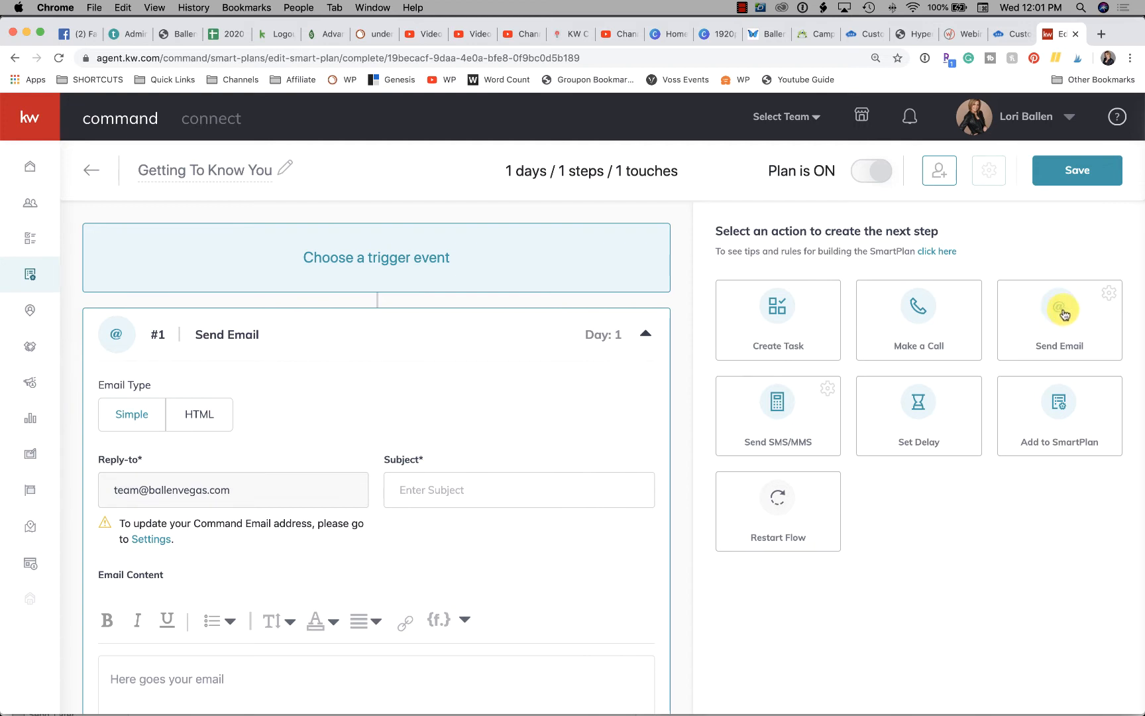
scroll(327, 389, down, 2)
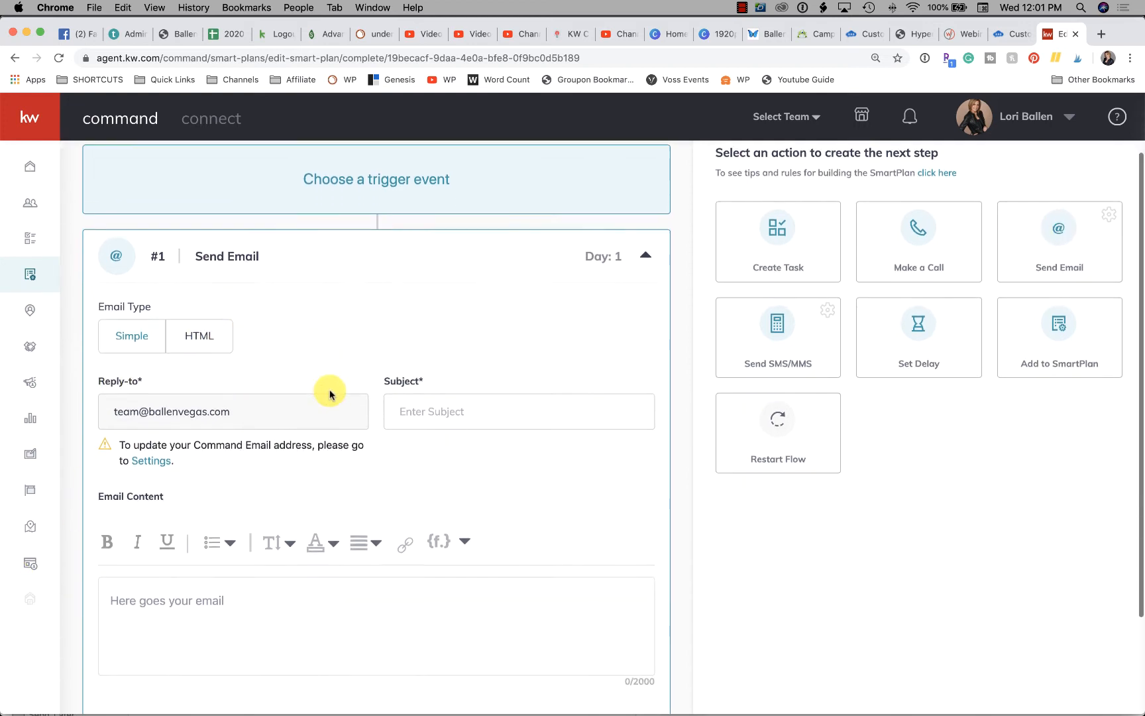
click(468, 408)
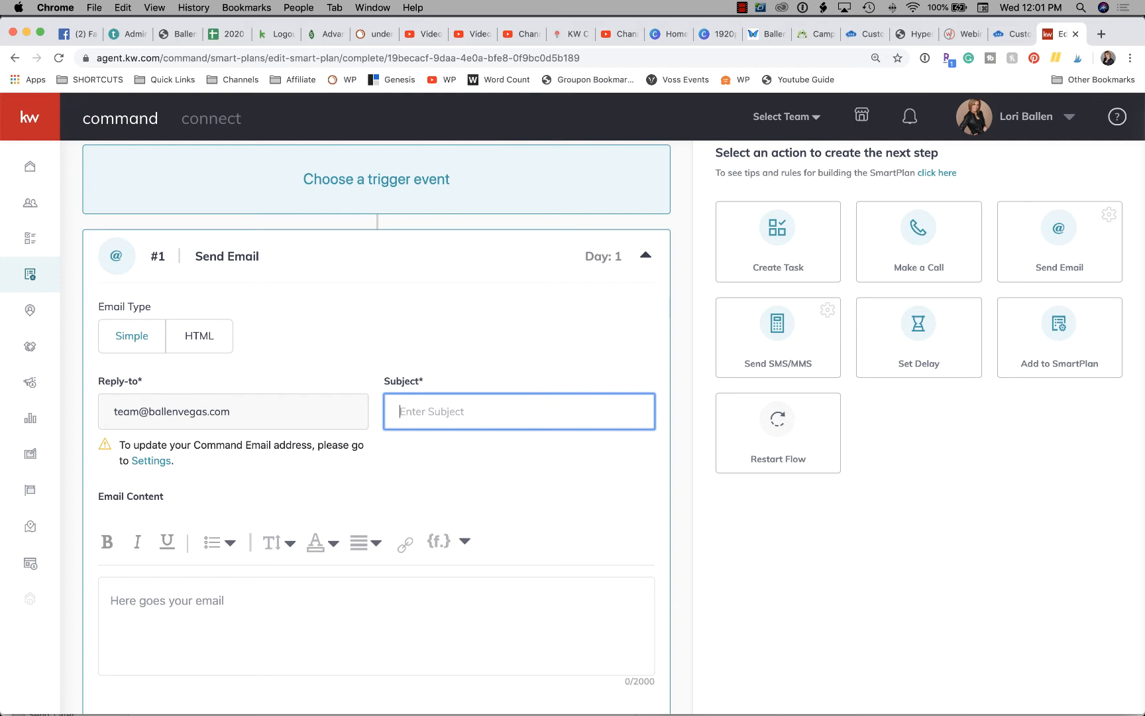
text(I have a few queestio)
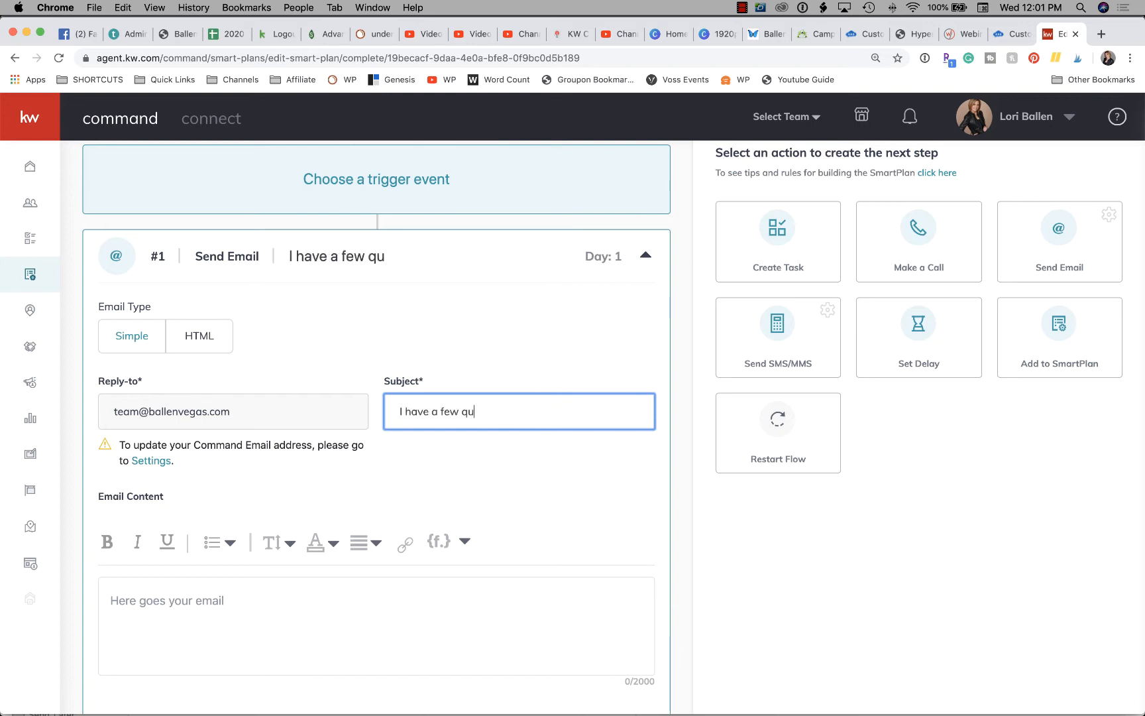
key(BackSpace)
key(BackSpace)
key(BackSpace)
key(BackSpace)
key(BackSpace)
text(estion)
key(BackSpace)
key(BackSpace)
key(BackSpace)
key(BackSpace)
key(BackSpace)
key(BackSpace)
key(BackSpace)
text(stions)
Step: Start the email content with the greeting "Hi", the contact.first.name merge field and a comma
scroll(401, 483, down, 2)
click(368, 473)
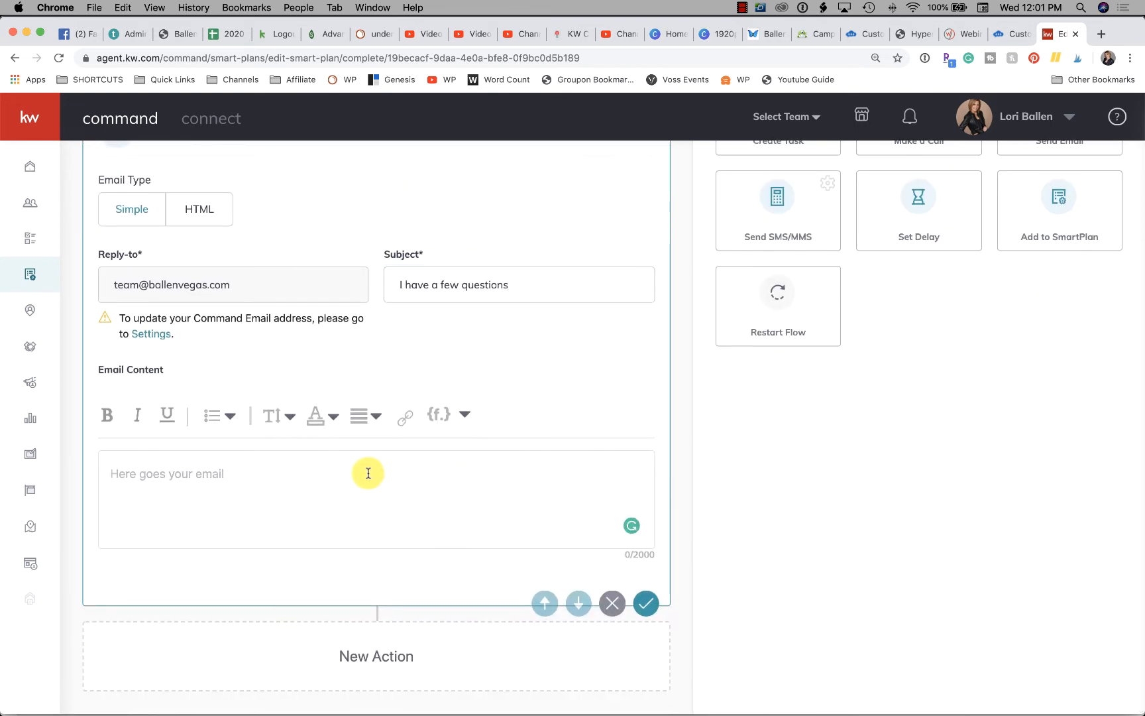
text(Hi)
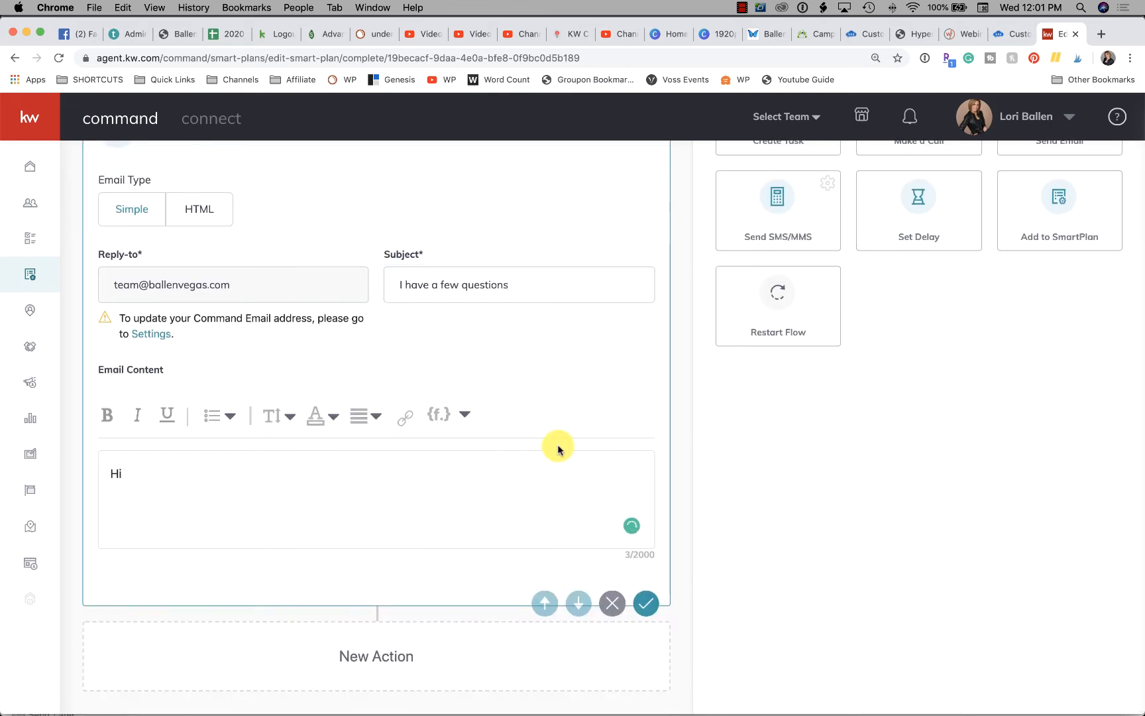
click(466, 415)
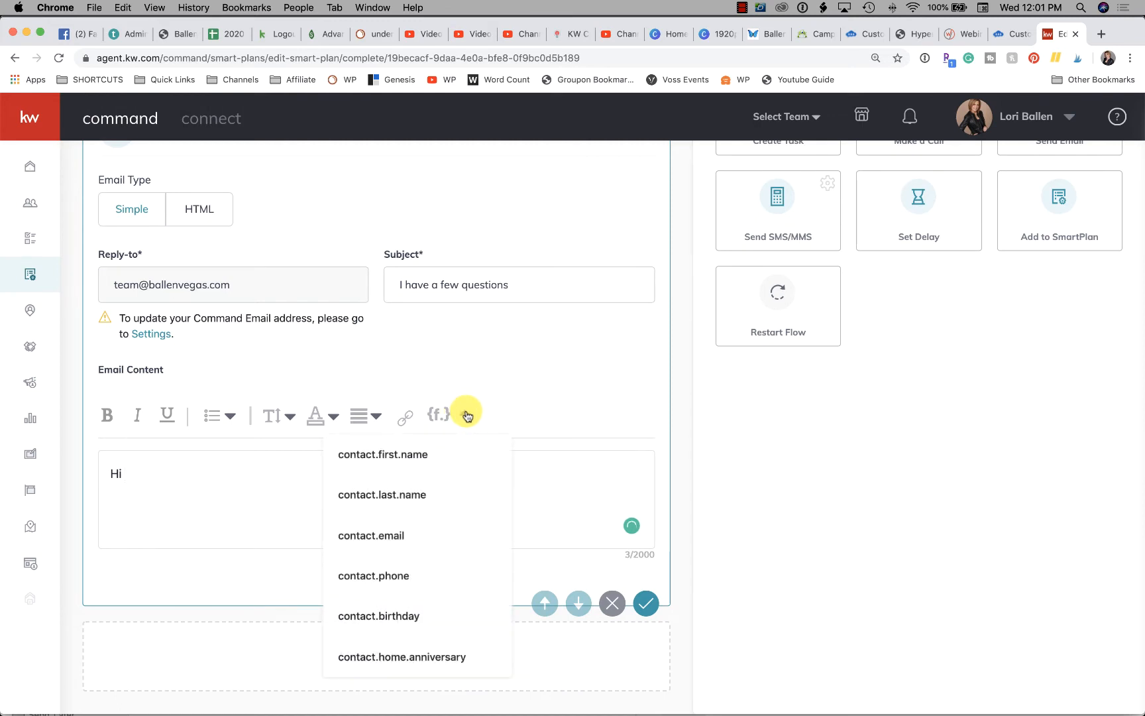
click(409, 455)
text(,)
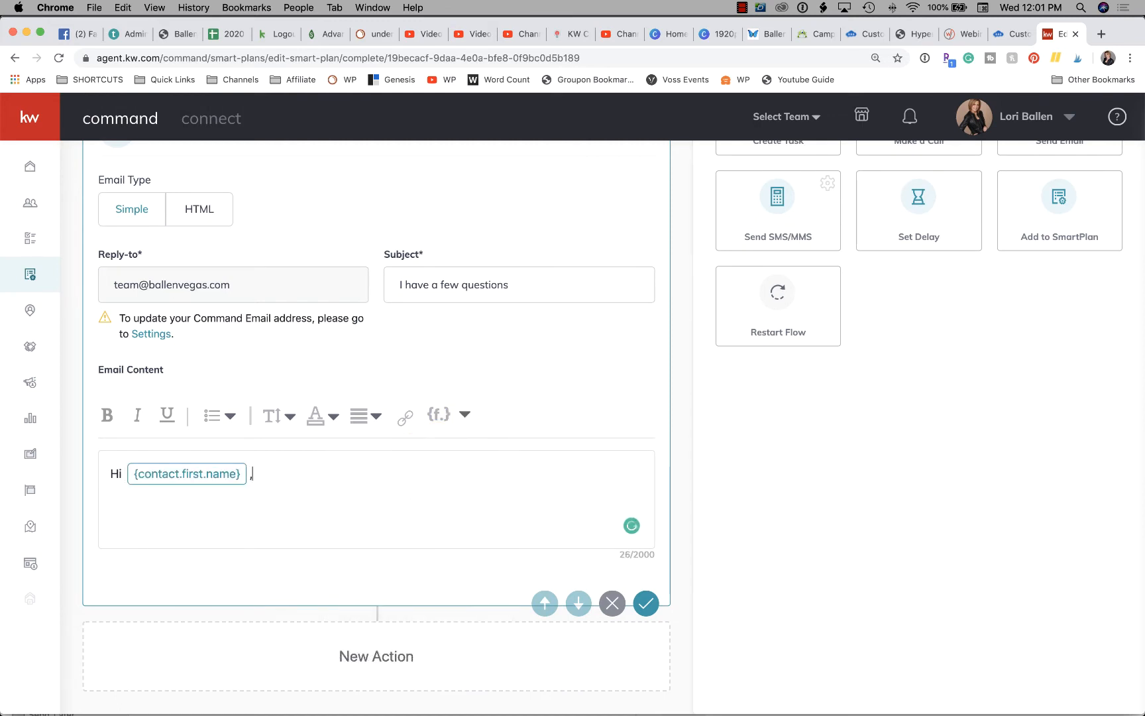
Step: On a new line, introduce the sender by name and write "I'm working on my database and would love to have you answer a few questions for me."
key(Return)
text(Lori Ballen He)
text(reand)
key(BackSpace)
key(BackSpace)
key(BackSpace)
key(BackSpace)
key(BackSpace)
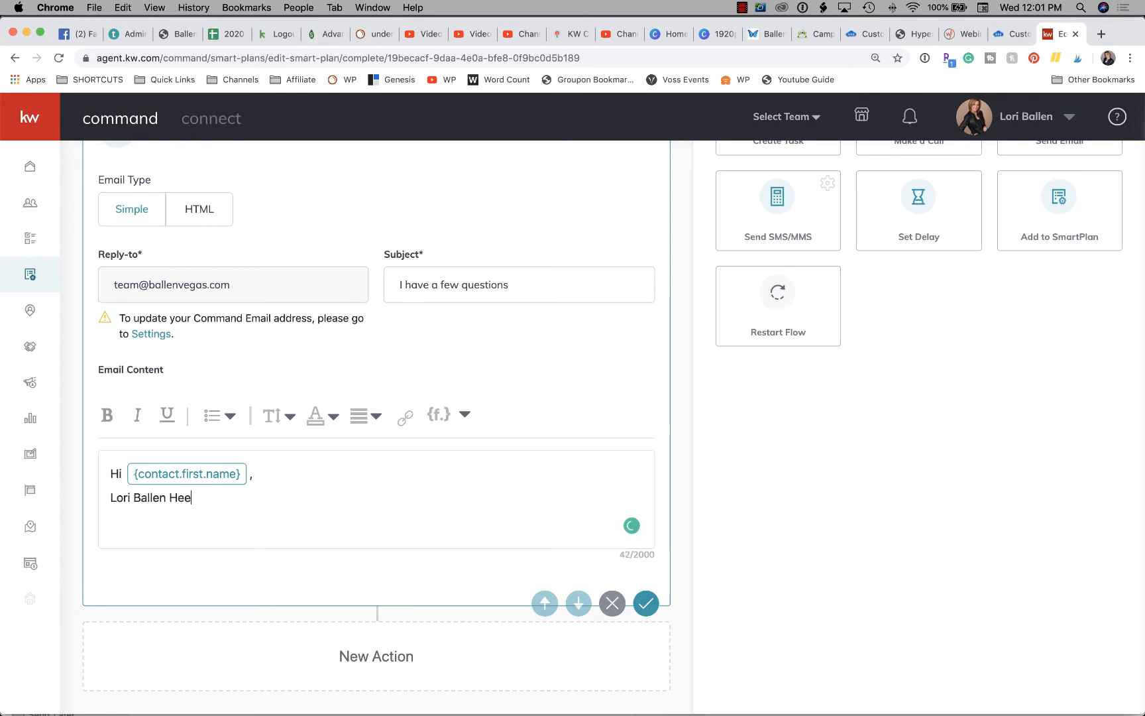
text(re. I'm working on my databas)
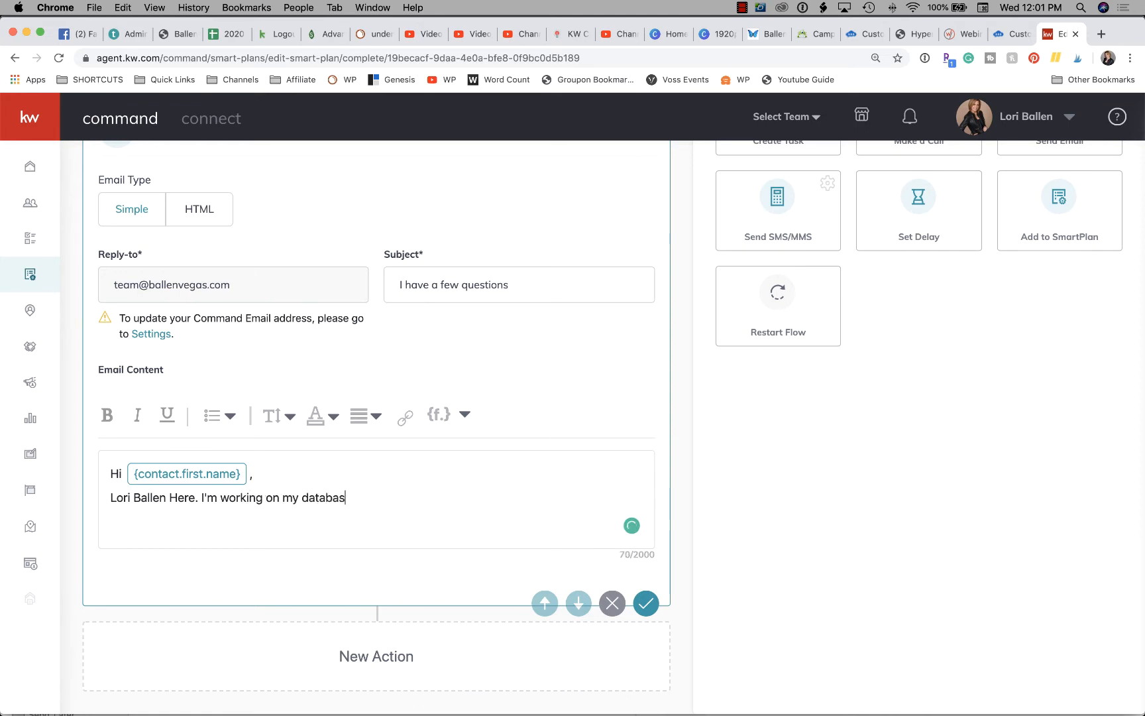
text(e and would love to )
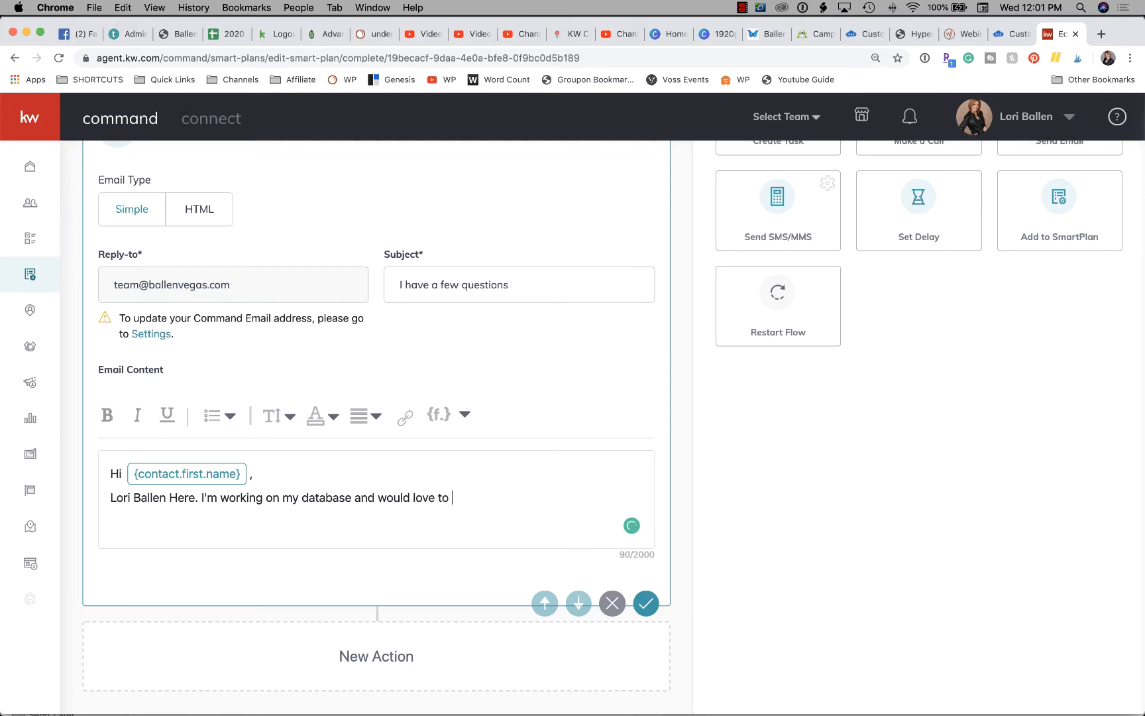
text(have you anse)
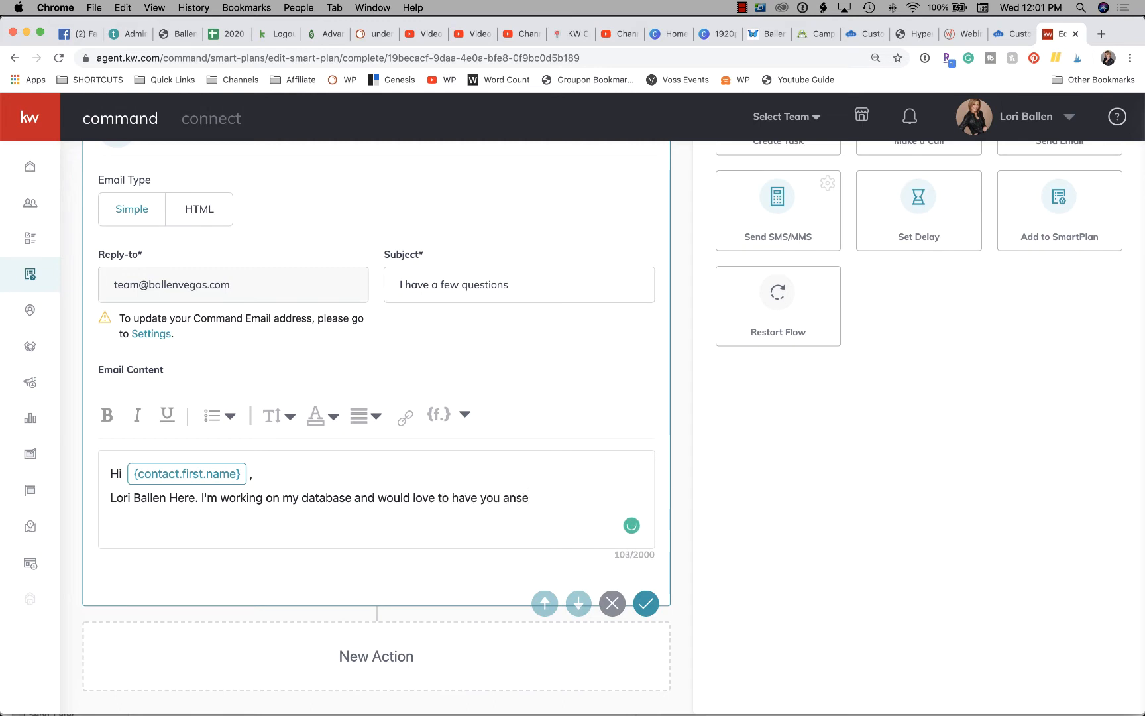
key(BackSpace)
key(BackSpace)
text(swer a few questions f)
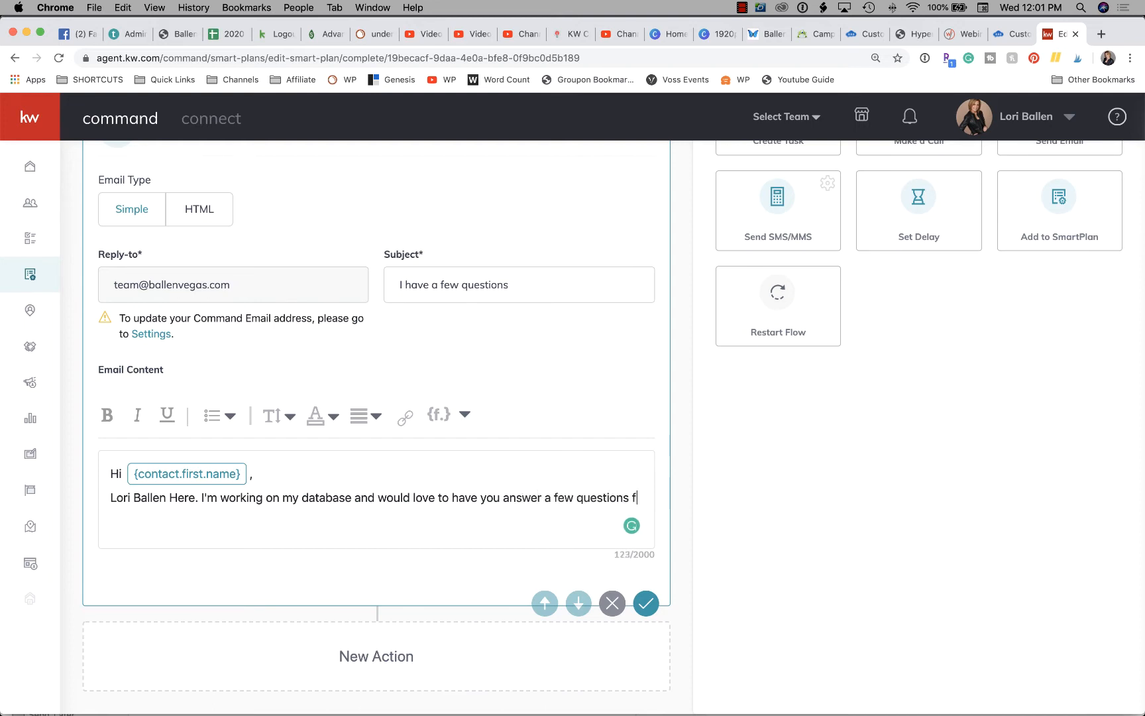
text(or me. Wh)
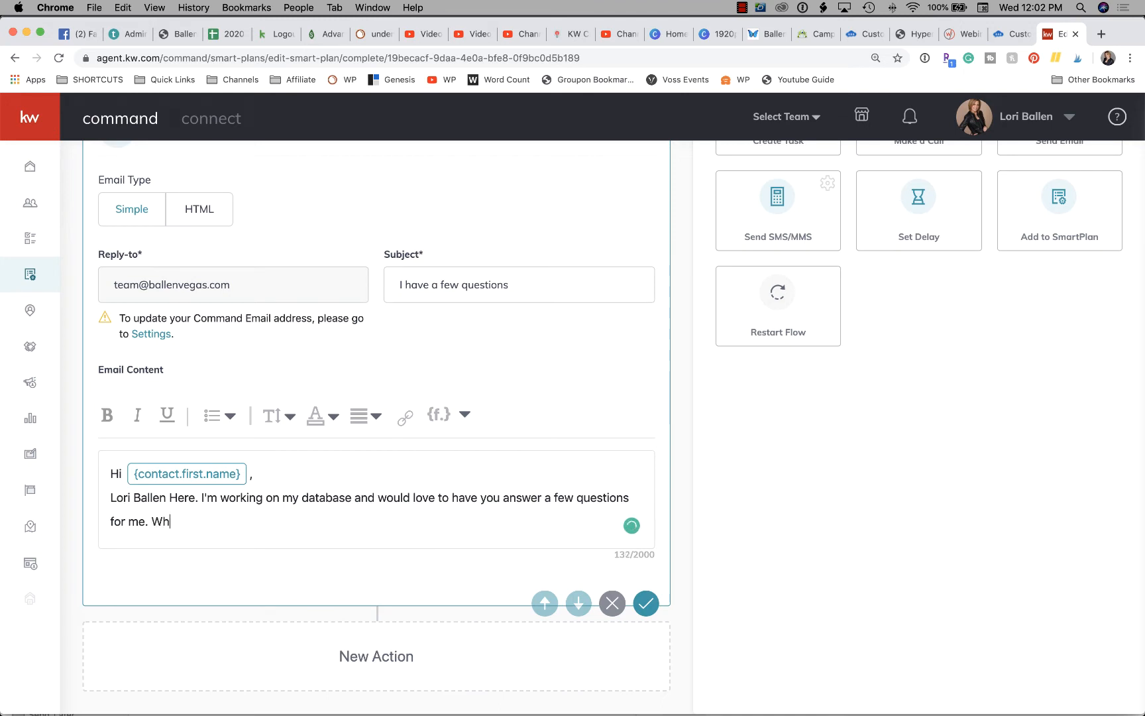
Step: Continue the email body with "When you have time, please click THIS LINK"
text(en you have time, please)
key(BackSpace)
key(BackSpace)
key(BackSpace)
key(BackSpace)
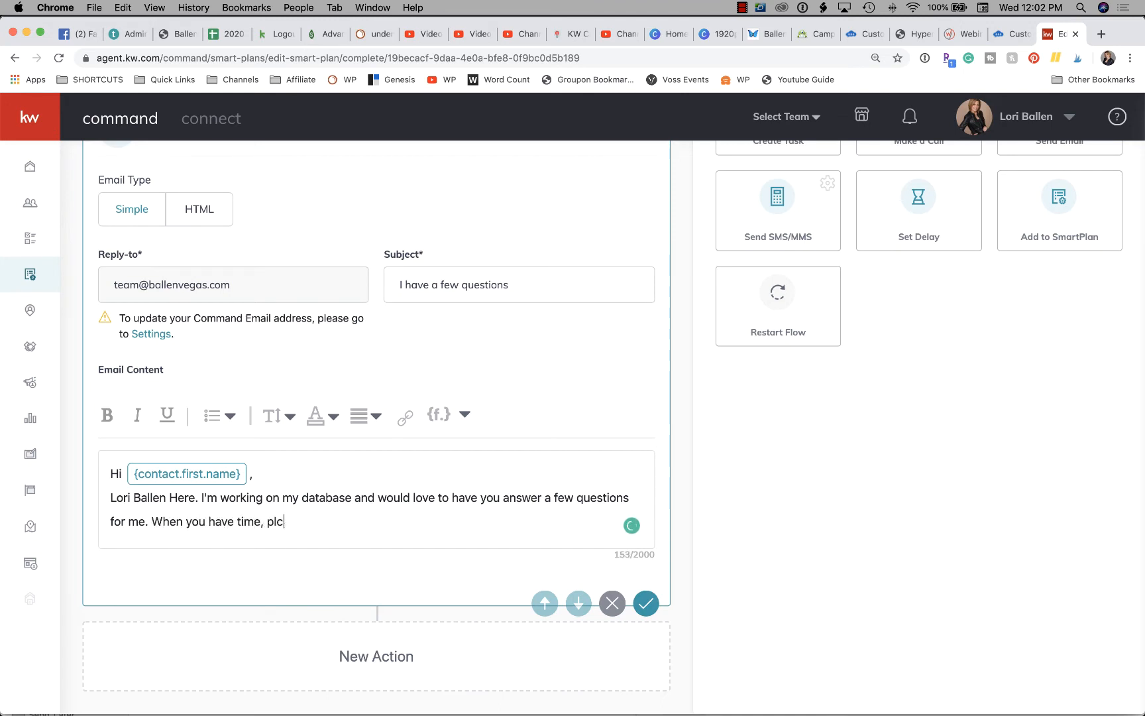
text(ease click TJH)
key(BackSpace)
key(BackSpace)
text(HIS LINK)
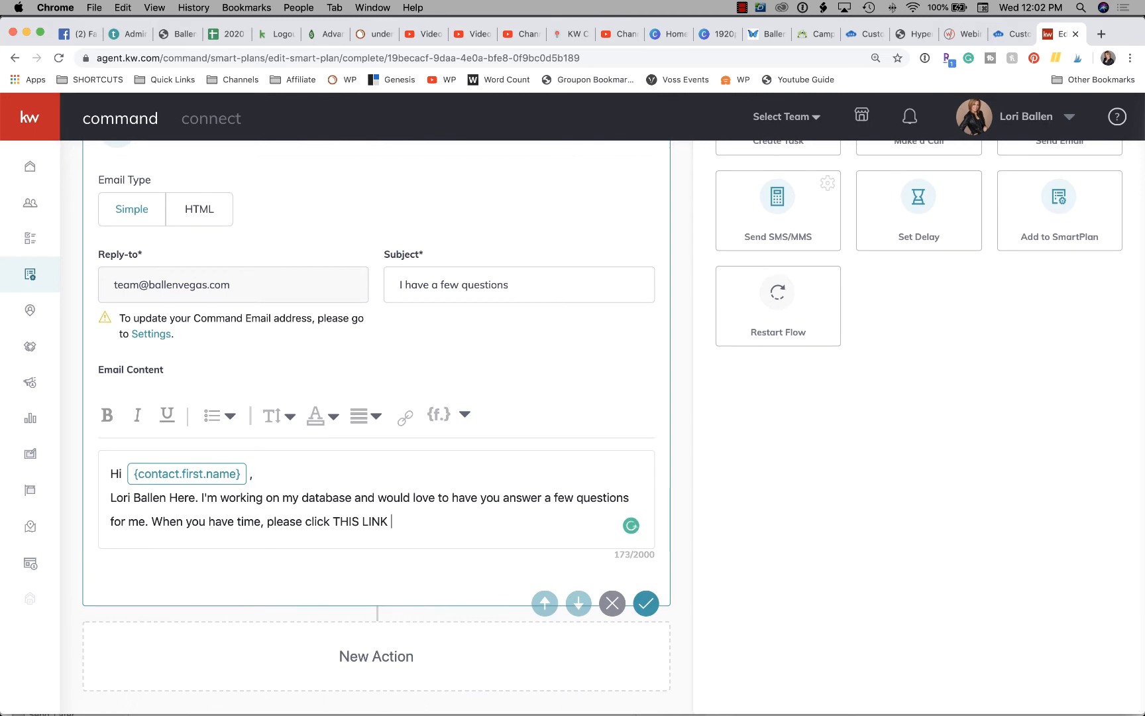
Step: Finish the sentence with "and help me get to you know you and your family better so I can remember you best when it's time."
text( and help me get to you )
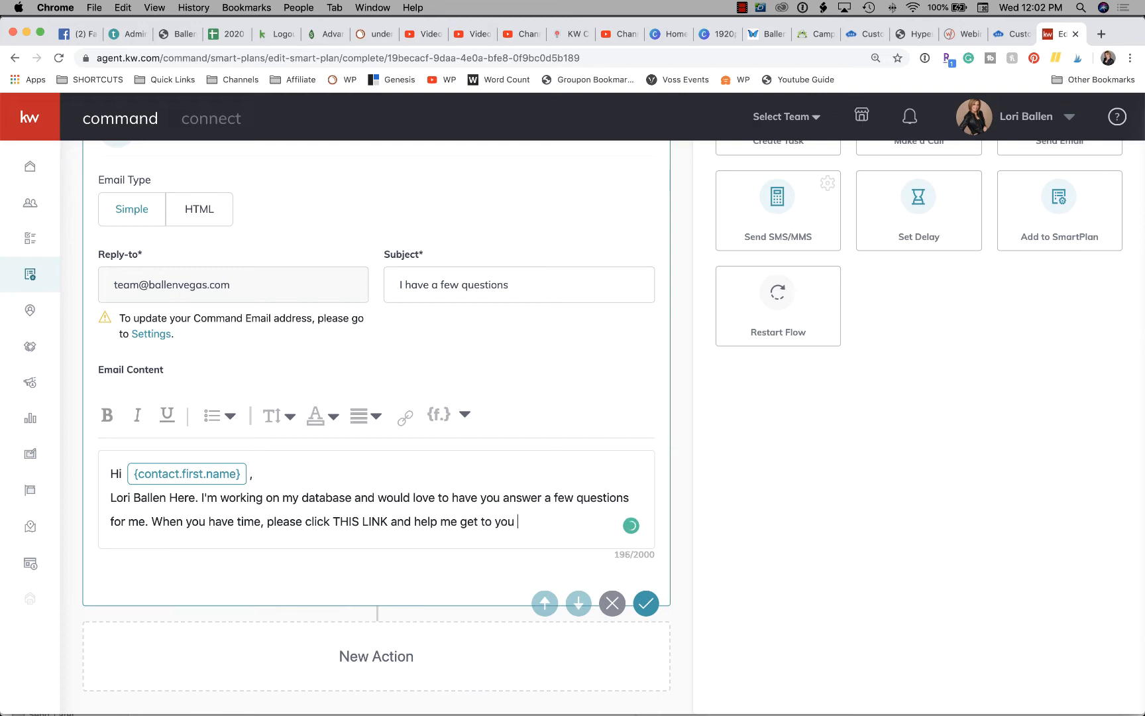
text(know you and your)
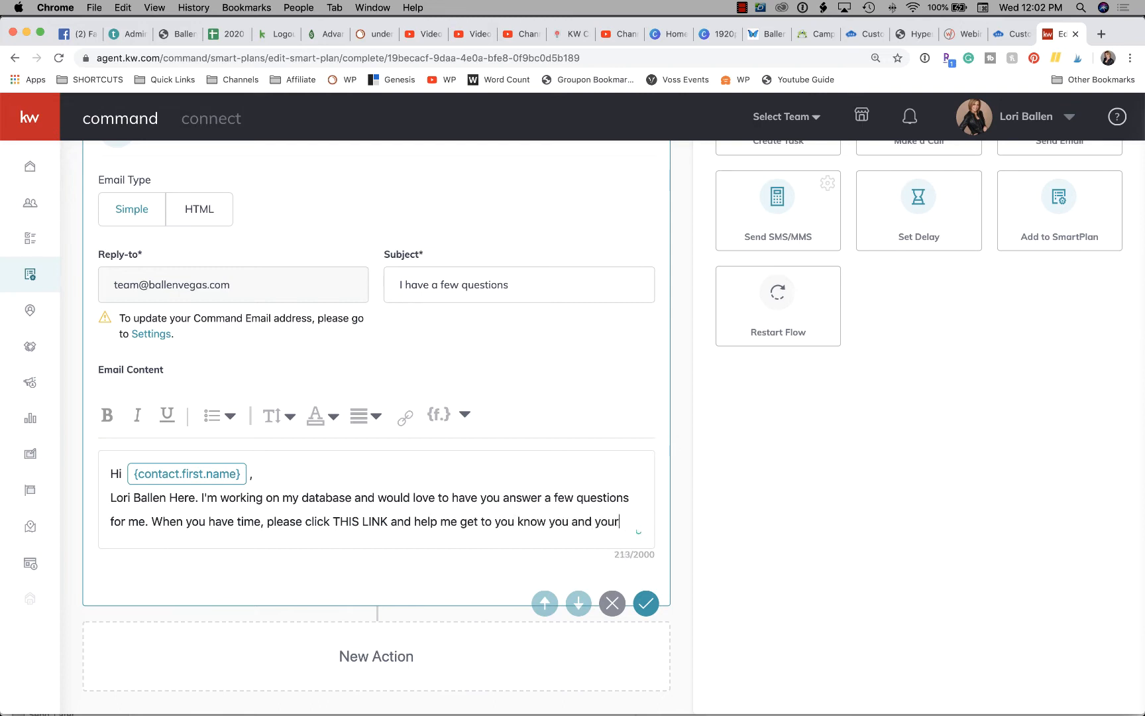
text( family better so I can reememb)
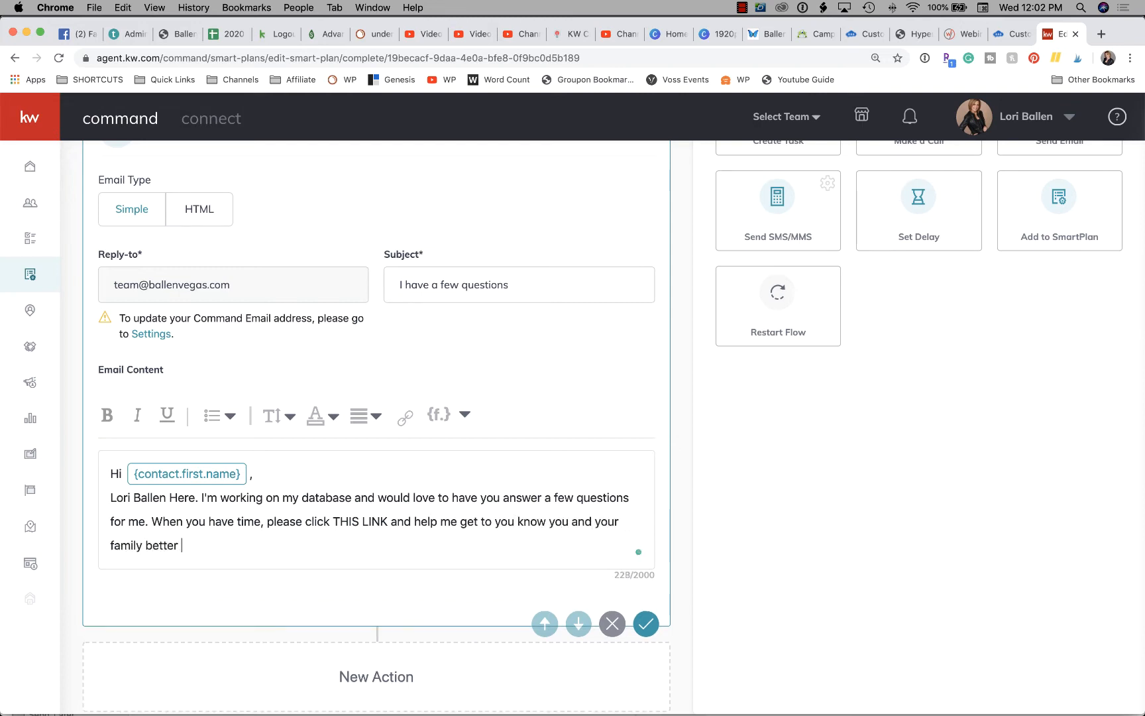
key(BackSpace)
key(BackSpace)
key(BackSpace)
key(BackSpace)
key(BackSpace)
text(member y)
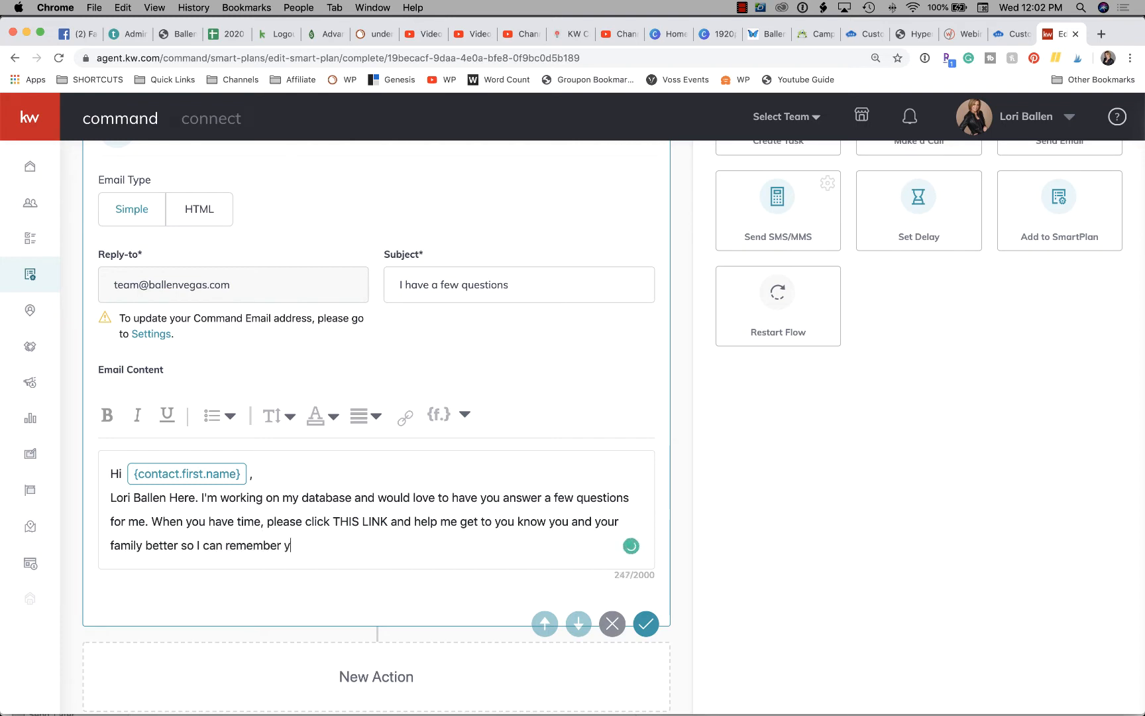
text(ou best when it's time.)
key(Return)
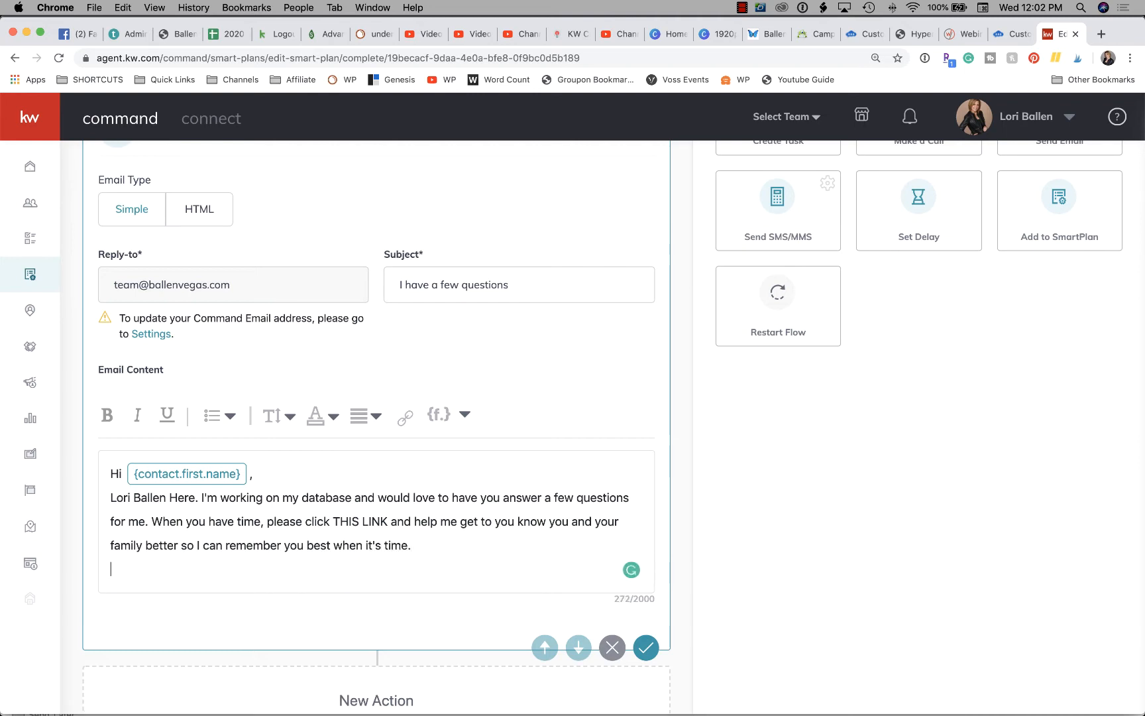
Step: Close the email with "Hope you are well," and sign it on a new line with a dash and the sender's full name
text(Hope you are well)
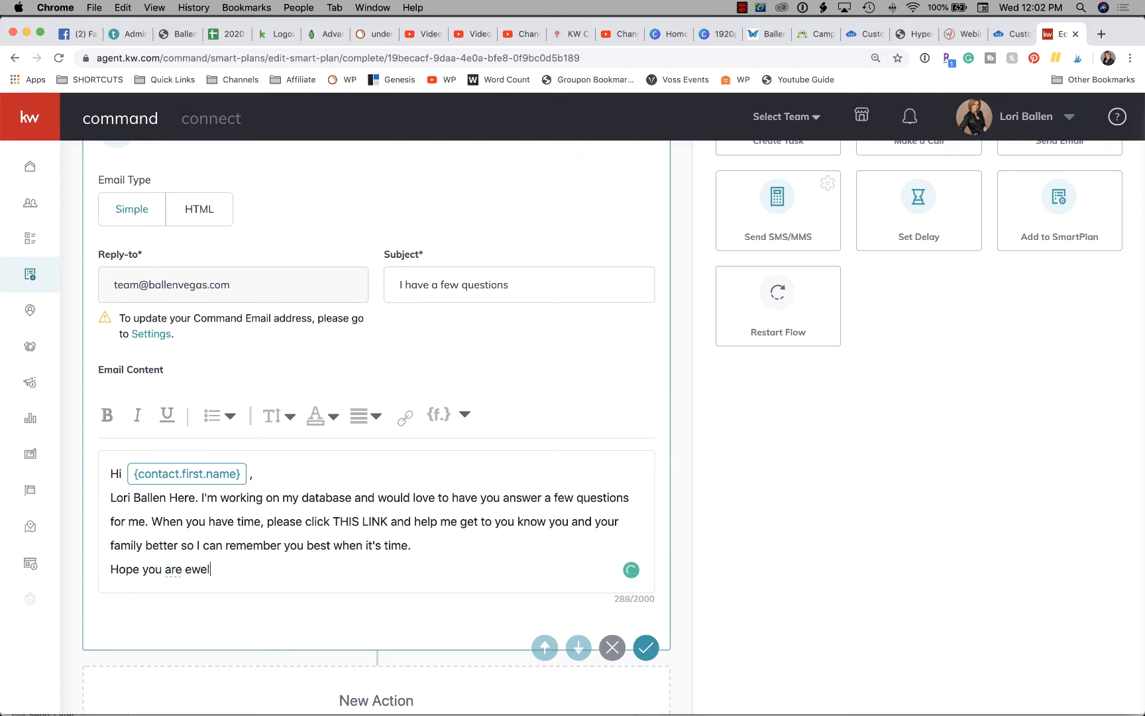
key(BackSpace)
key(BackSpace)
key(BackSpace)
key(BackSpace)
text(well,)
key(Return)
text(- Lori Balle)
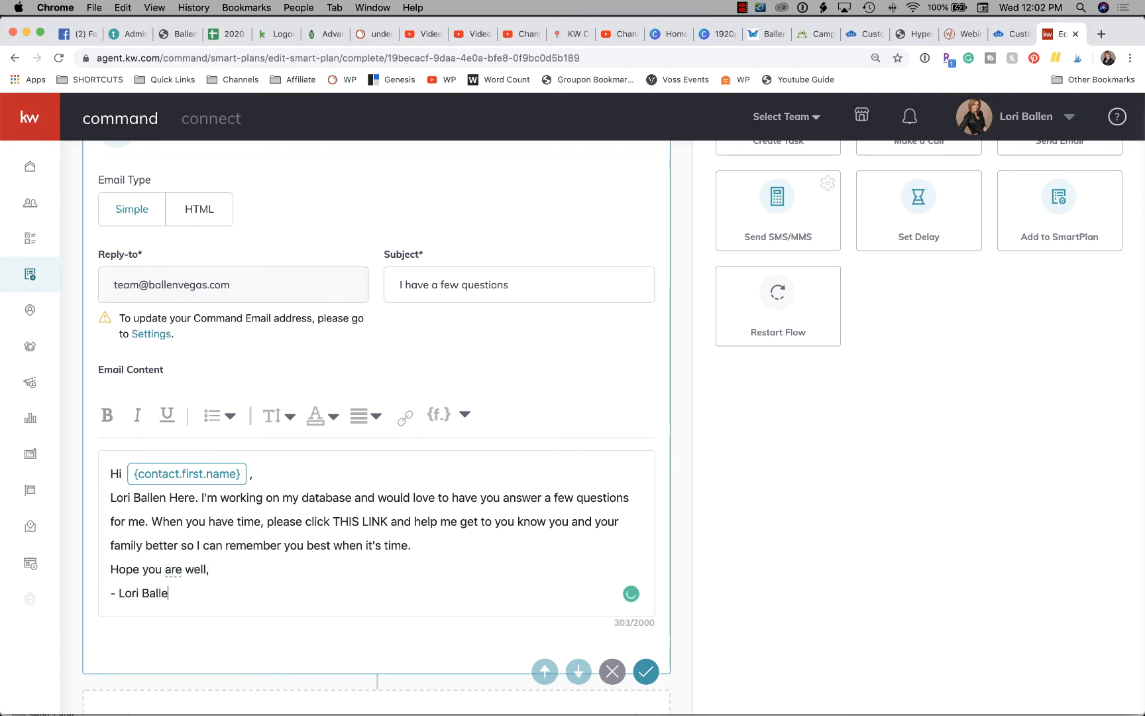
text(n)
Step: Insert blank lines after the greeting, after the body paragraph and between the closing line and the signature
click(446, 540)
key(Return)
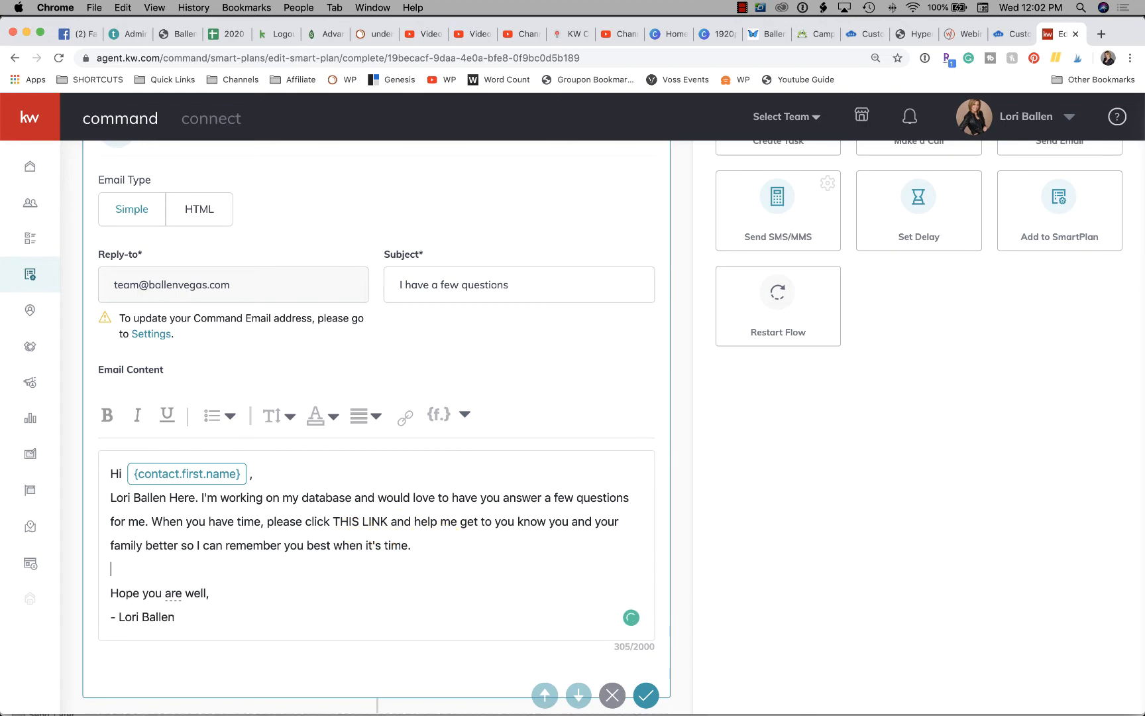
click(266, 592)
key(Return)
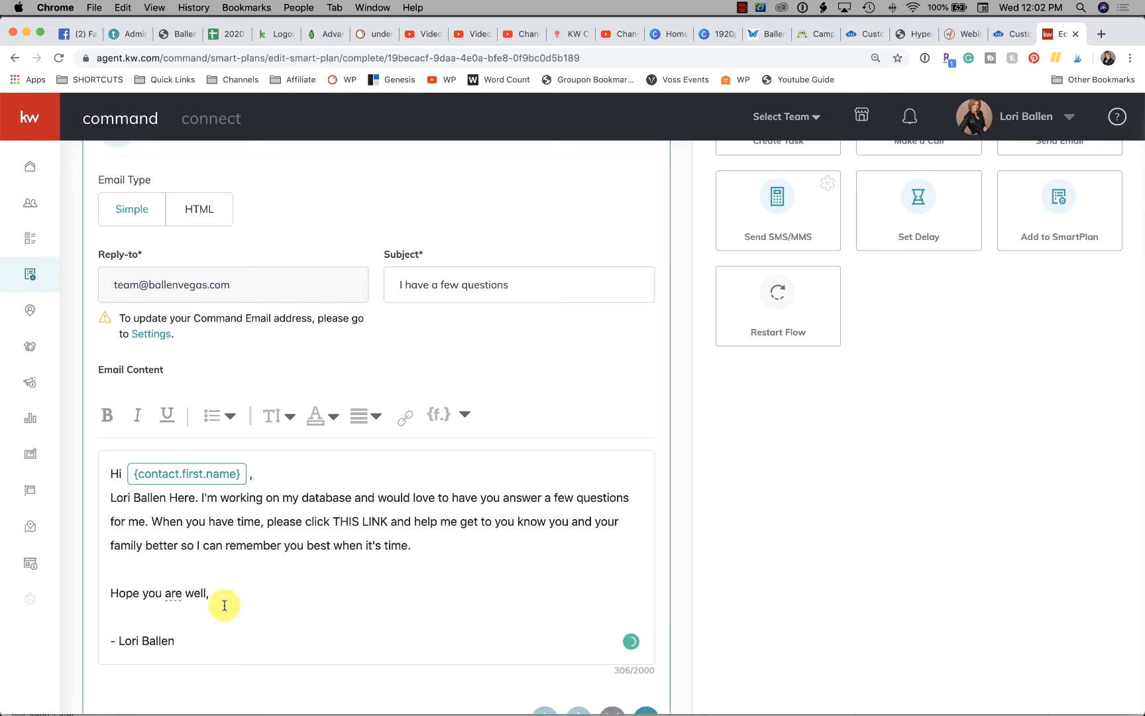
click(343, 472)
key(Return)
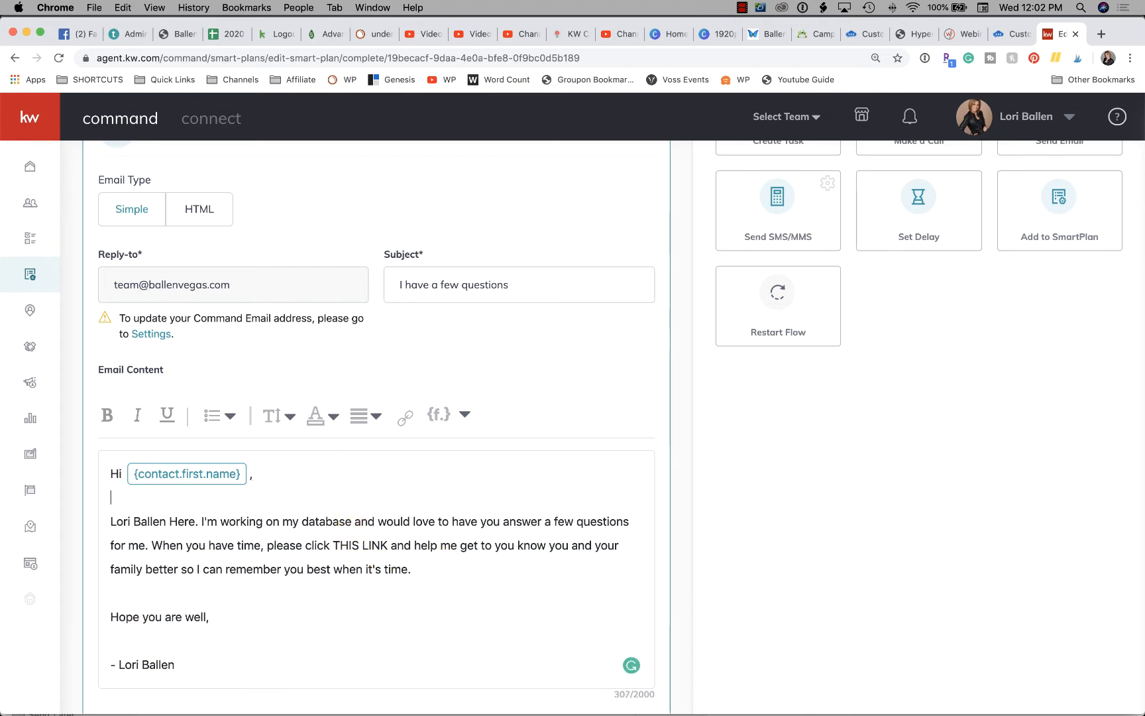
Step: Select the words "THIS LINK" in the email body
scroll(377, 424, down, 5)
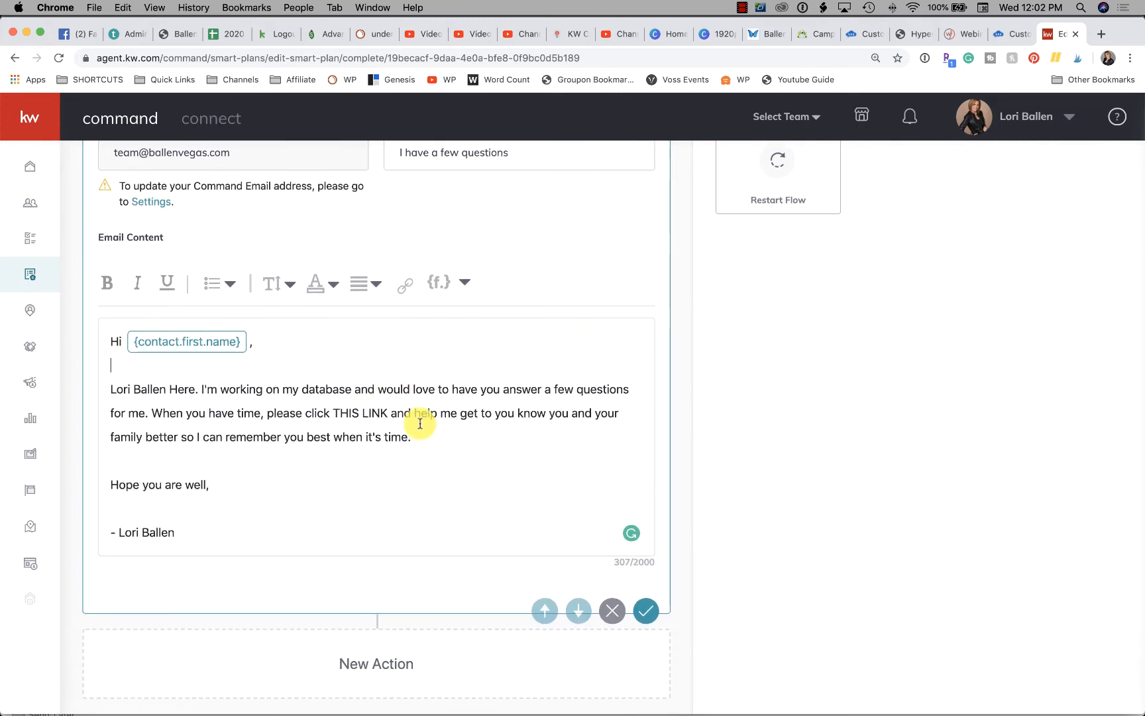
drag(404, 414, 337, 404)
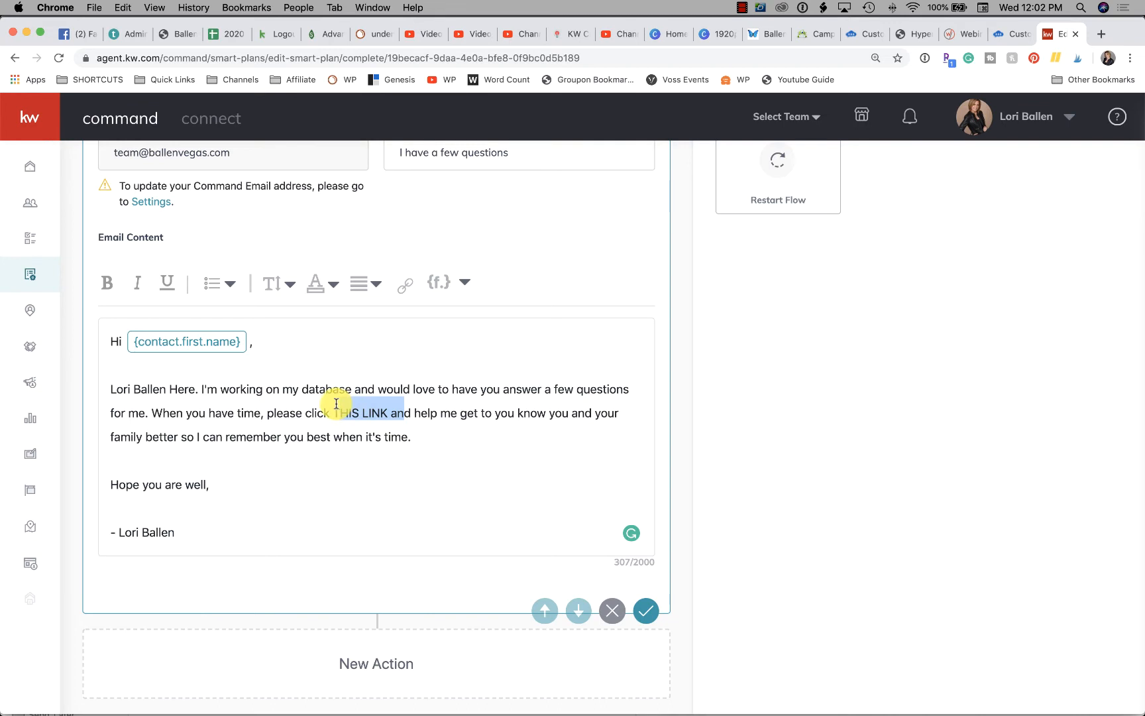
click(361, 408)
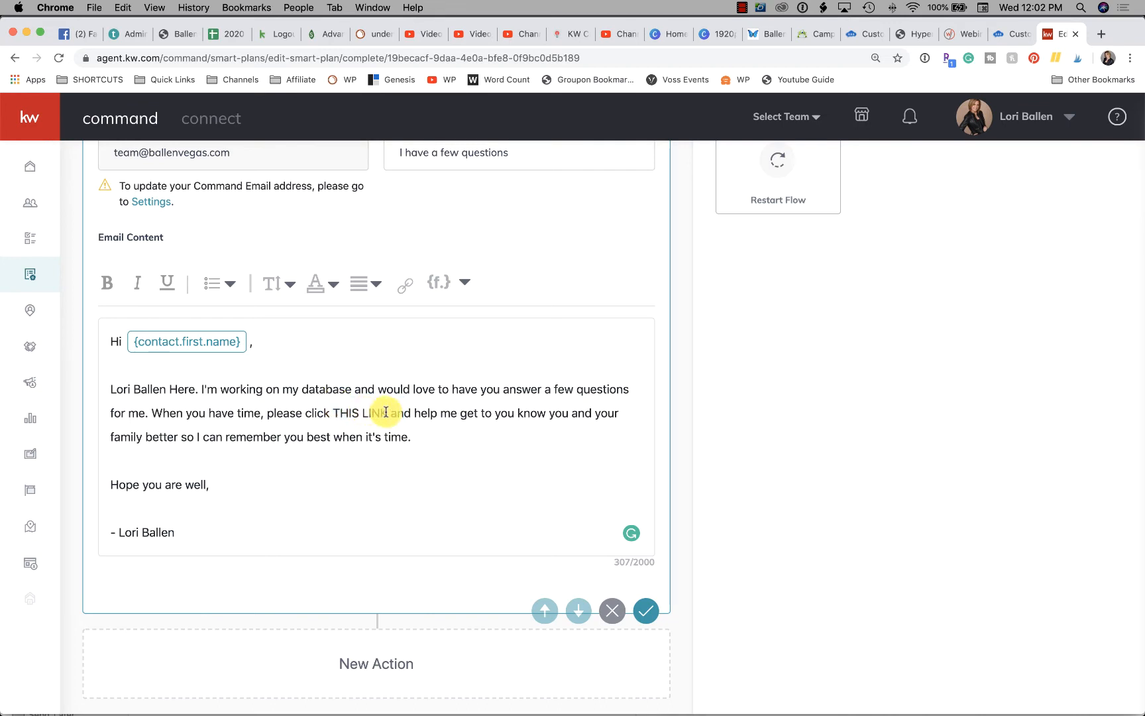
drag(392, 412, 328, 405)
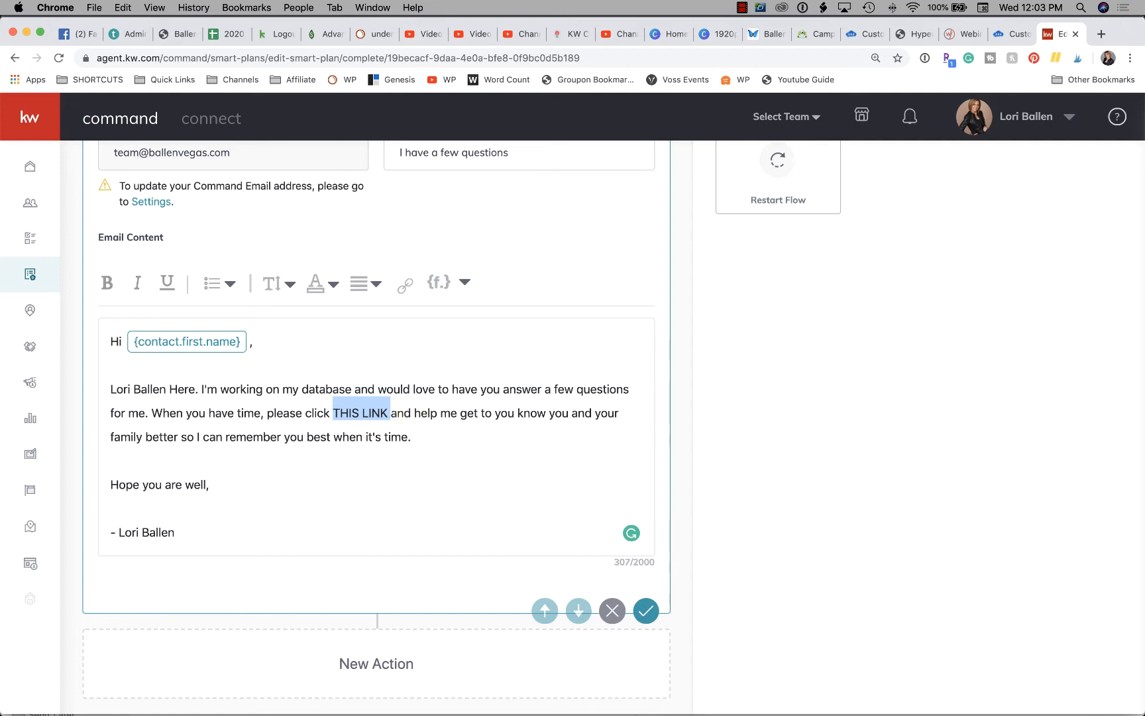
Step: Find Google Forms in a new browser tab with the search "google forms" and create a form from the Contact Information template
click(1102, 34)
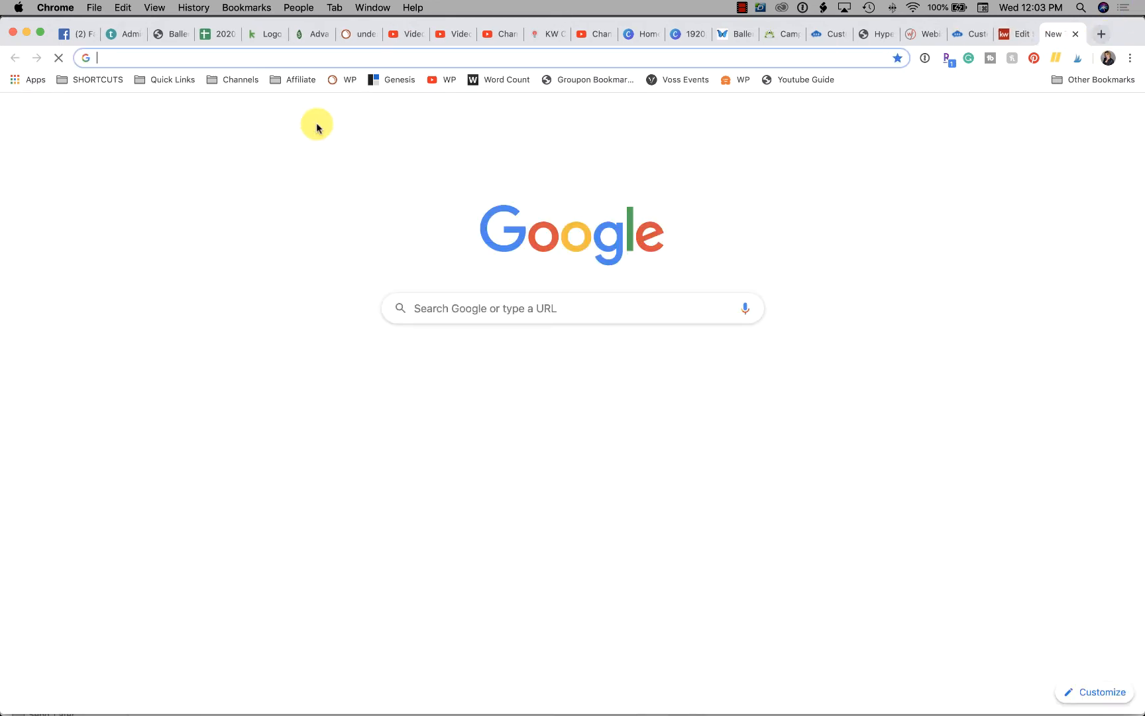
text(google forms)
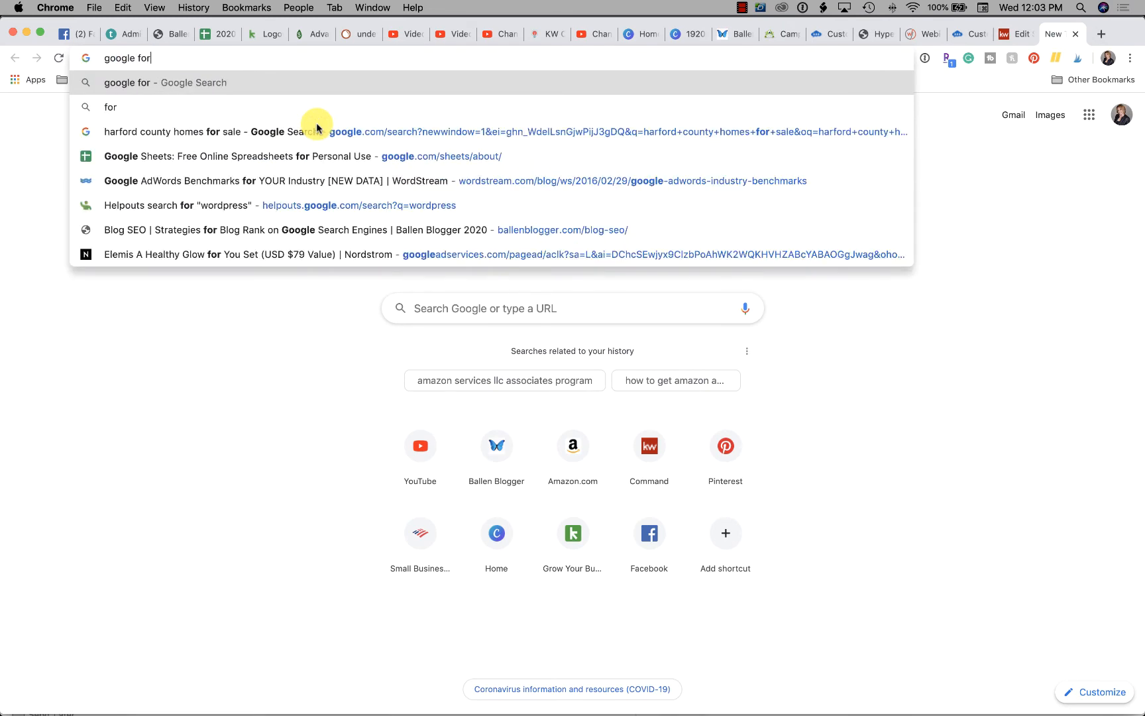
key(Return)
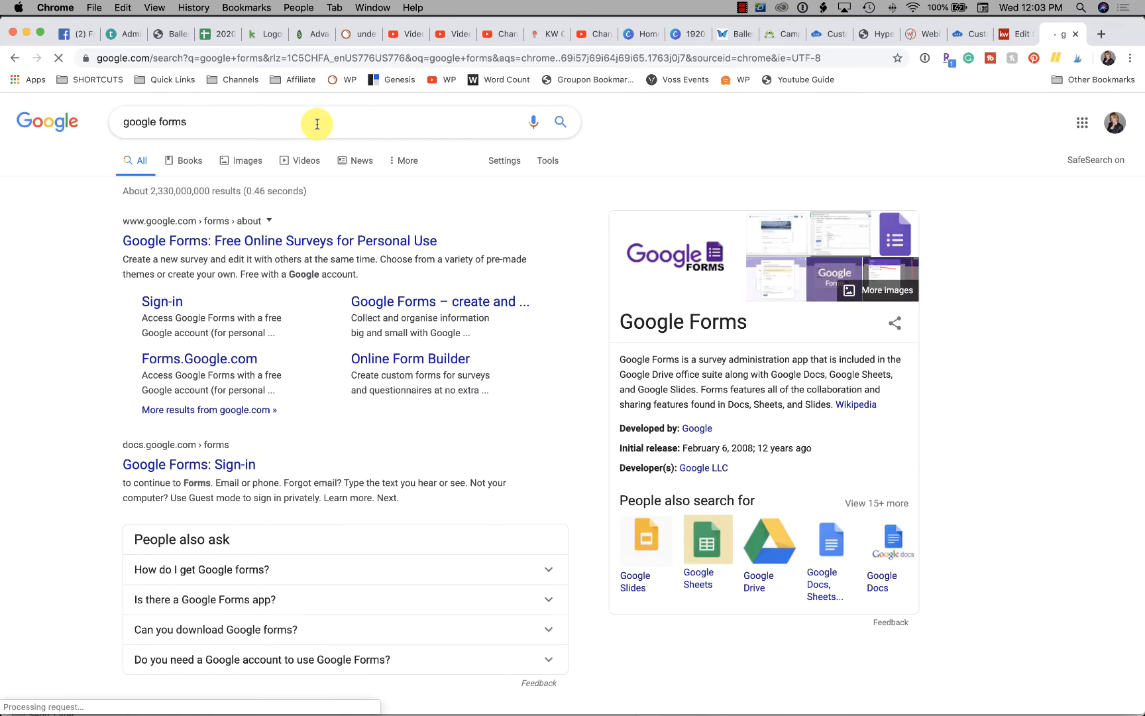
click(296, 241)
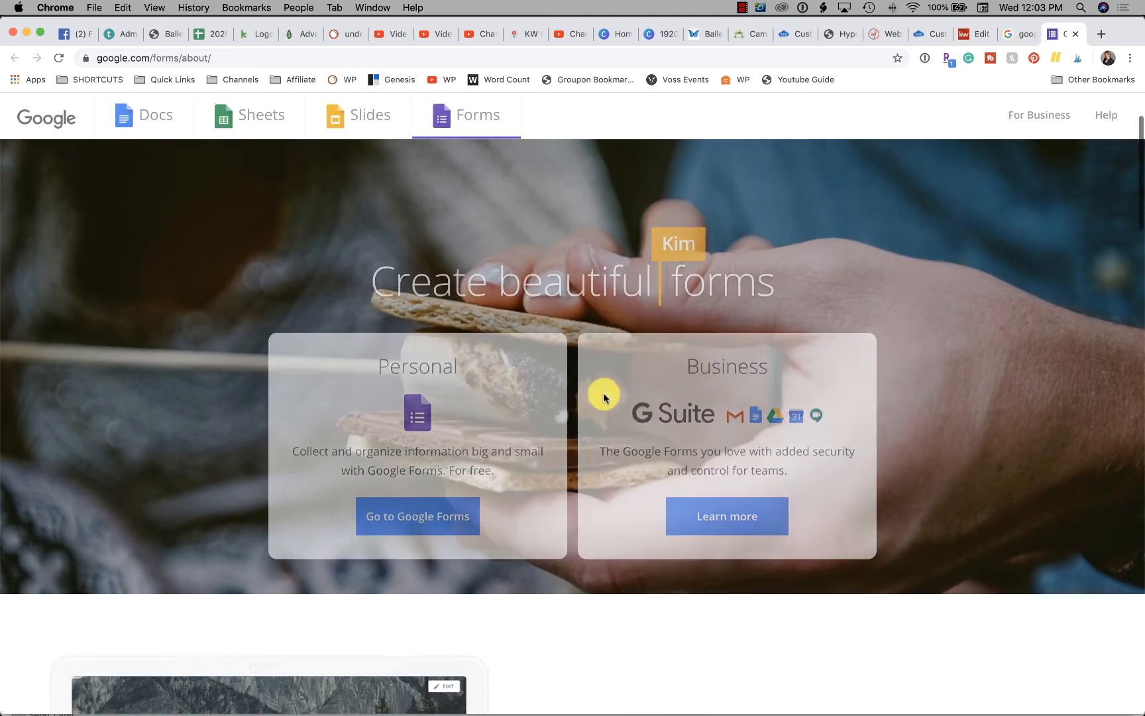
click(402, 527)
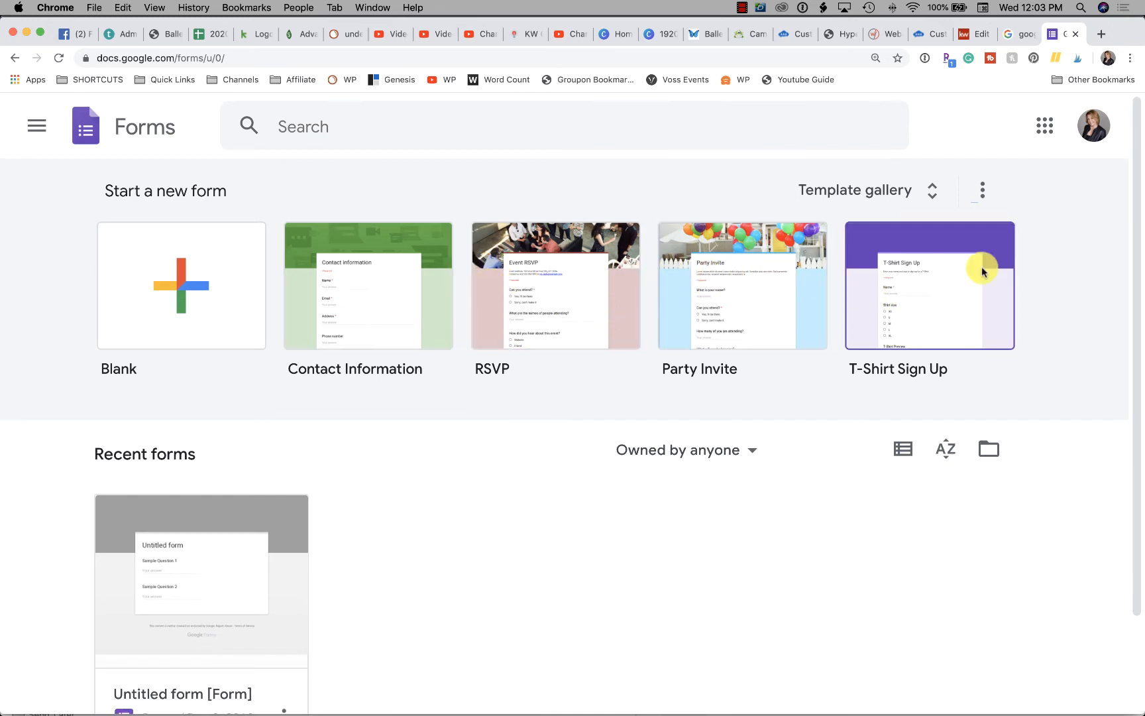
click(373, 277)
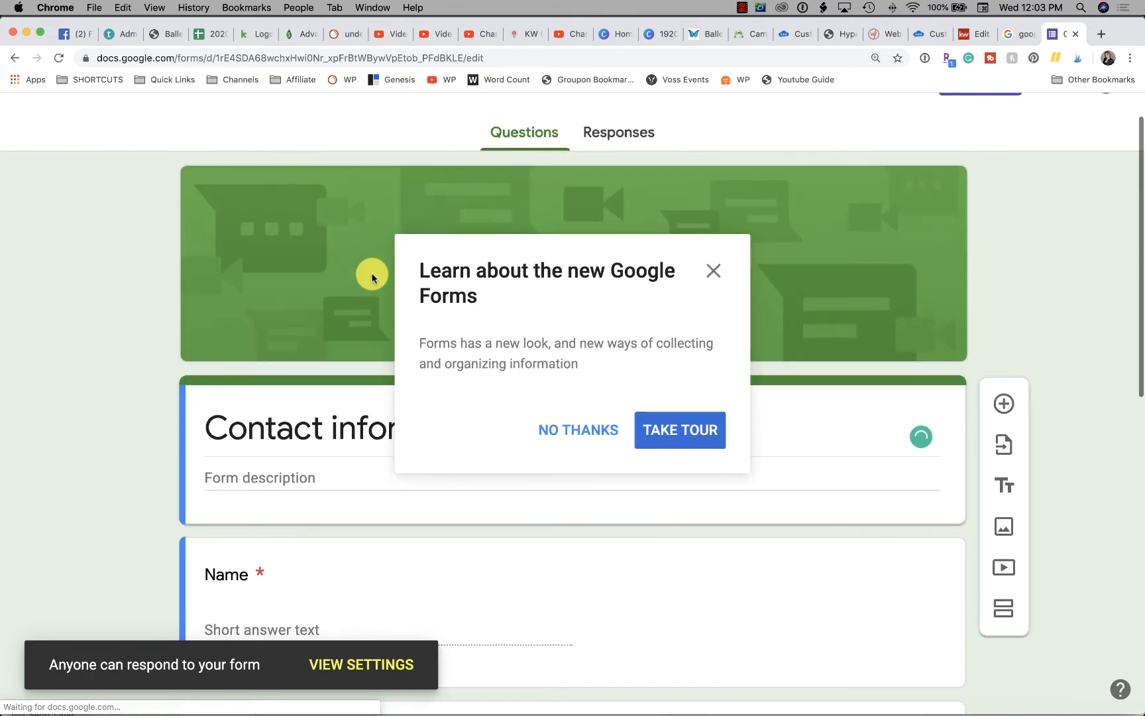
click(714, 255)
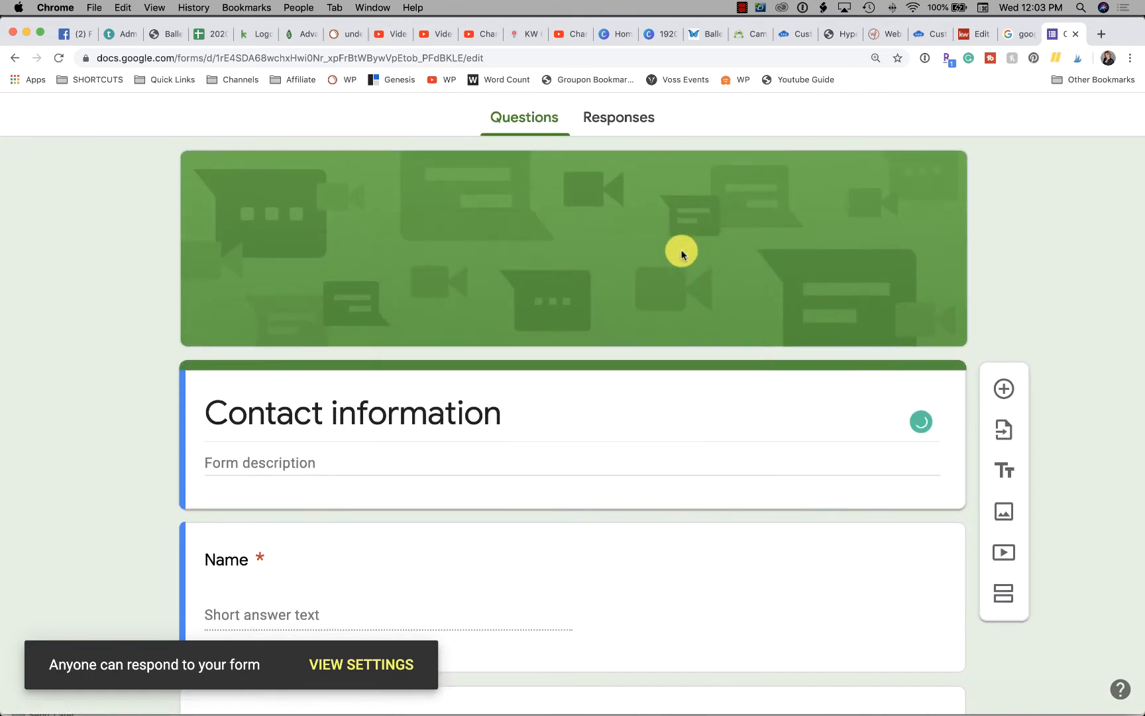
Step: Add a new question titled "What is Your Birthday?" after the Comments question of the form
scroll(397, 330, down, 3)
scroll(247, 413, down, 4)
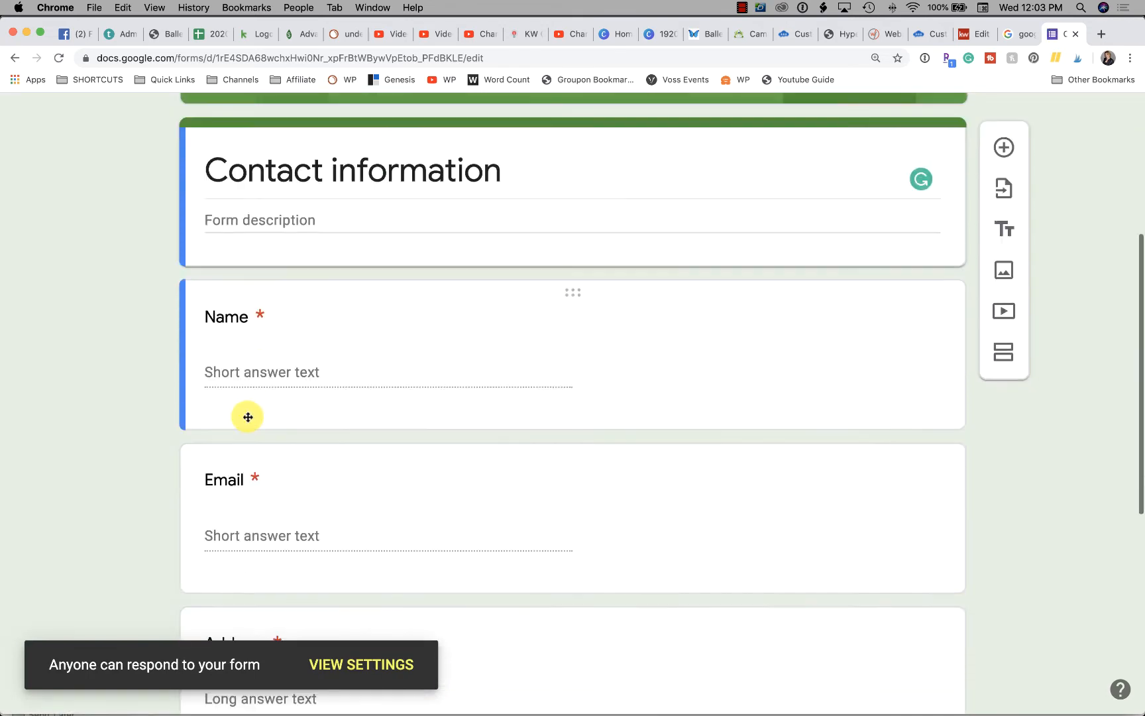
click(233, 378)
scroll(512, 371, down, 3)
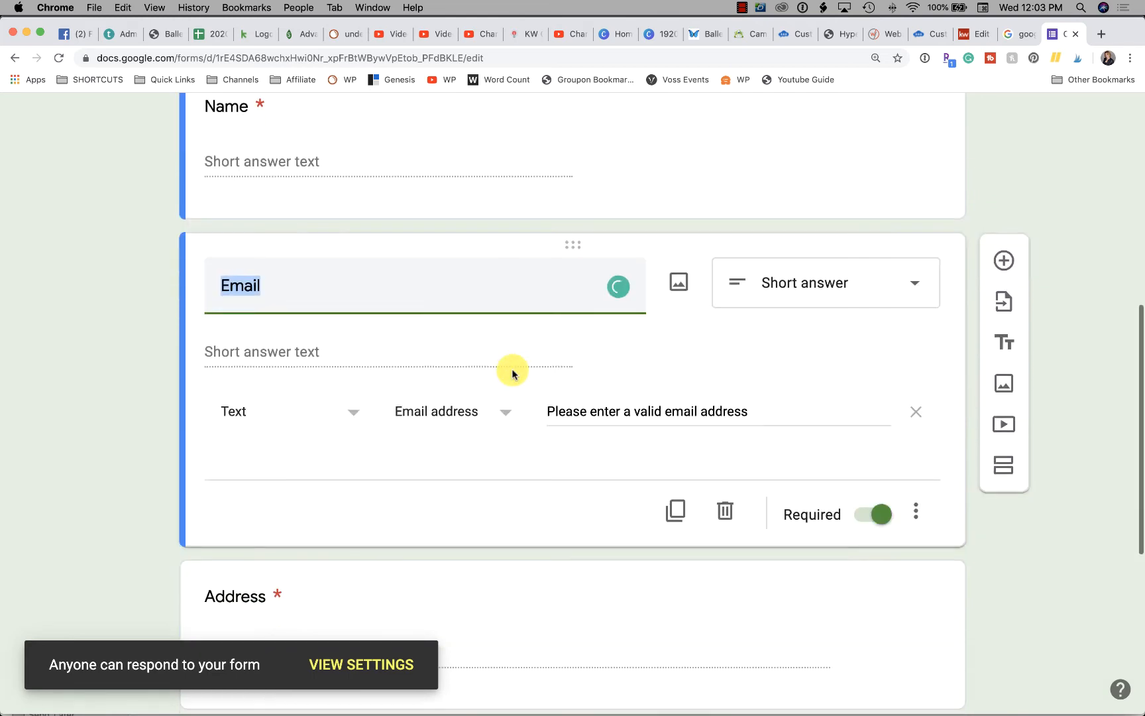
scroll(495, 211, down, 5)
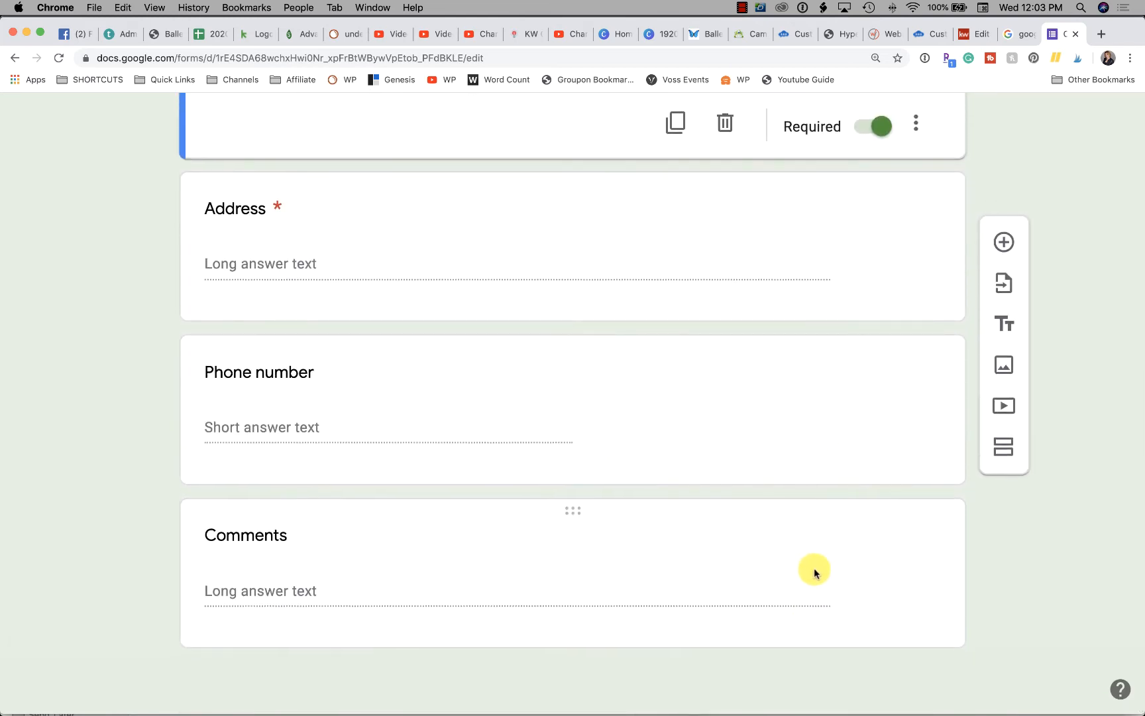
click(739, 540)
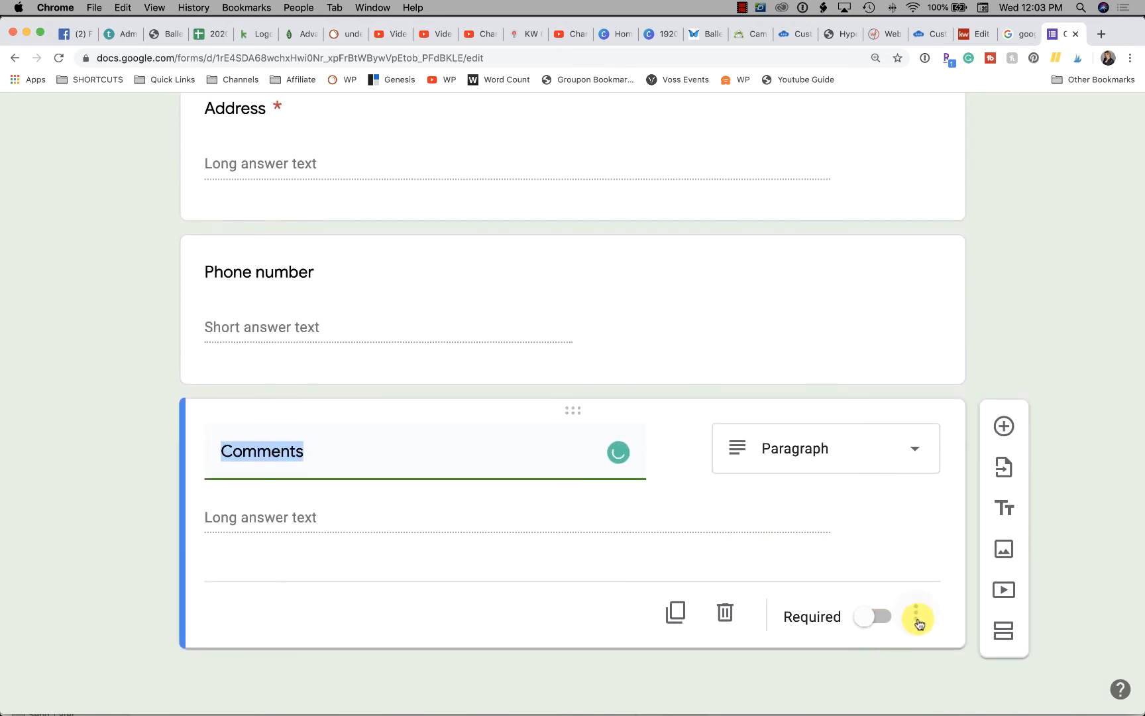
click(1005, 427)
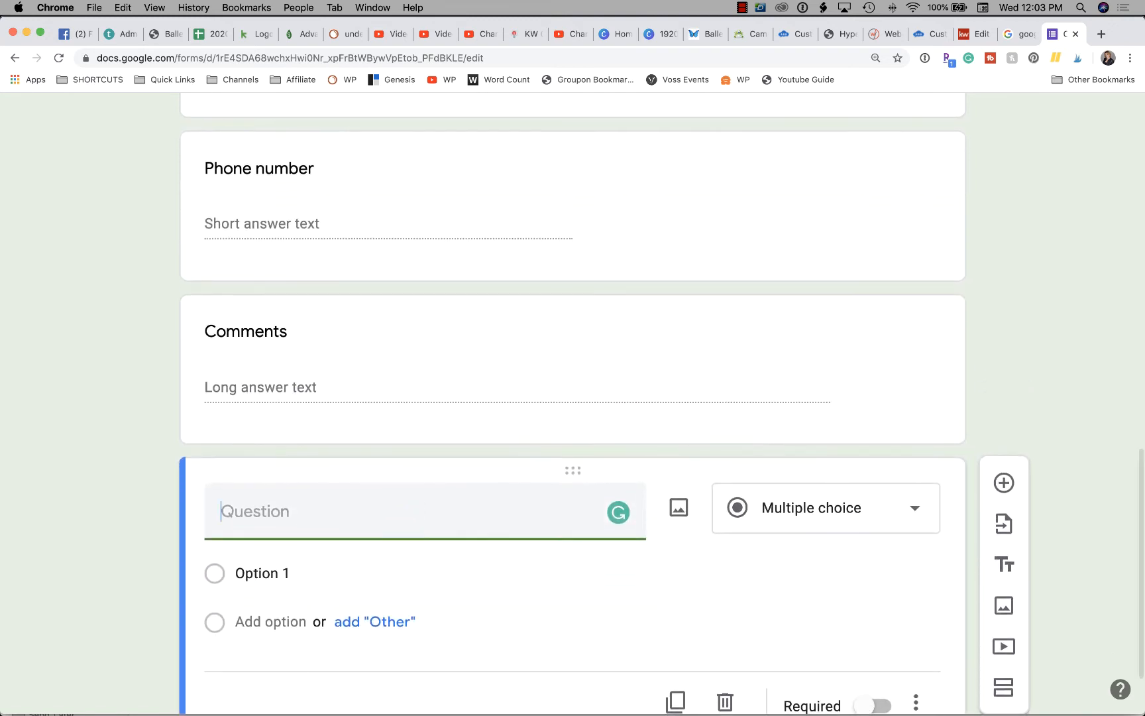
text(What is Your Birthday?)
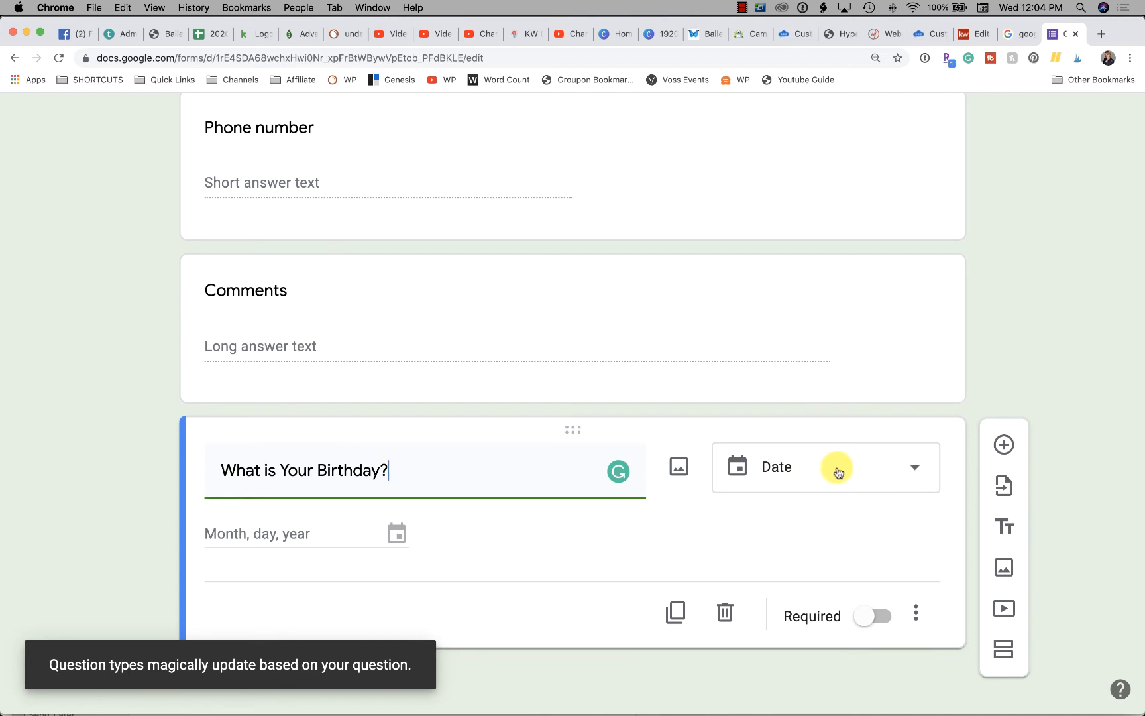
Step: Change the answer type of the birthday question to Short answer
click(288, 531)
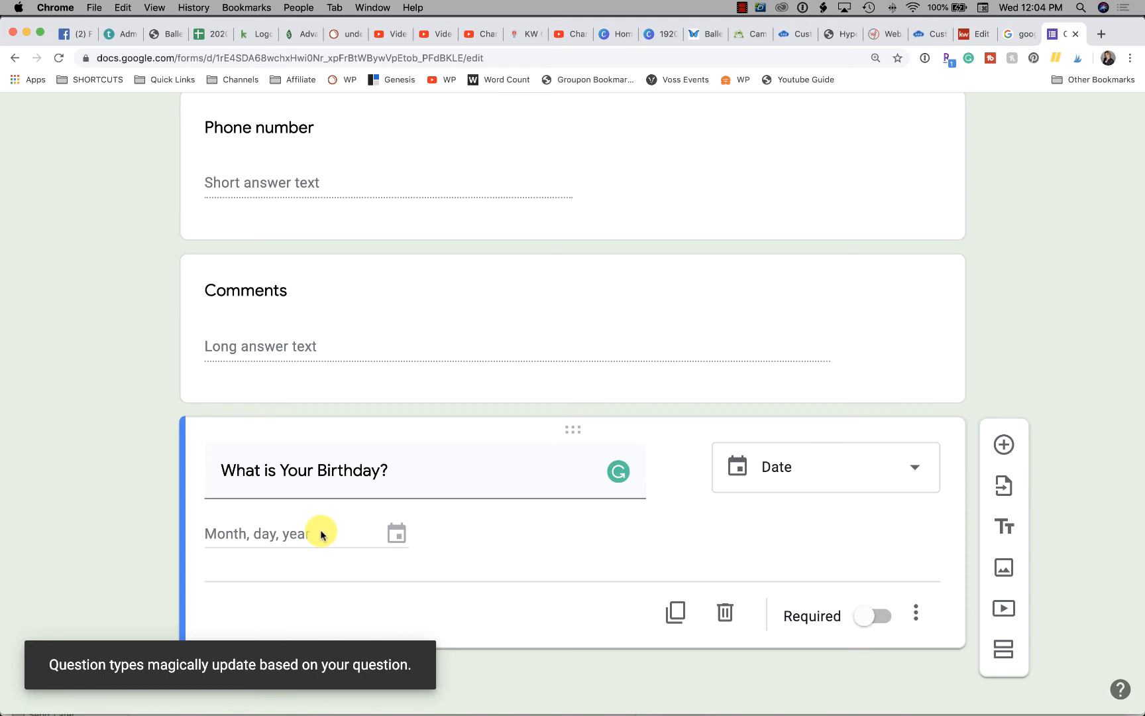
click(796, 478)
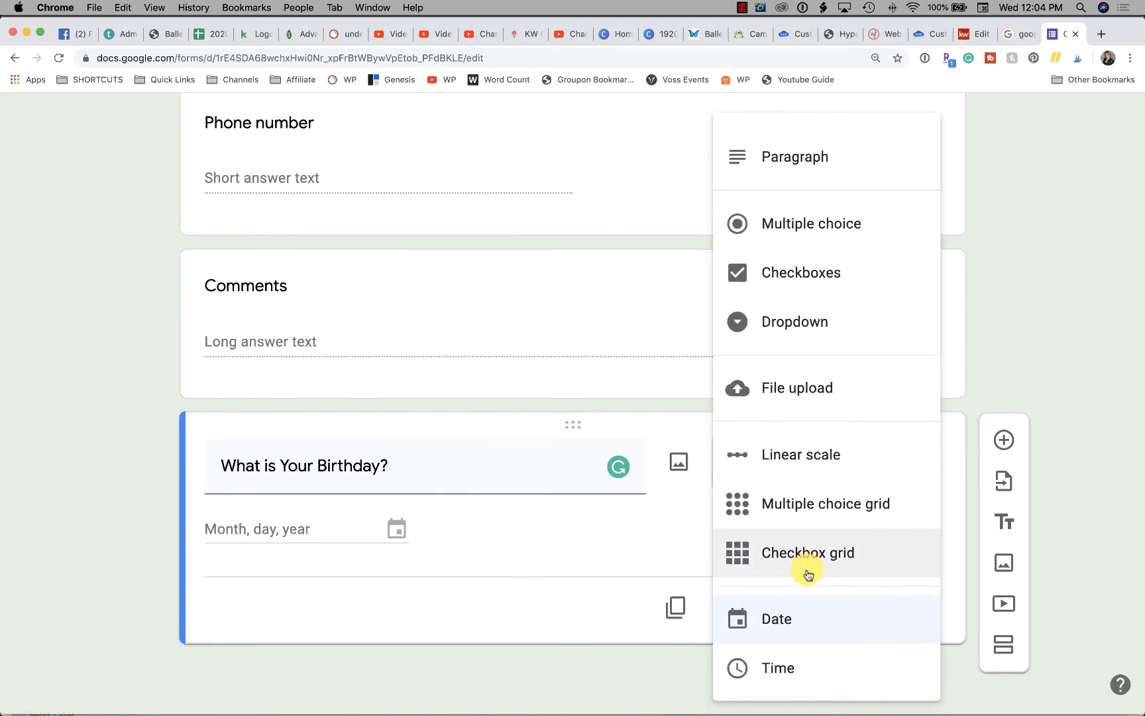
scroll(800, 610, up, 1)
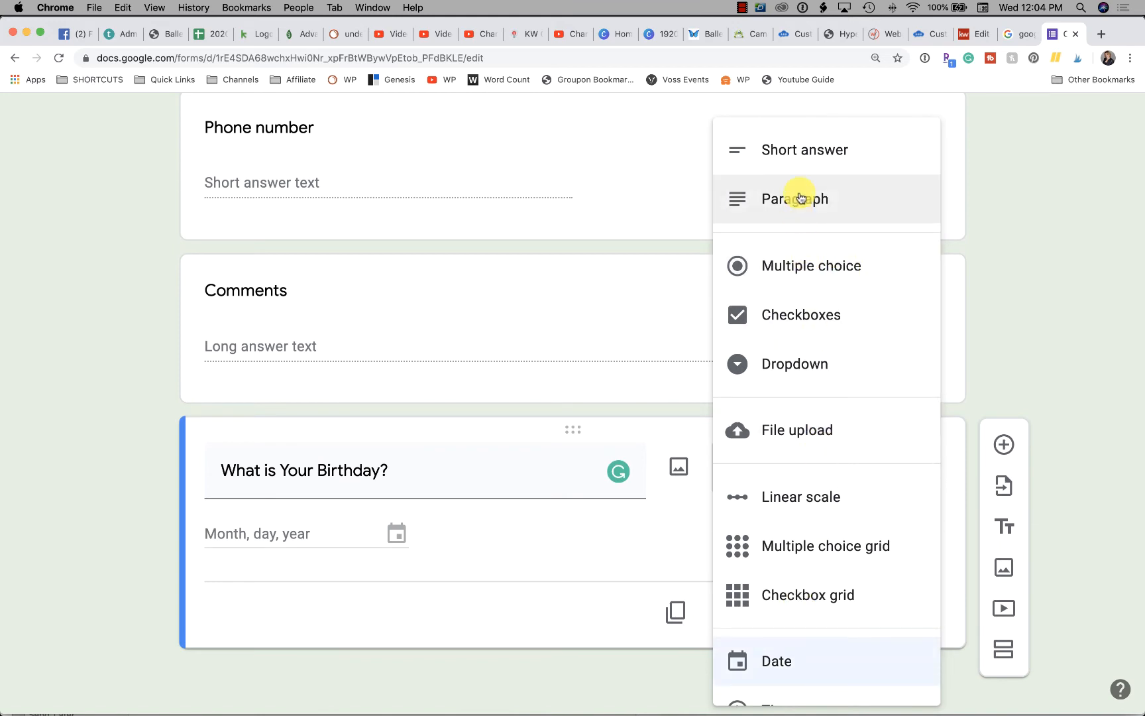
click(800, 158)
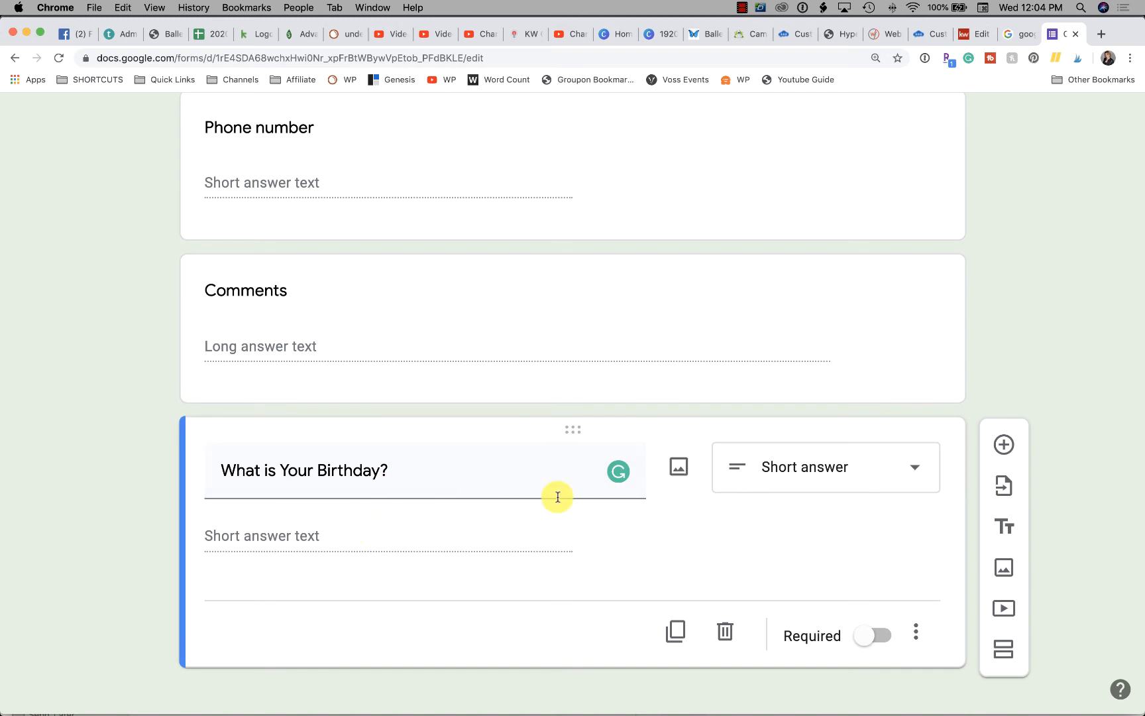
click(884, 641)
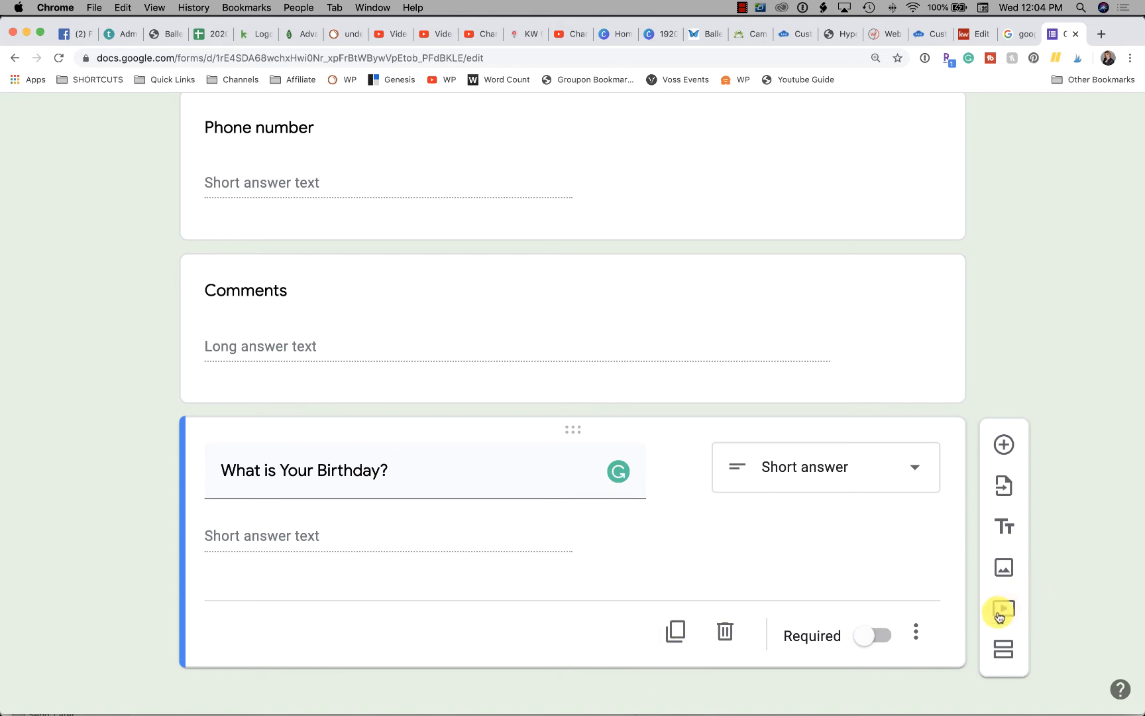
scroll(703, 332, up, 20)
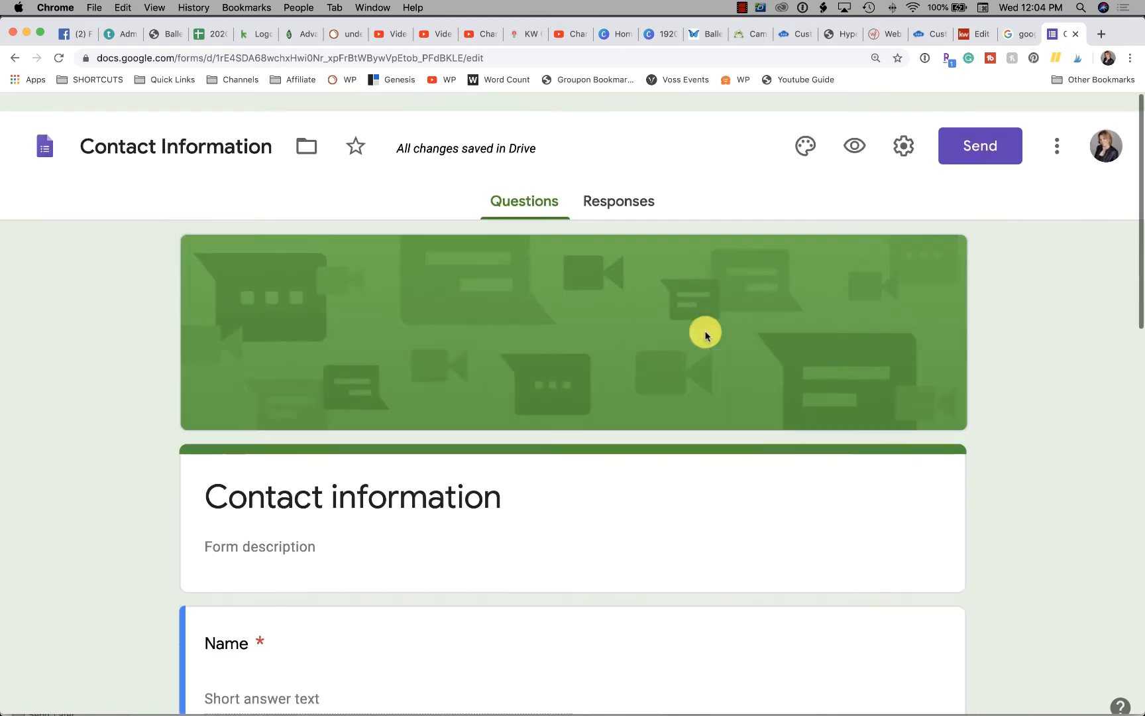
Step: Review the questions of the Contact Information form from its title through the birthday question
scroll(705, 335, down, 5)
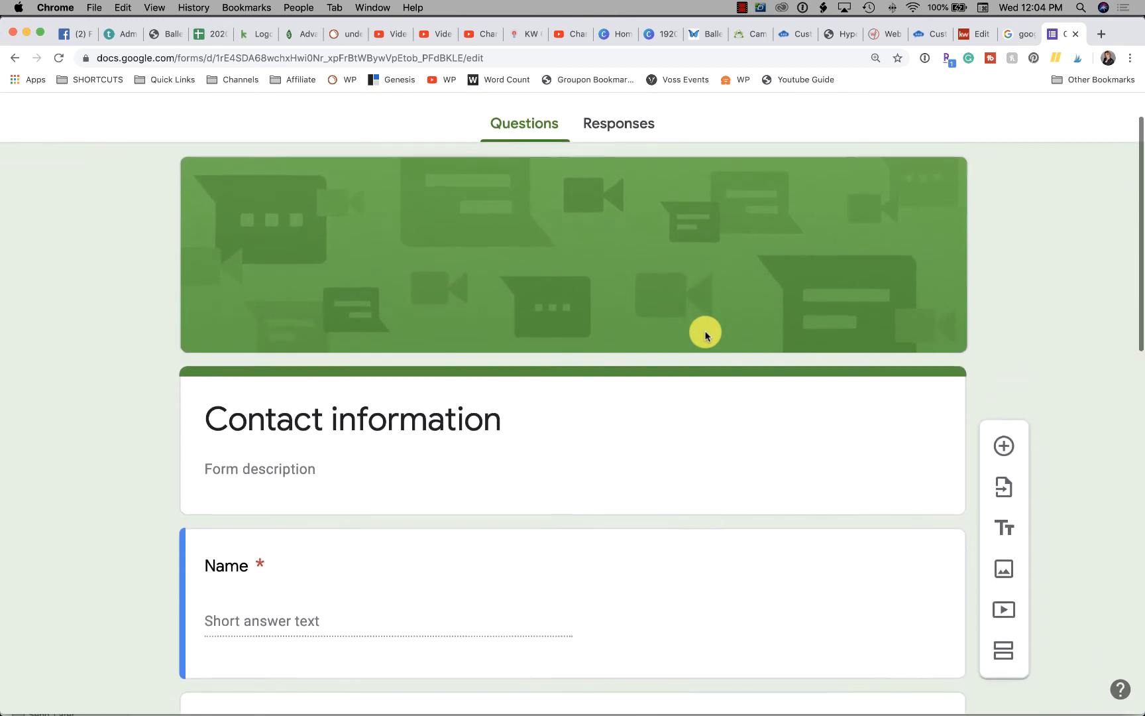
scroll(705, 335, down, 12)
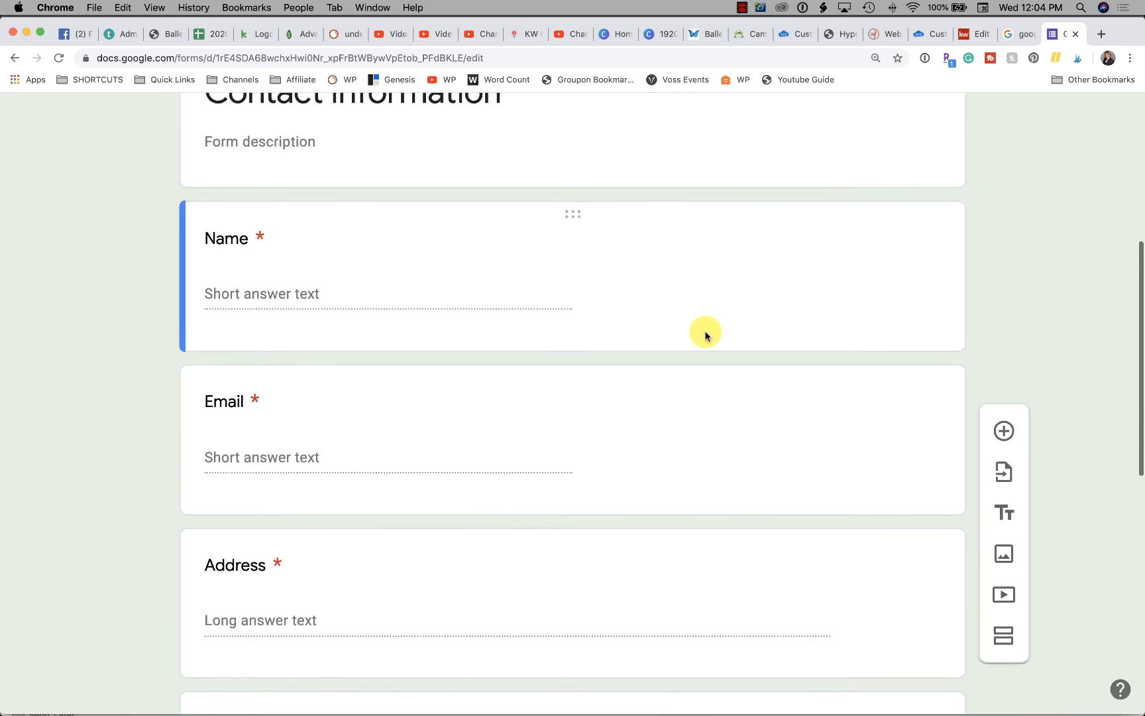
scroll(705, 335, down, 2)
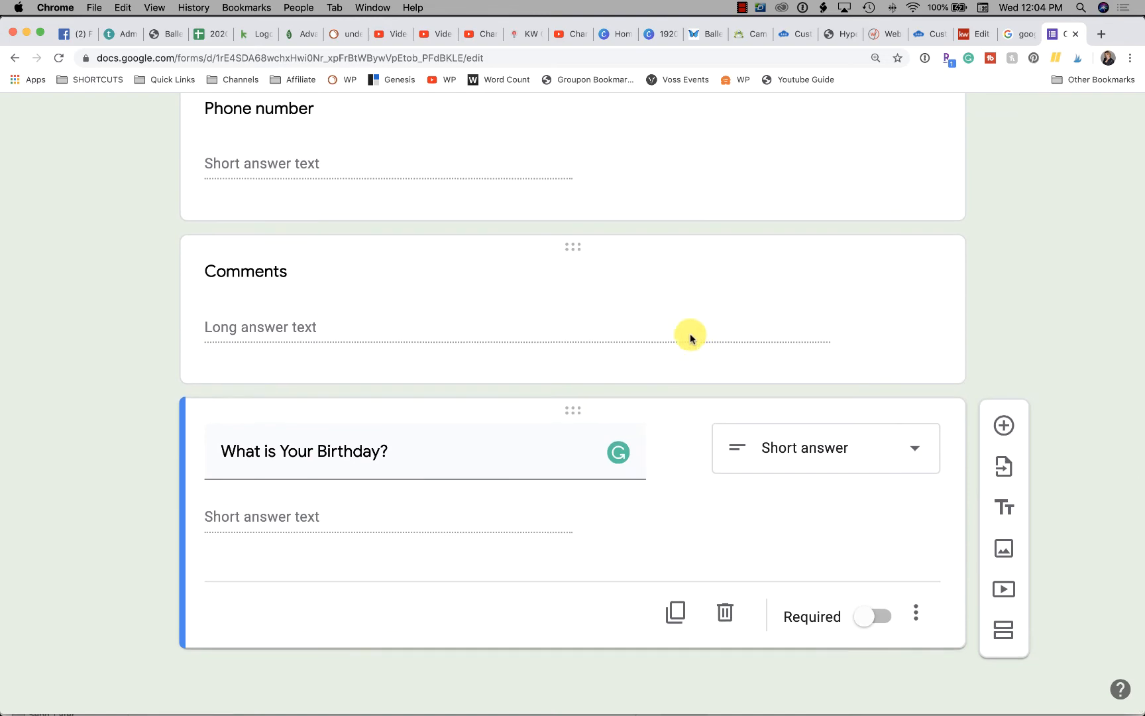
scroll(617, 388, up, 13)
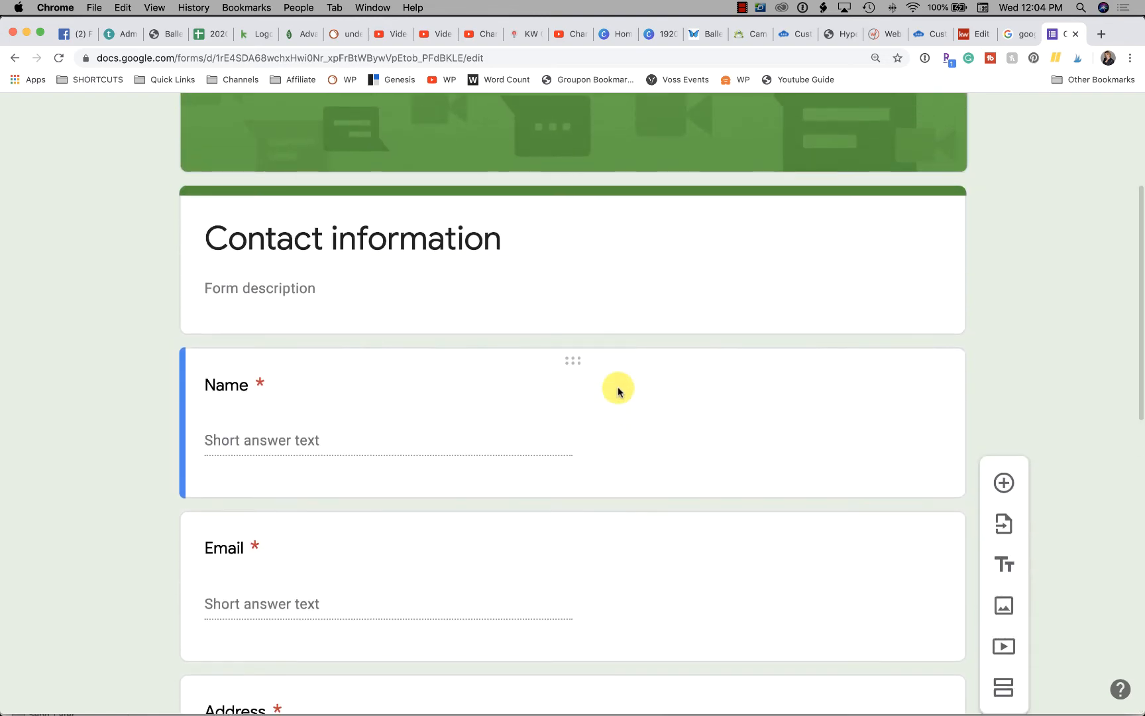
scroll(617, 390, up, 5)
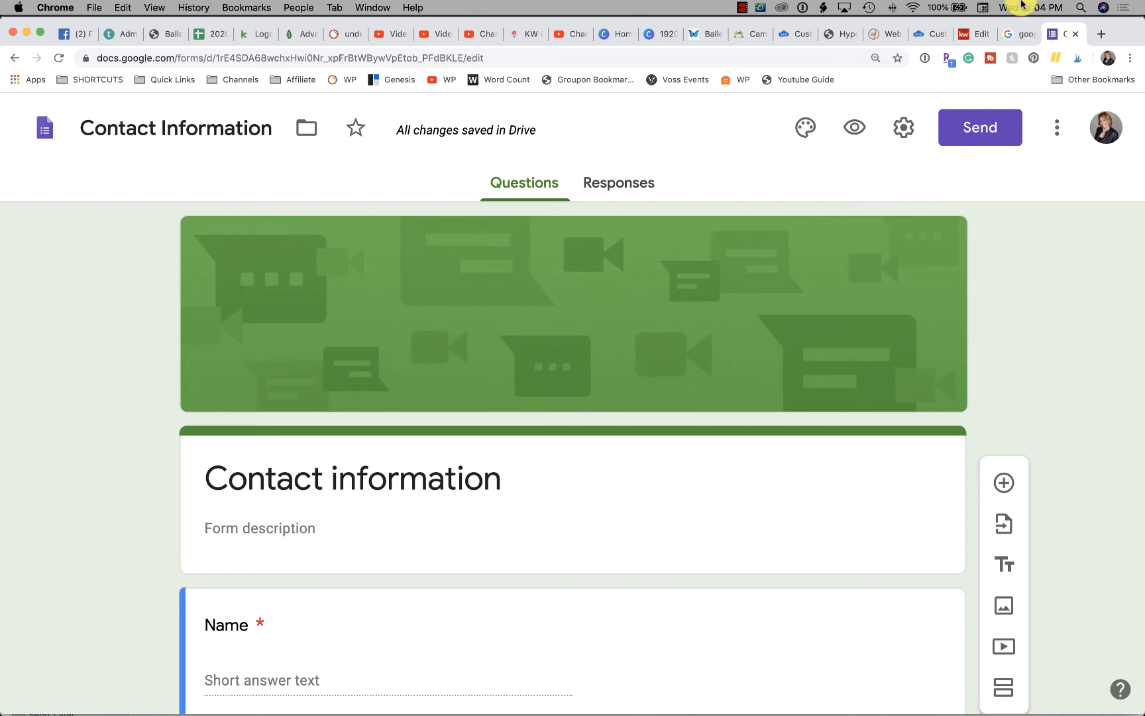
Step: Search Google for "piesync google forms" and examine the PieSync page about syncing Contacts+ and Google Lead Form Extension
click(1020, 34)
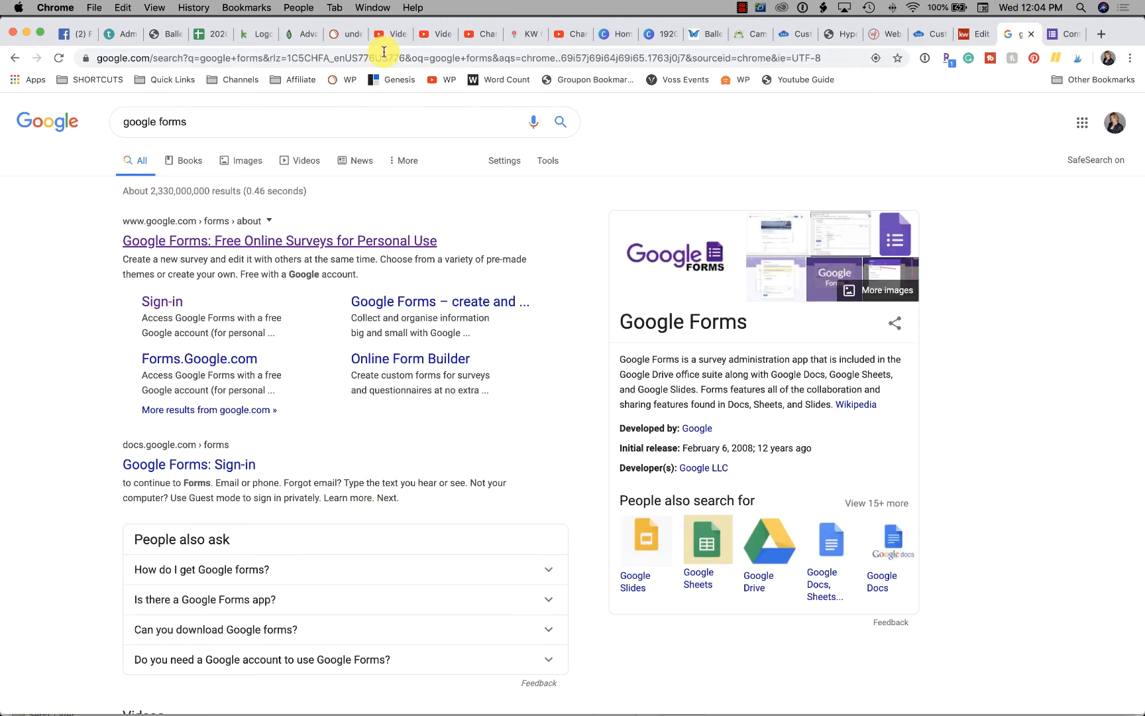
click(384, 58)
text(piesyn)
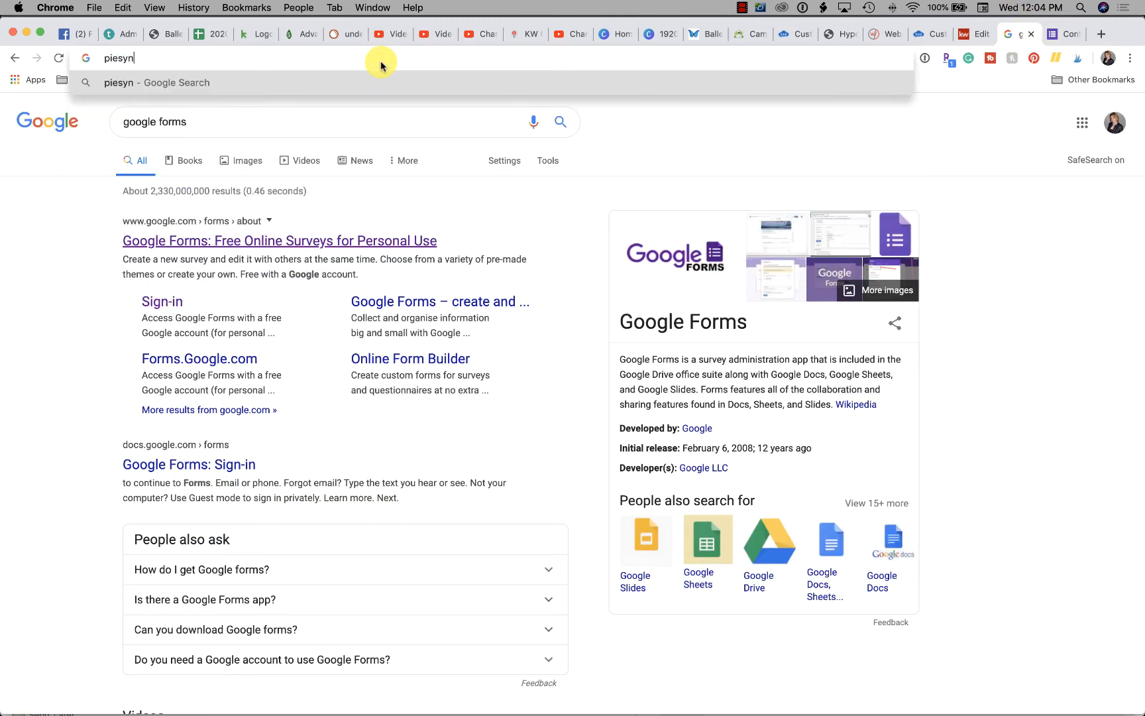
text(c google form)
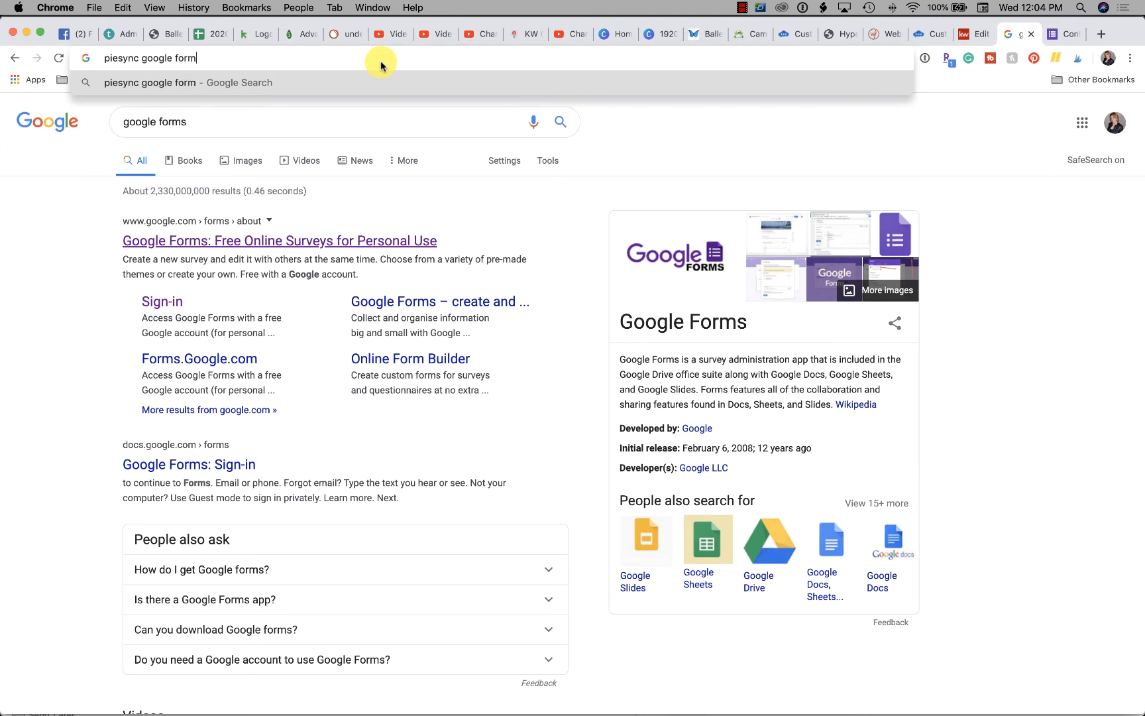
text(s)
key(Return)
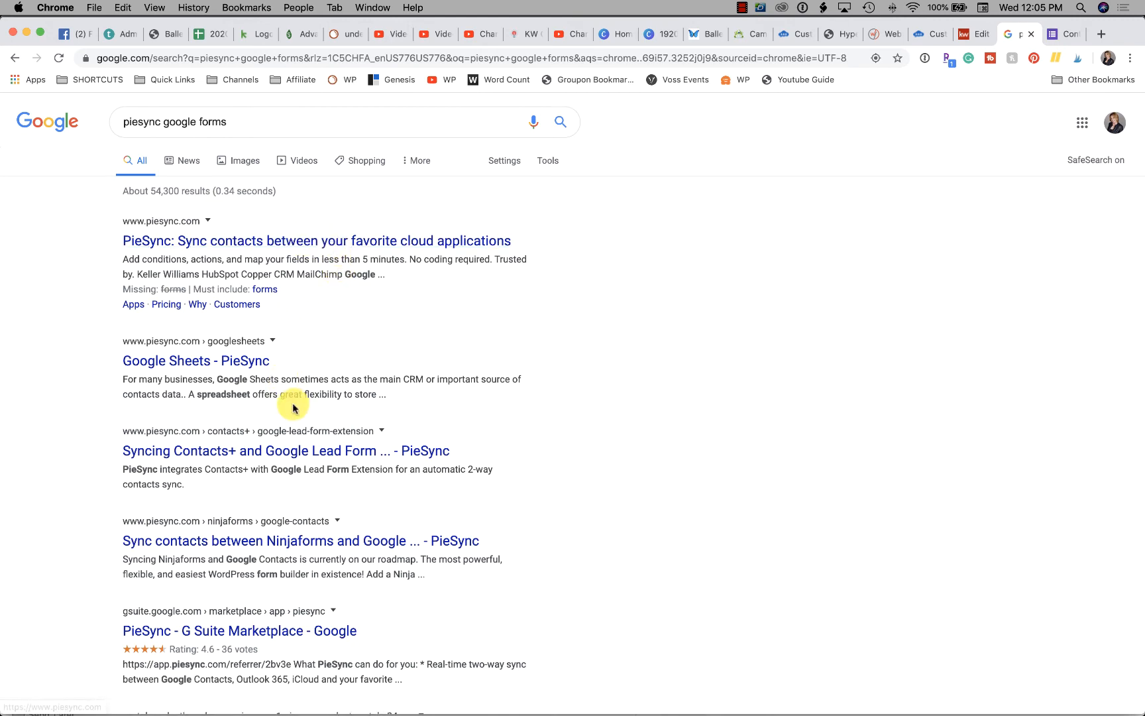
click(281, 452)
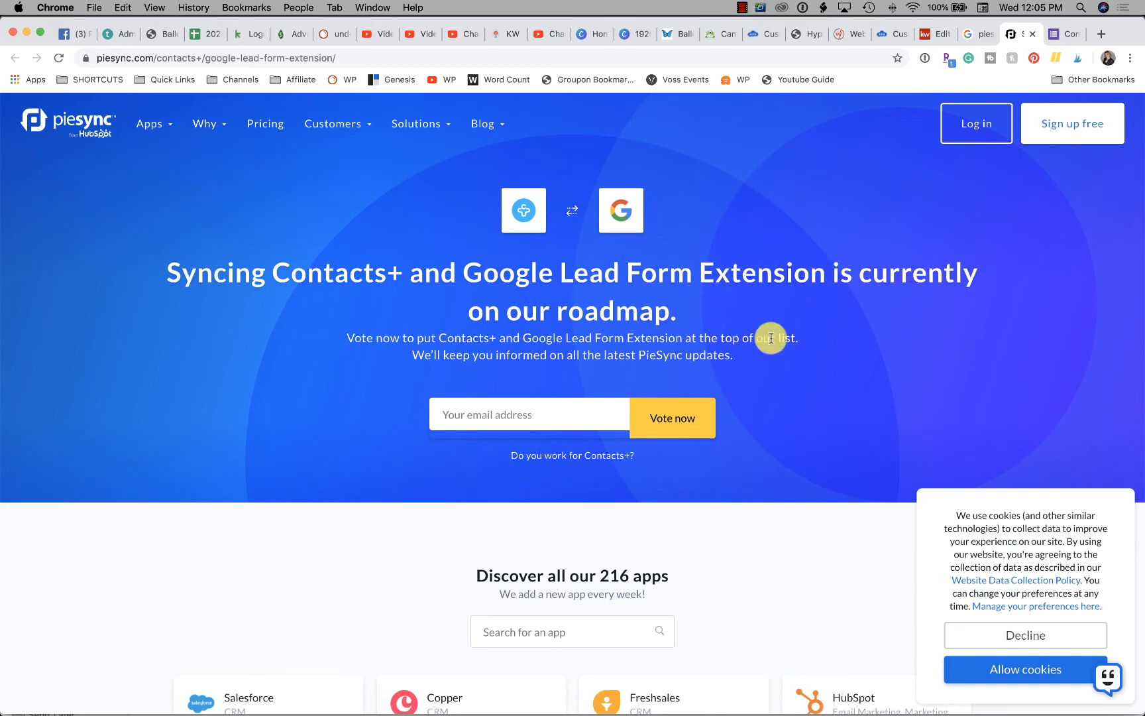
scroll(770, 339, down, 3)
scroll(770, 339, down, 5)
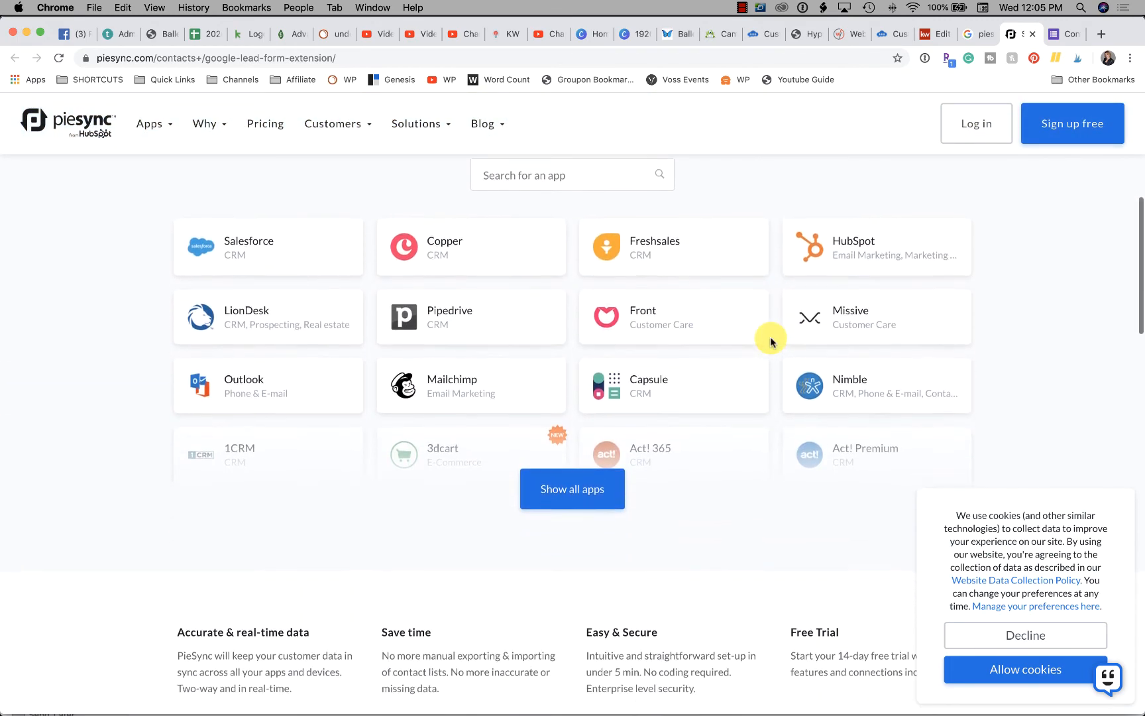
Step: Close the PieSync page and its search results, and look over the Contact Information form's questions again
click(1032, 34)
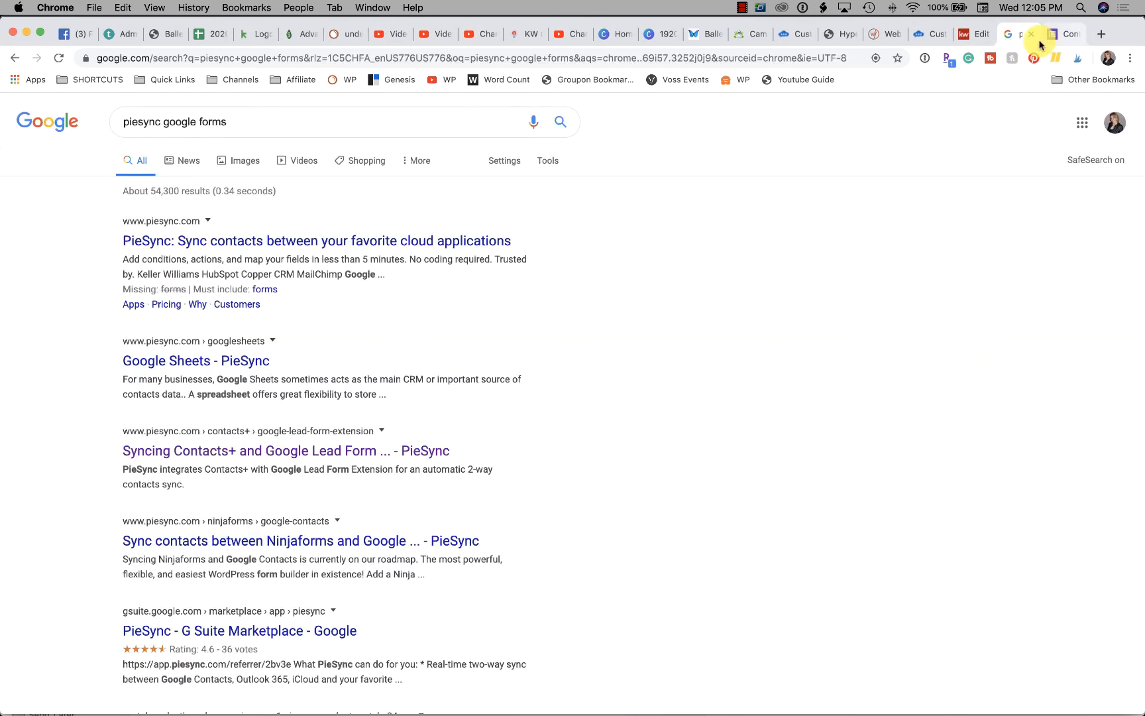
click(1033, 34)
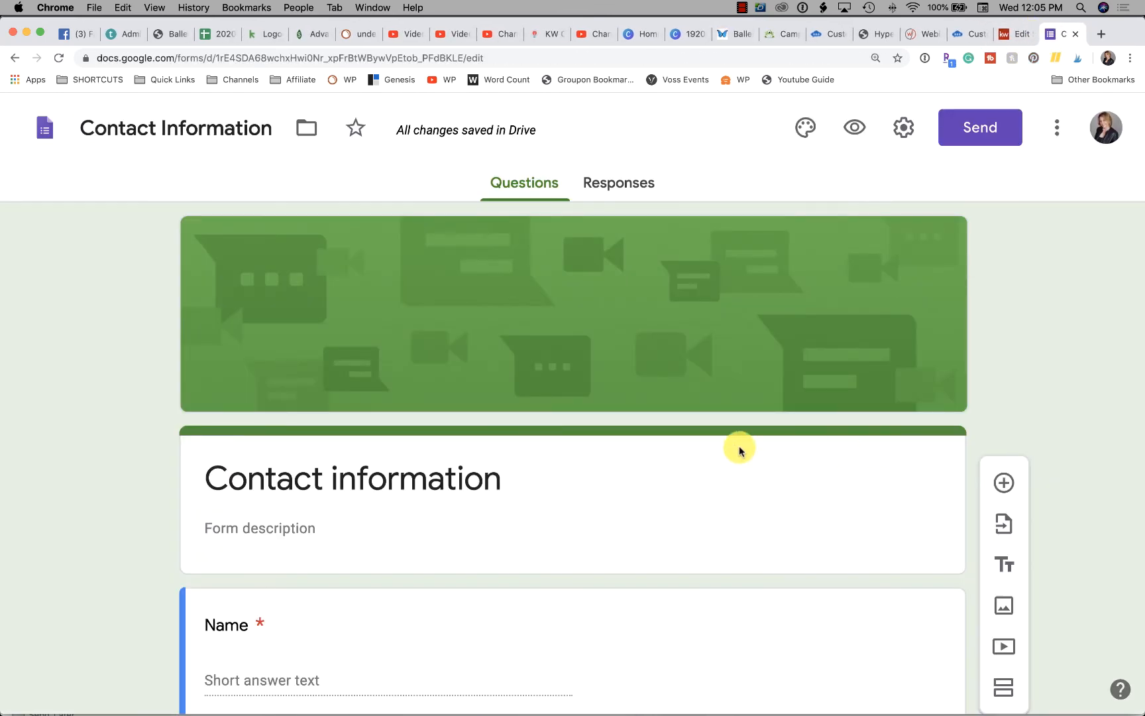
scroll(740, 448, down, 1)
scroll(740, 447, down, 15)
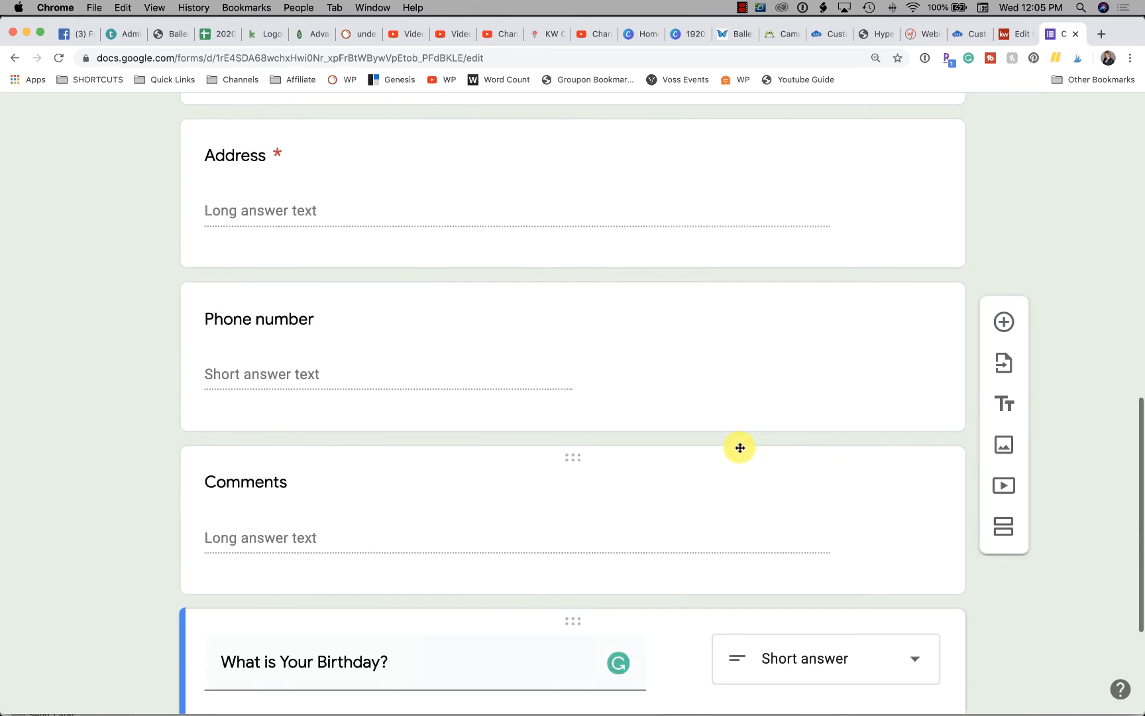
scroll(740, 448, up, 15)
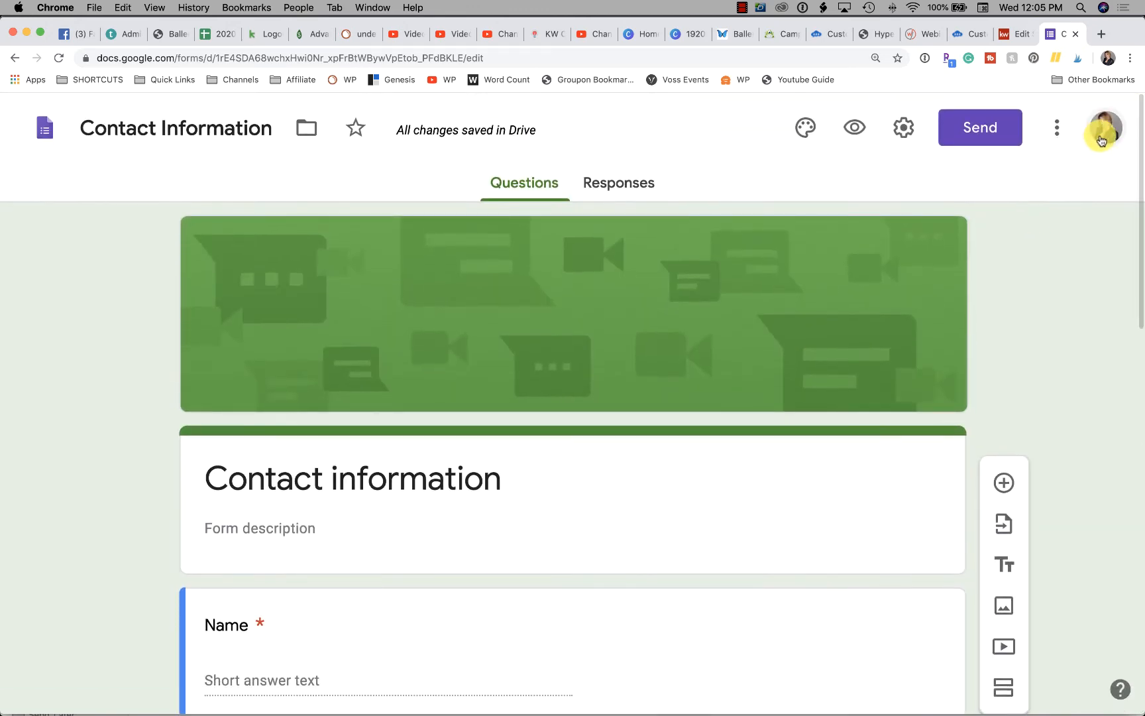
Step: Search Google for "zapier google forms" in a new browser tab
click(1102, 34)
text(zap)
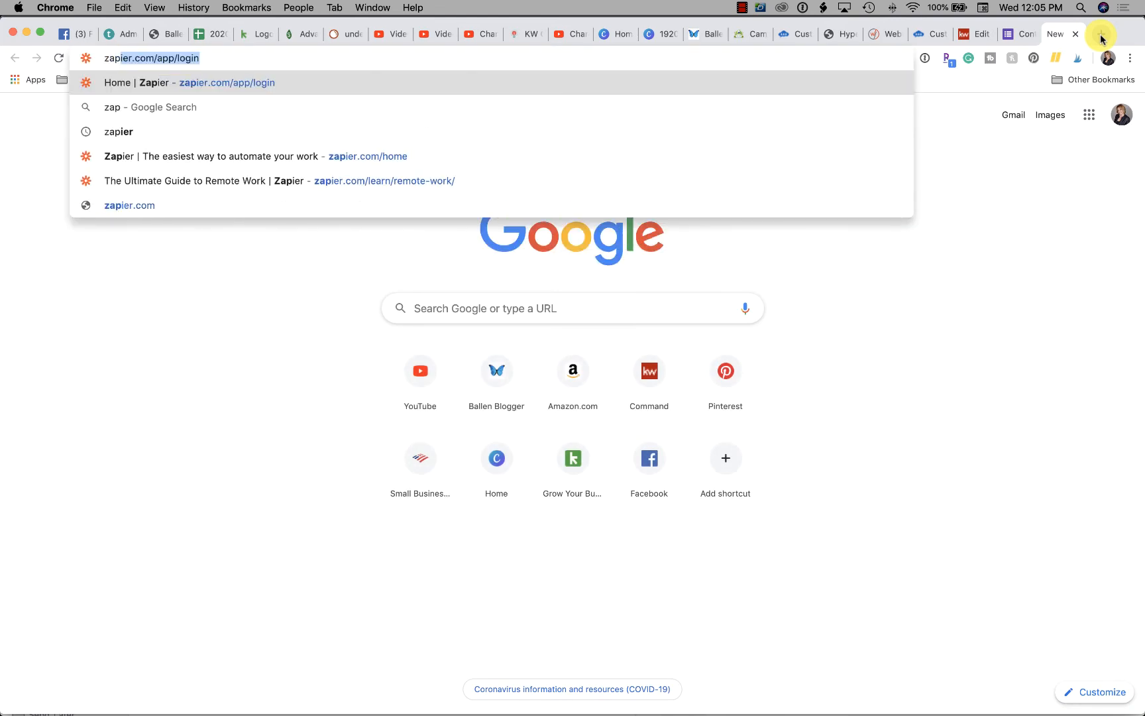
key(Return)
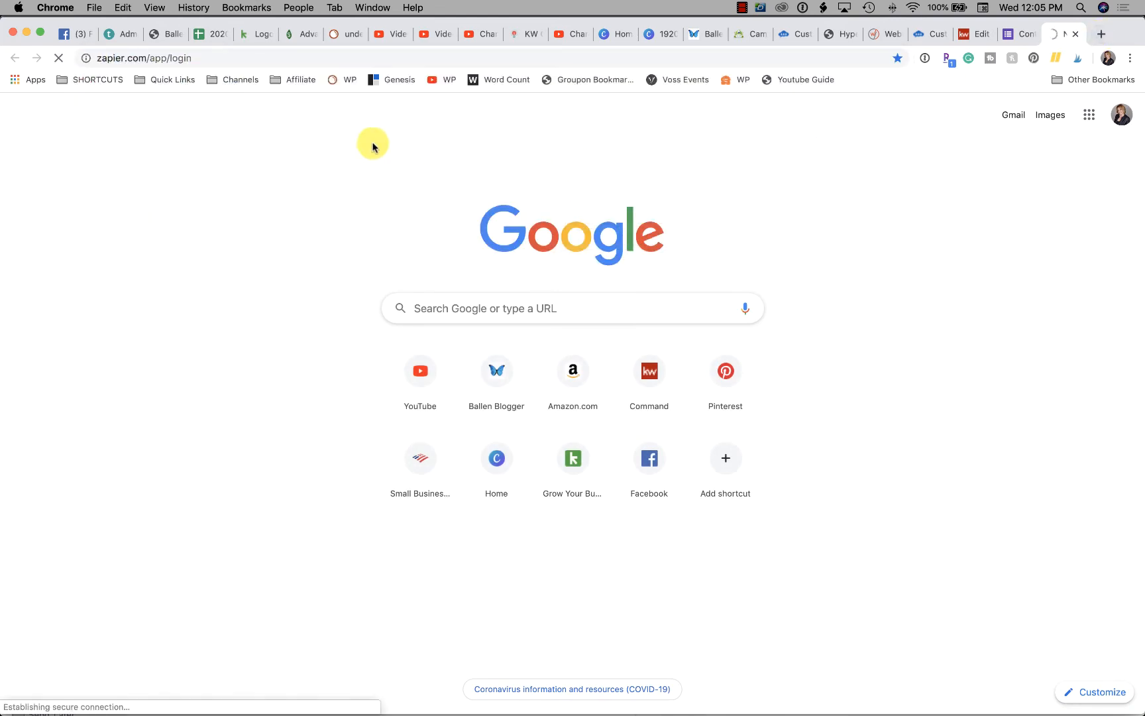
click(260, 61)
text(zapieer go)
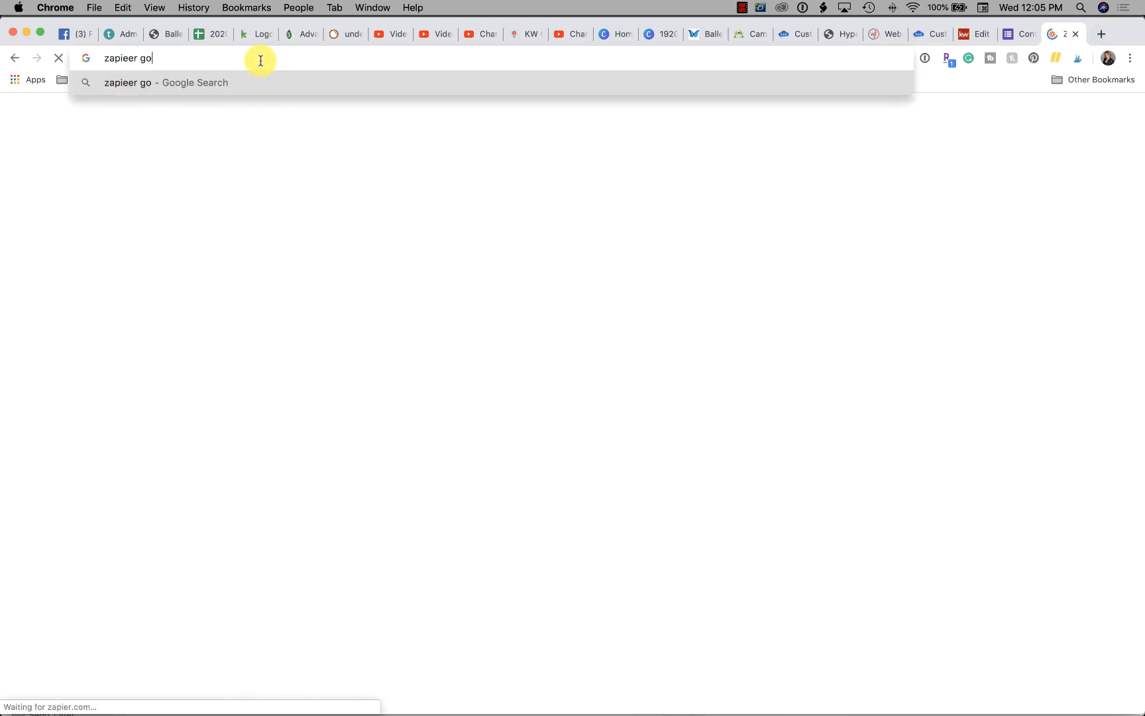
text(ogogle)
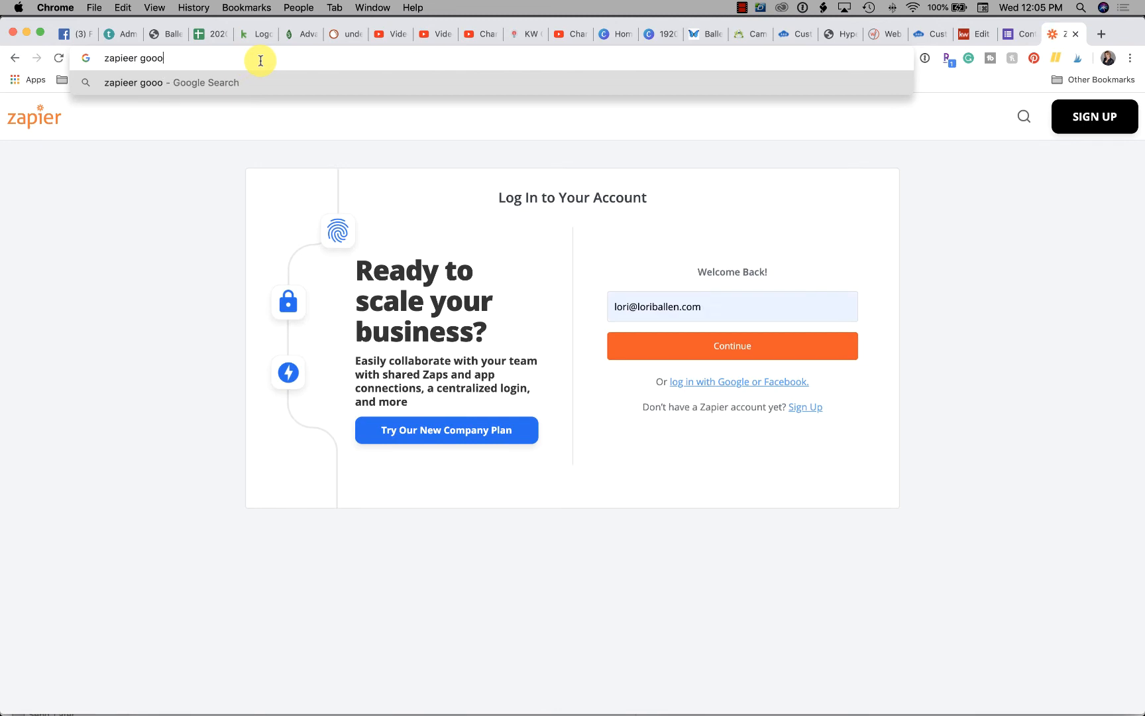
key(BackSpace)
key(BackSpace)
text(r go)
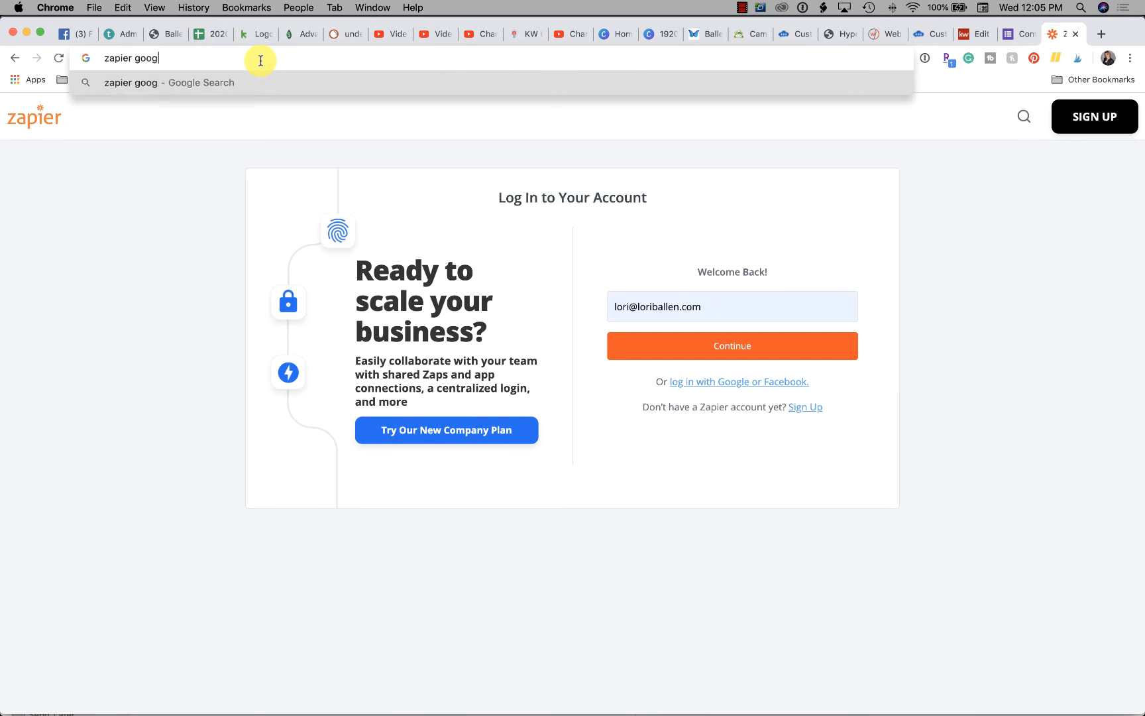
key(Return)
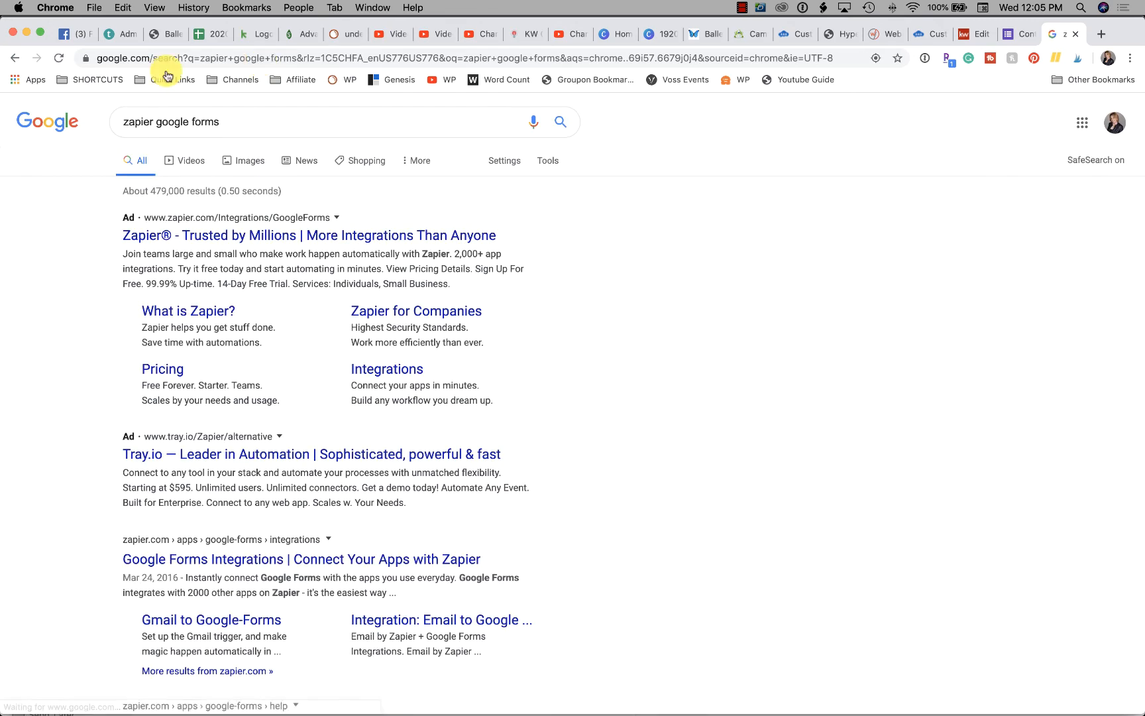
Step: Open Zapier's Google Forms Integrations page from the results and examine its triggers and connectable apps
scroll(286, 337, down, 3)
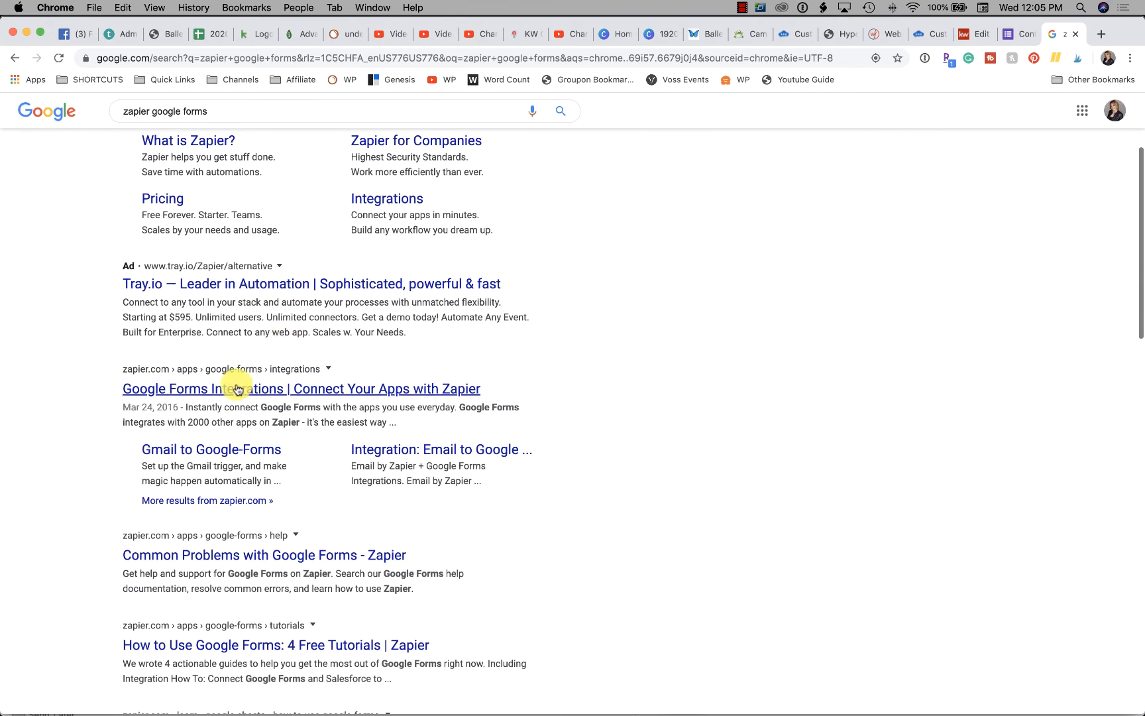
scroll(238, 384, down, 2)
scroll(232, 386, up, 1)
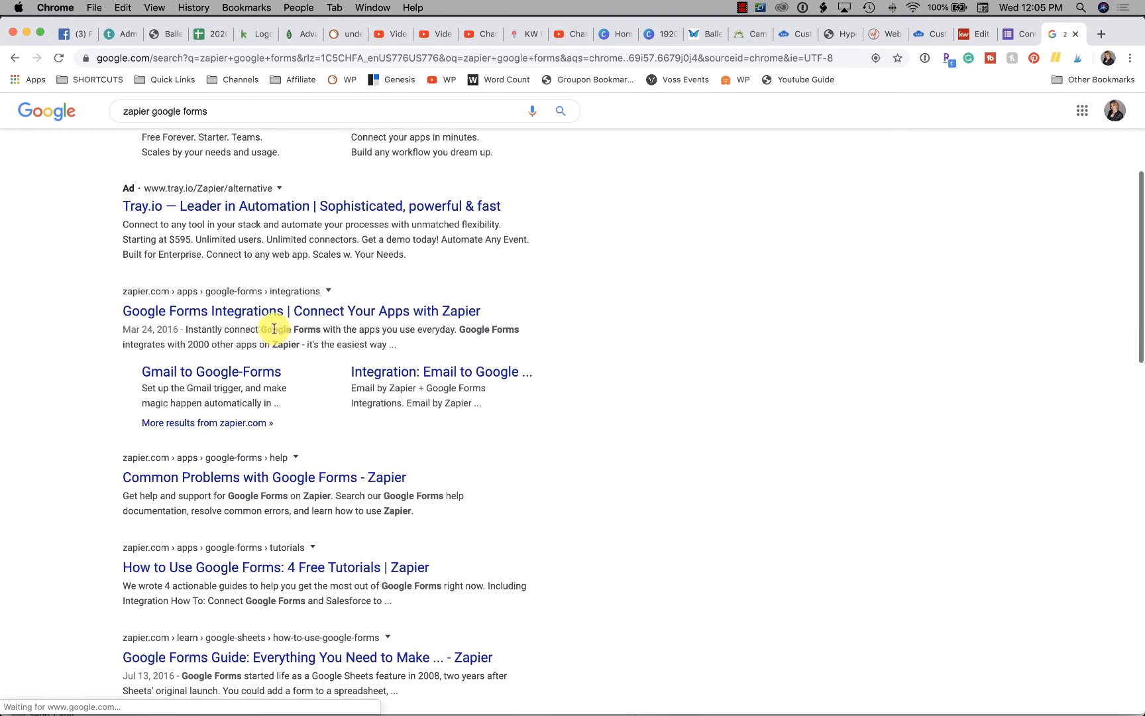
click(324, 310)
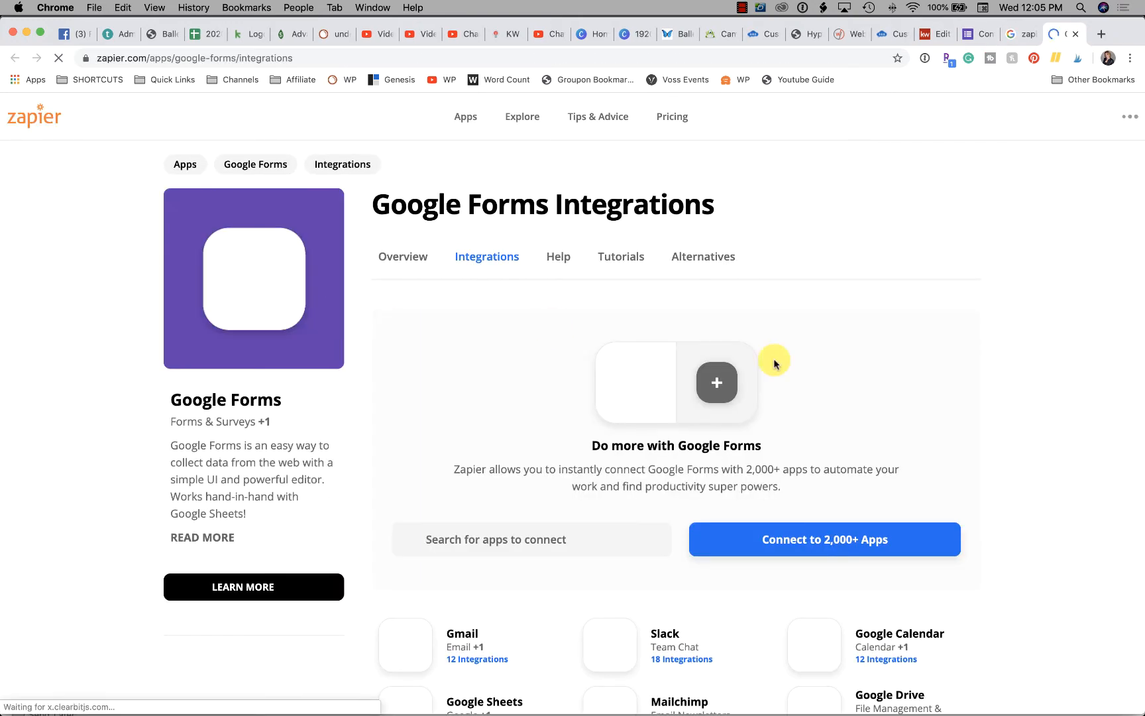
scroll(822, 464, down, 2)
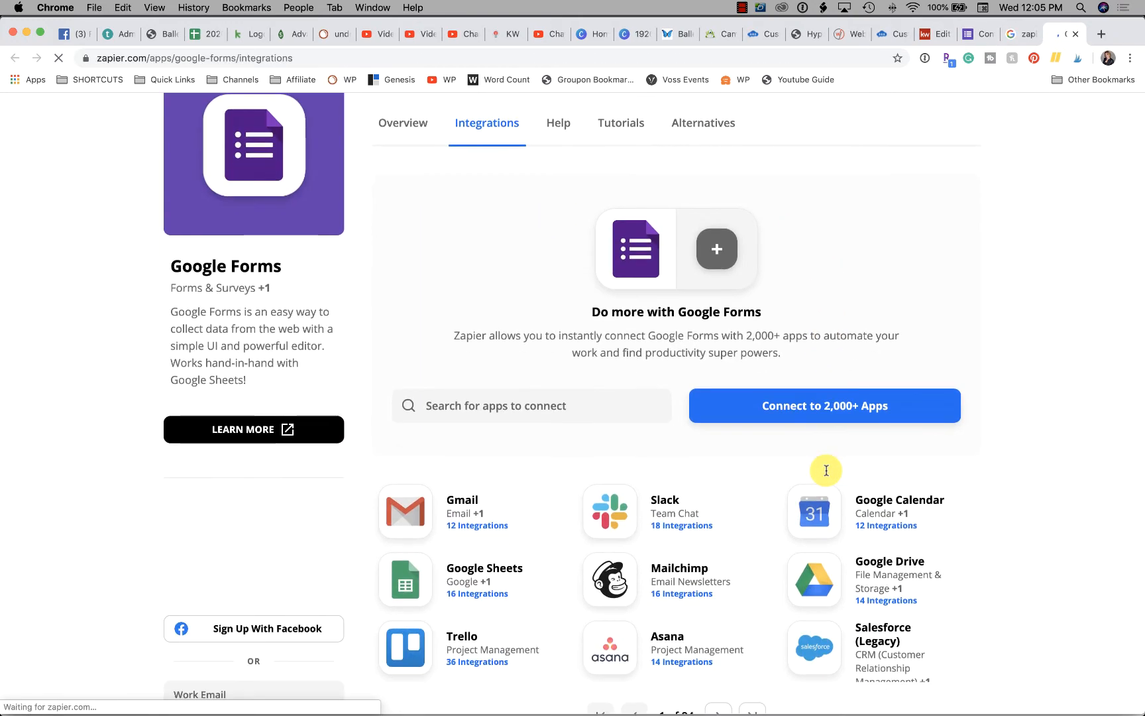
scroll(826, 474, down, 5)
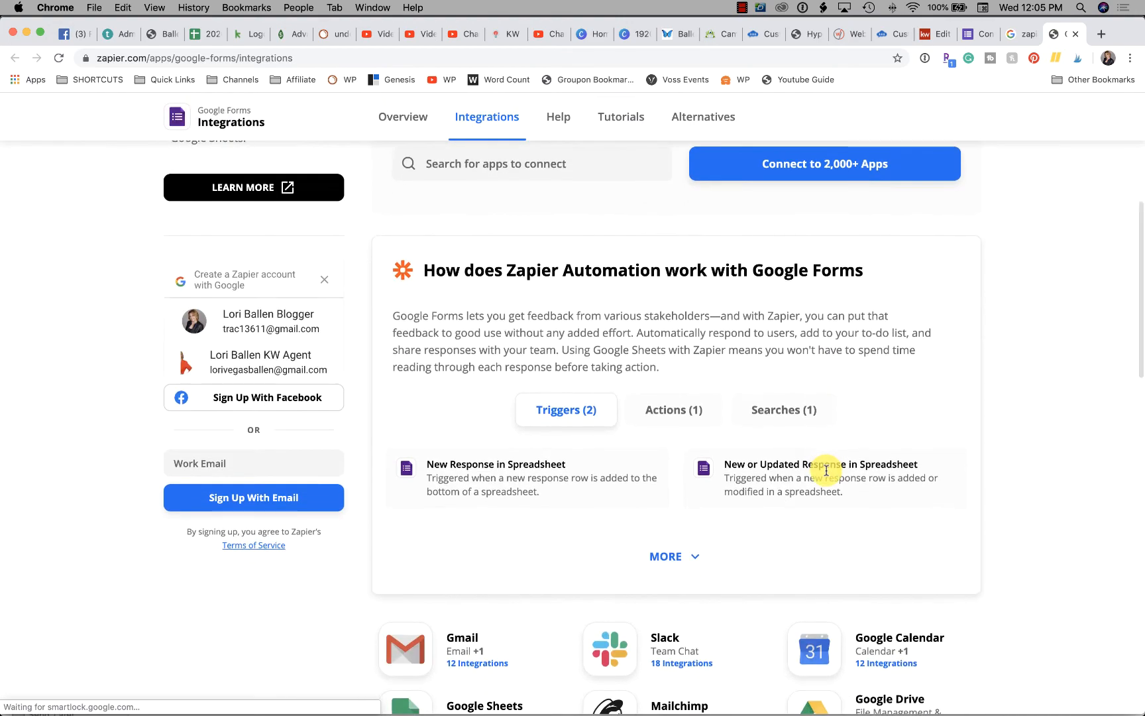
scroll(826, 473, down, 3)
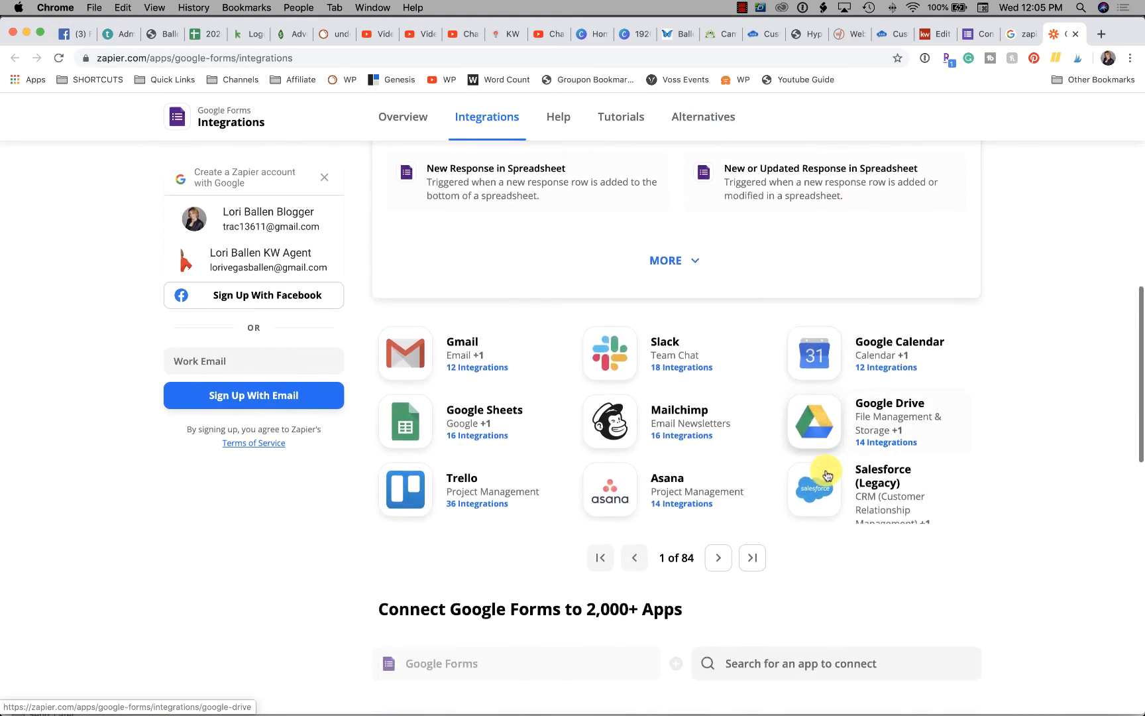
scroll(826, 473, up, 10)
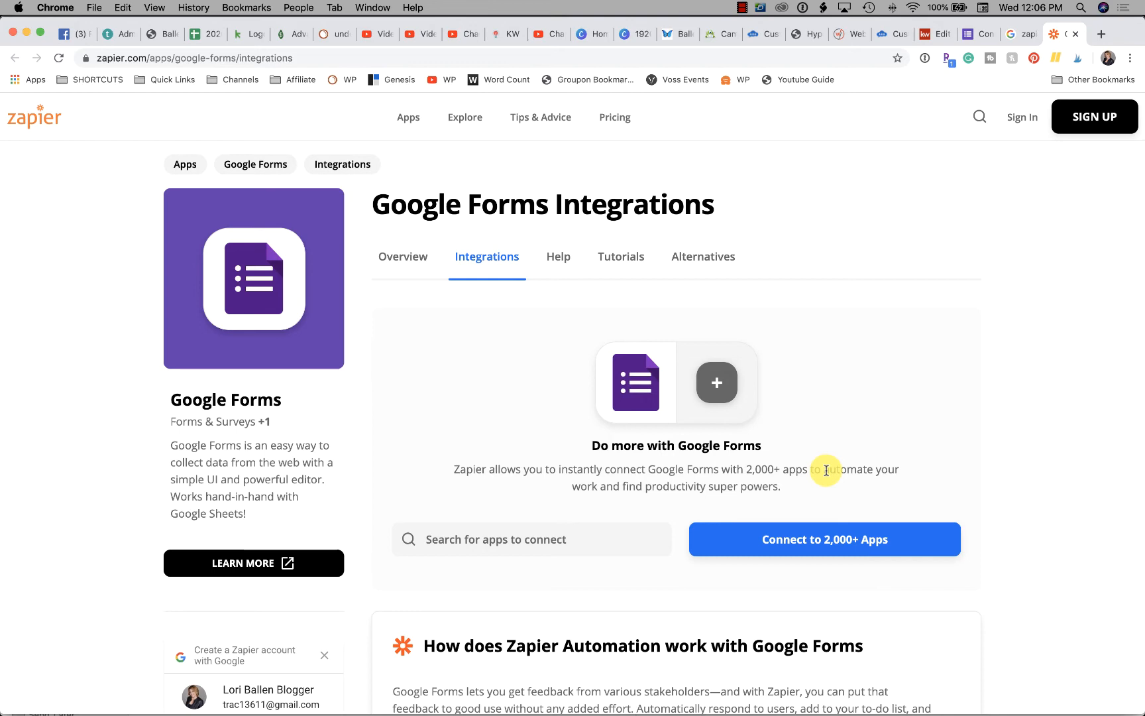
scroll(826, 470, down, 10)
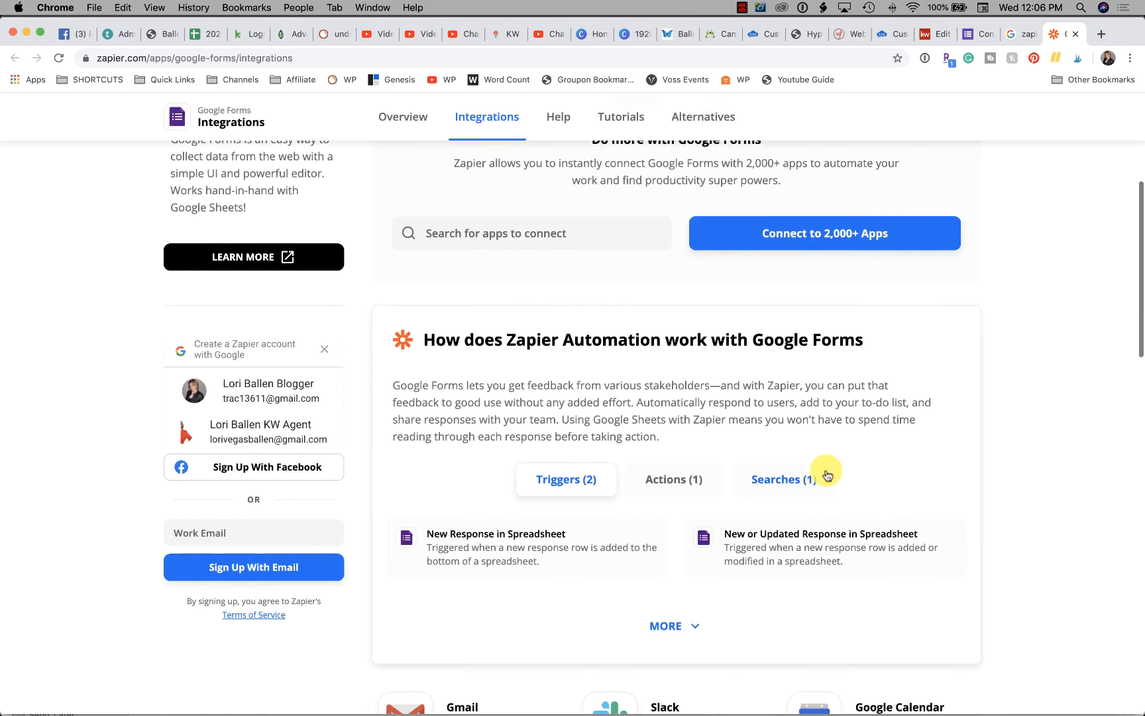
scroll(825, 470, up, 10)
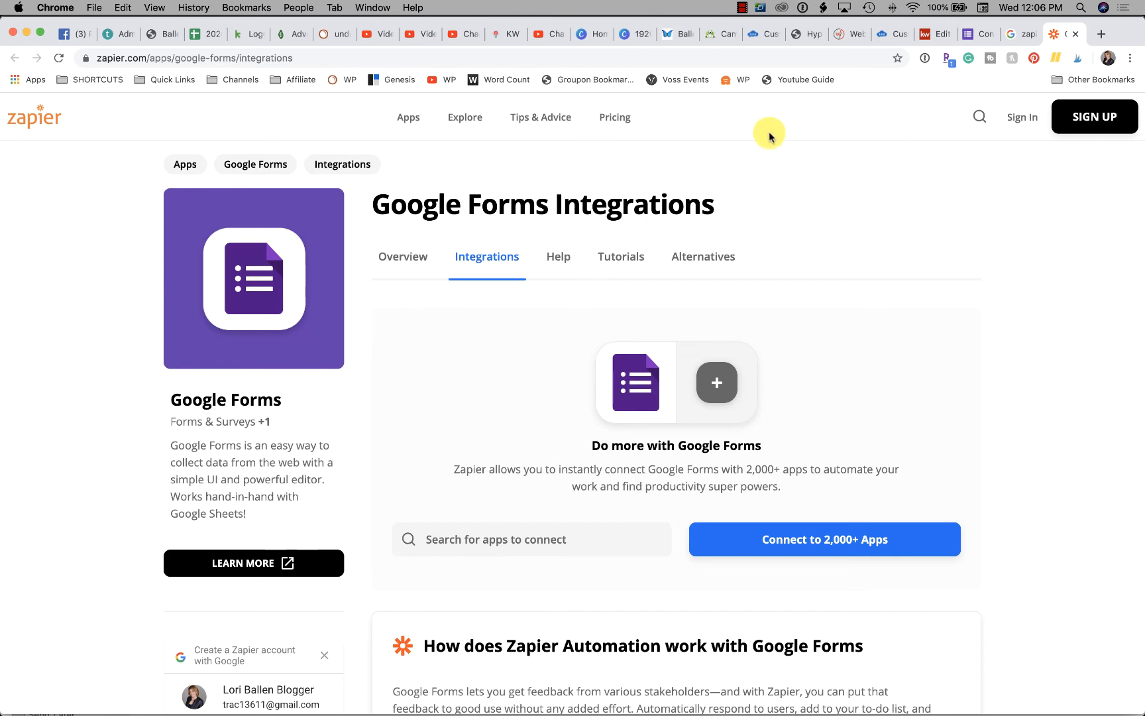
Step: Return to the SmartPlan email in KW Command and deselect the words "THIS LINK" in its body
click(927, 37)
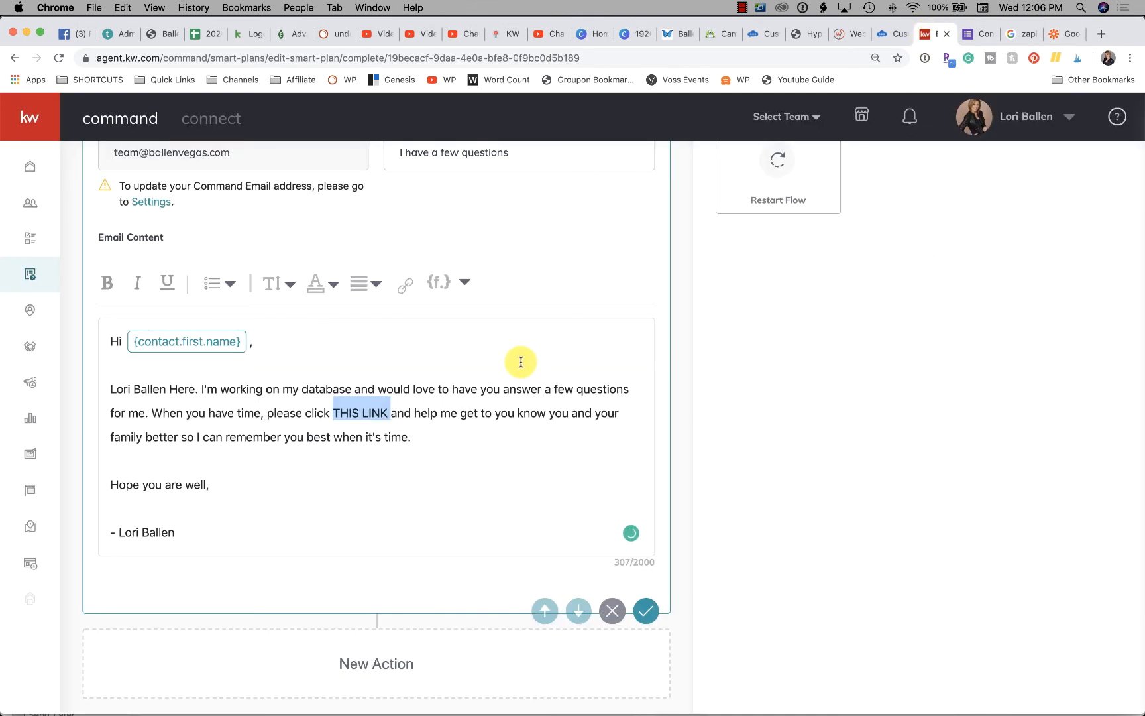
scroll(521, 362, down, 1)
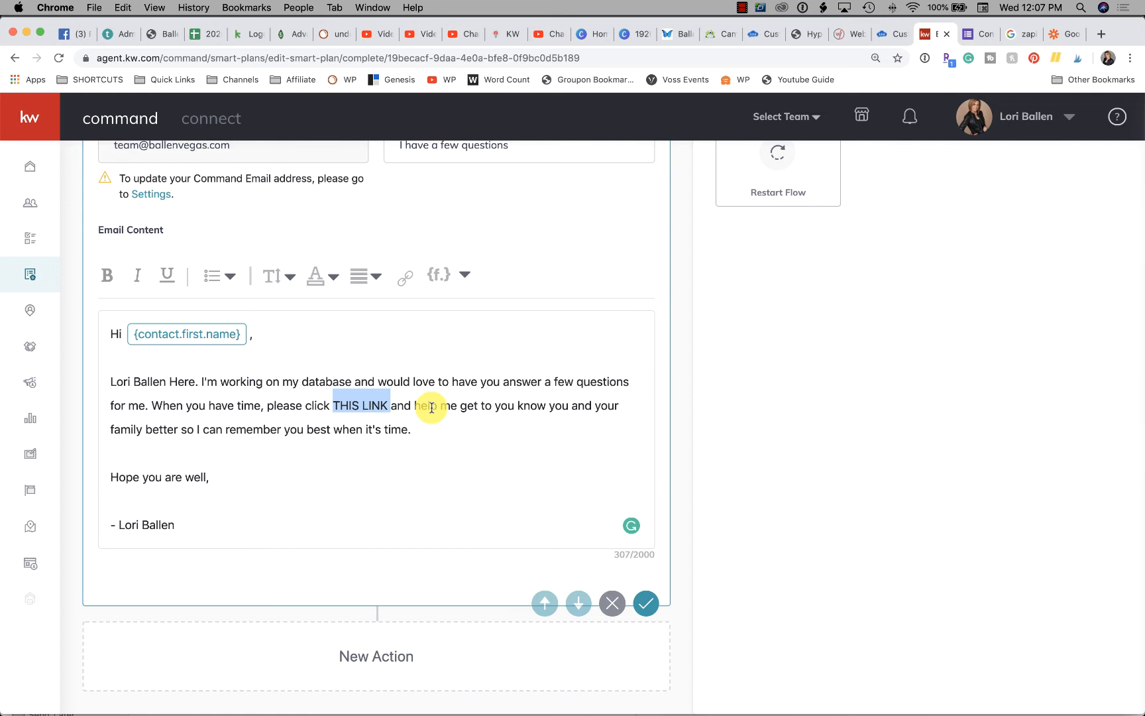
click(344, 429)
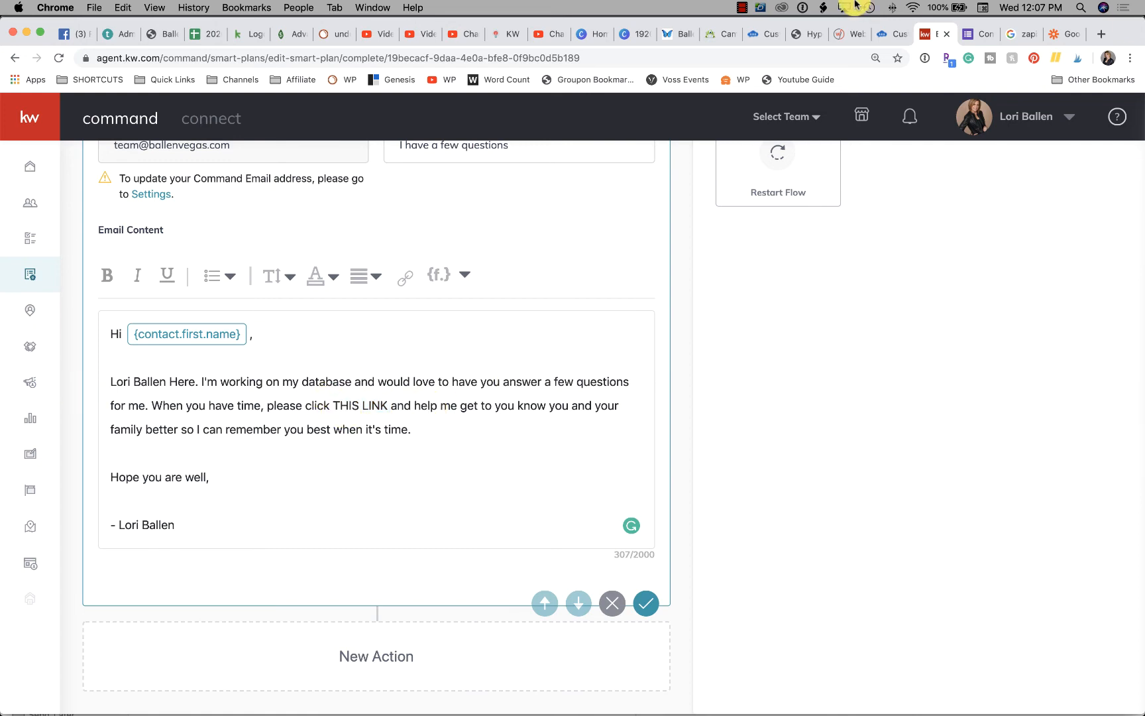
Step: Go to the Contact Information form, look over its additional options, and copy the form's editing web address
click(979, 33)
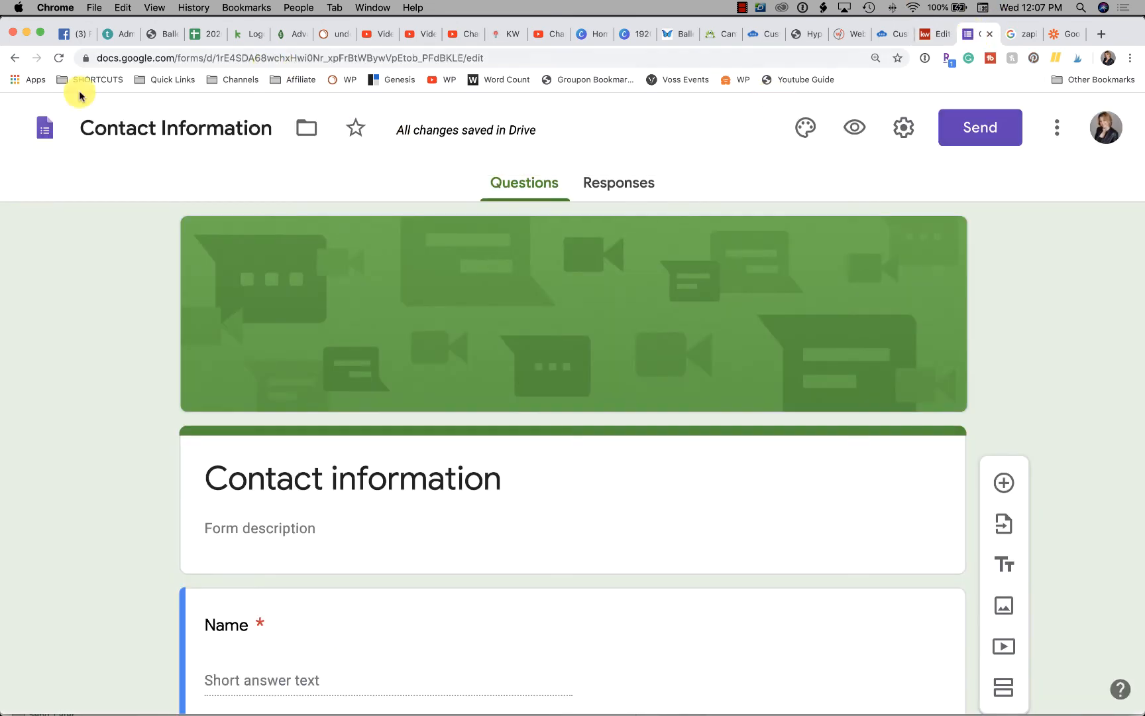
click(1056, 133)
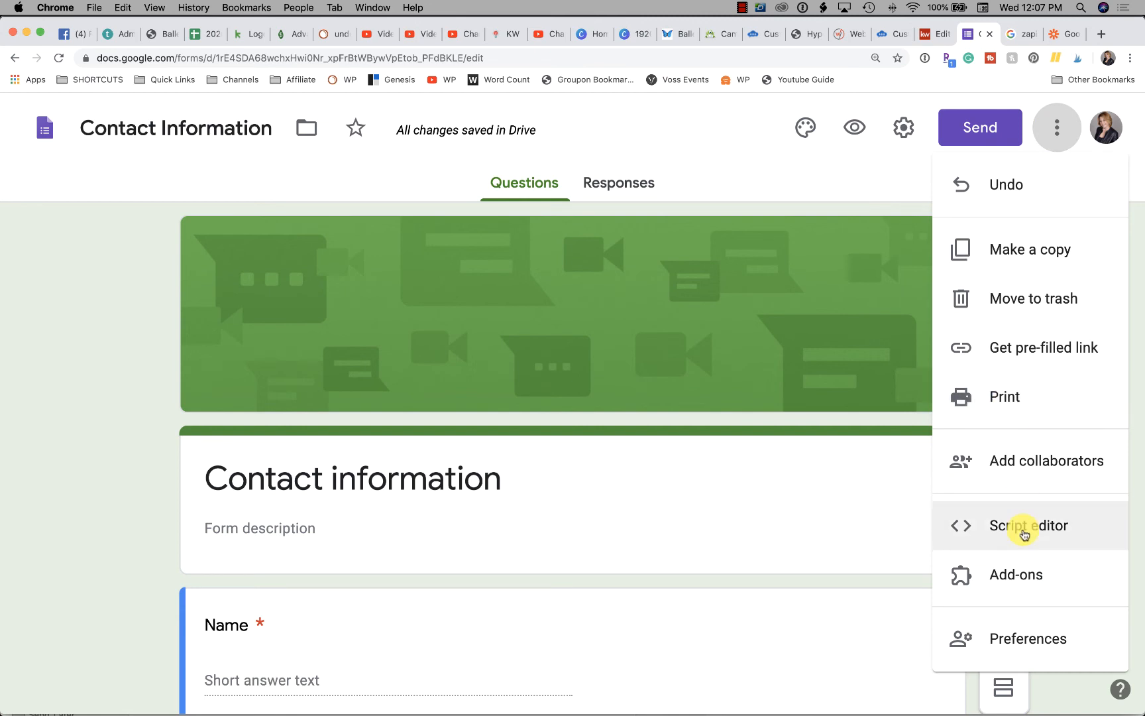
scroll(1019, 529, down, 3)
scroll(838, 218, up, 3)
click(783, 164)
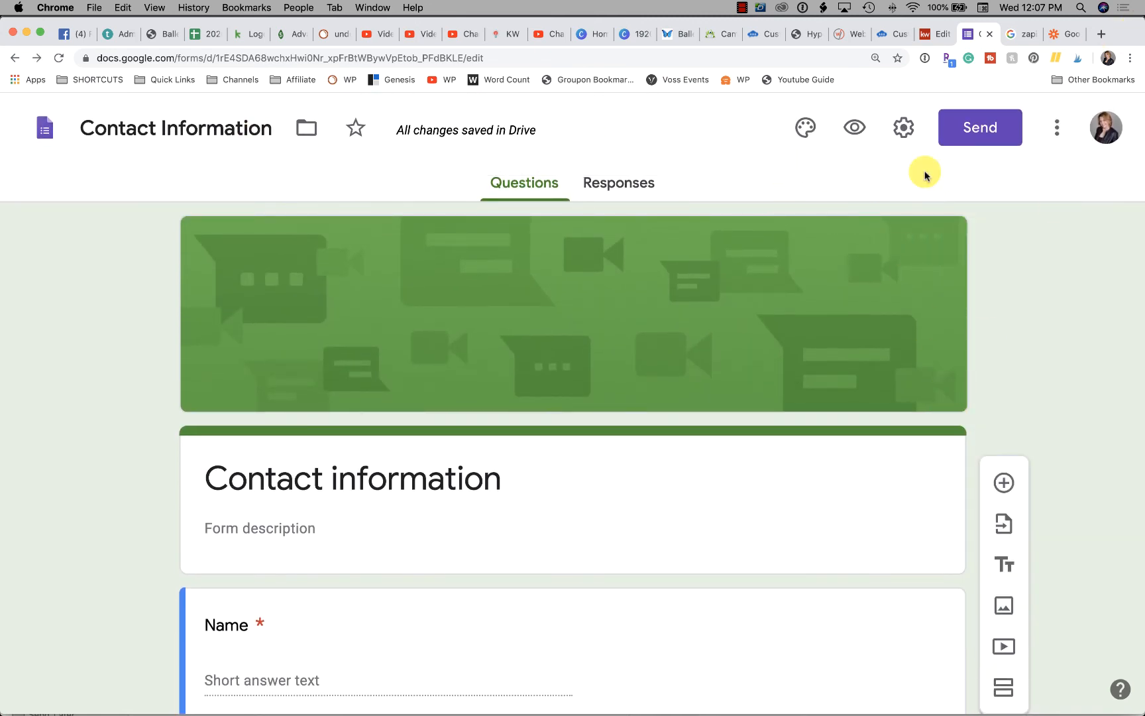
click(478, 56)
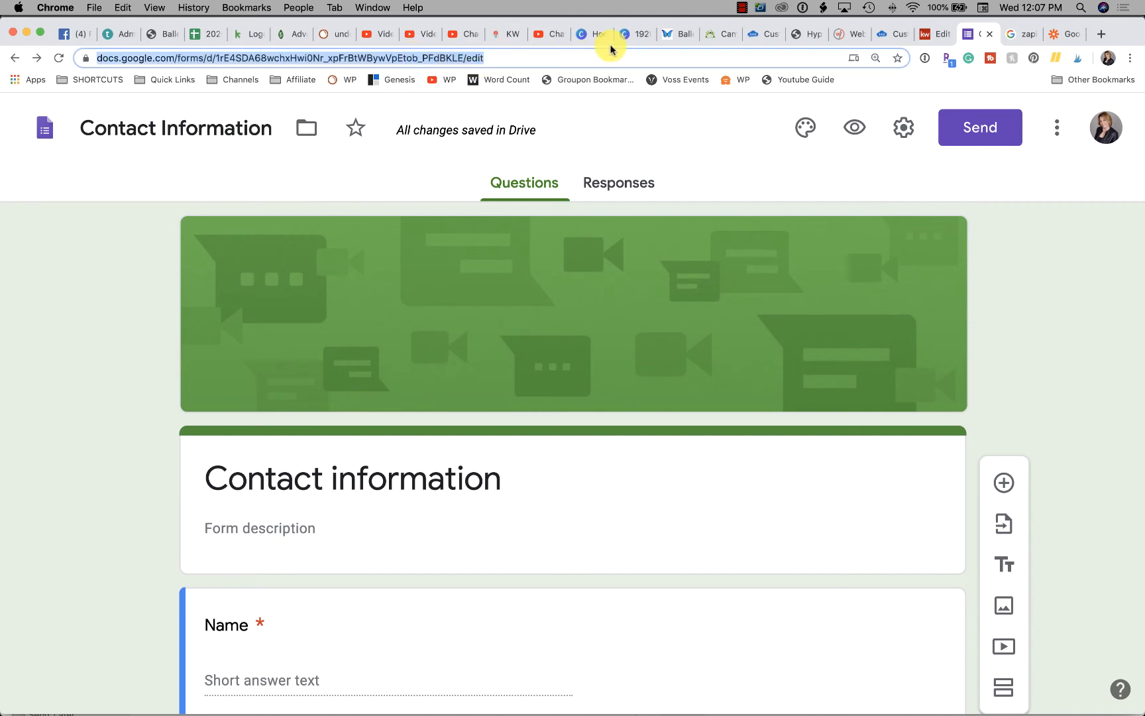
Step: Return to the SmartPlan email in KW Command and hyperlink "THIS LINK a" in its body to the copied form address
click(931, 33)
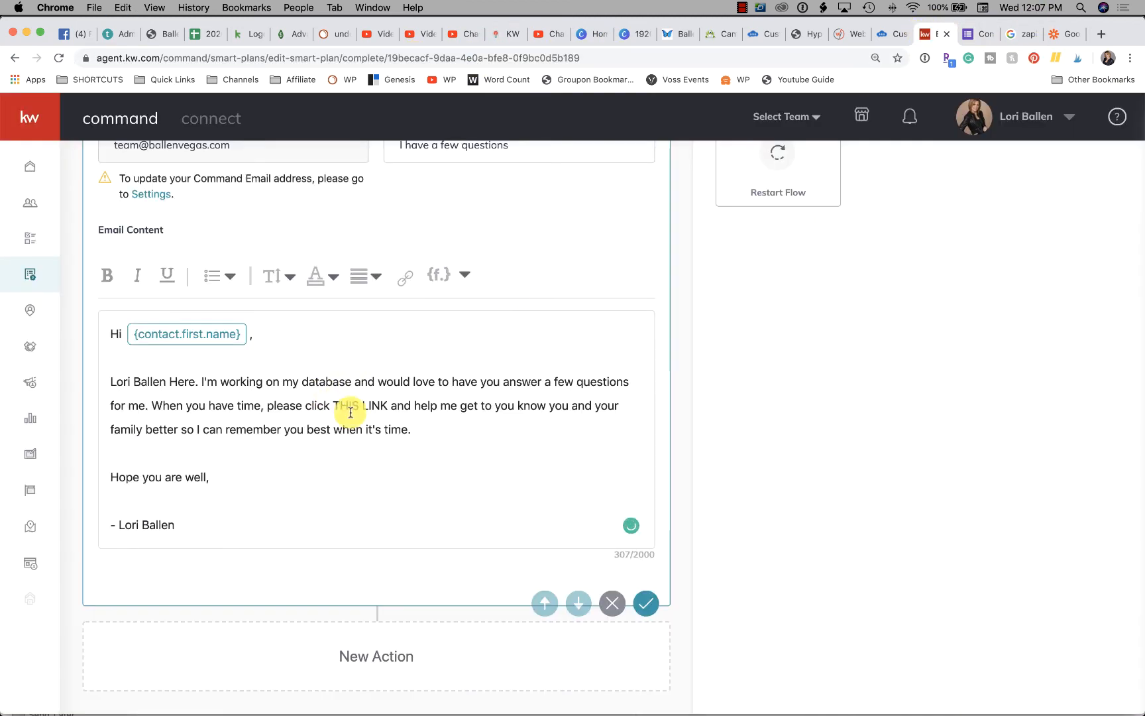
drag(398, 403, 333, 401)
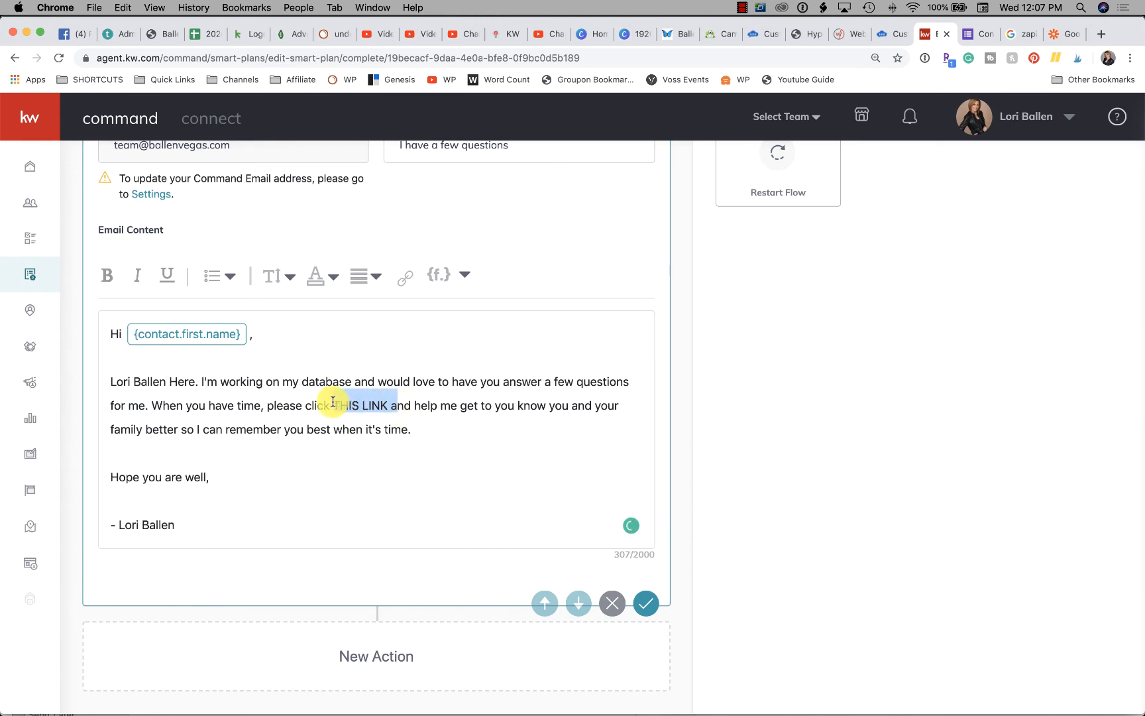
click(404, 285)
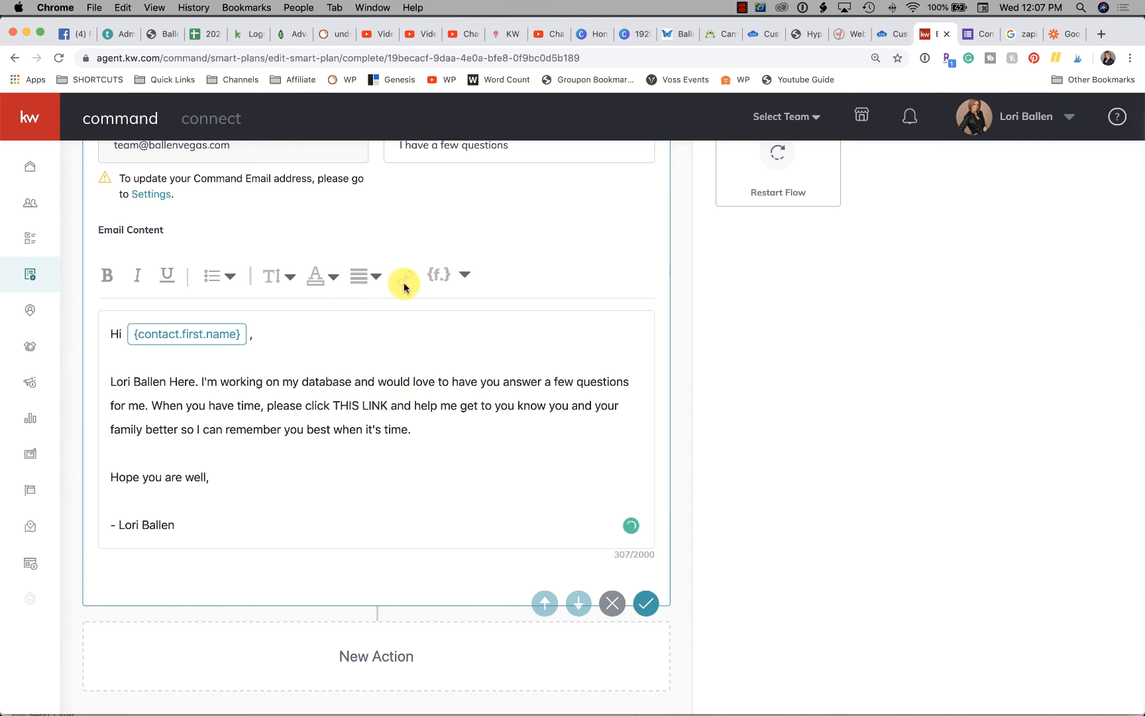
click(409, 389)
key(super+v)
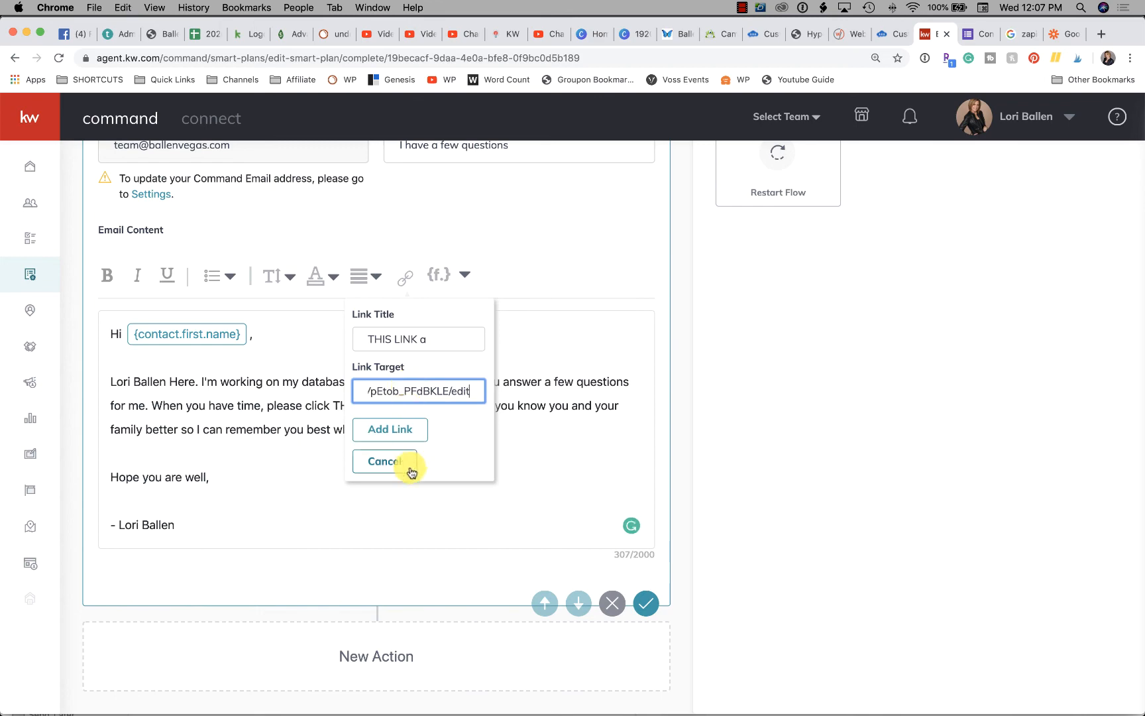
click(401, 431)
click(550, 456)
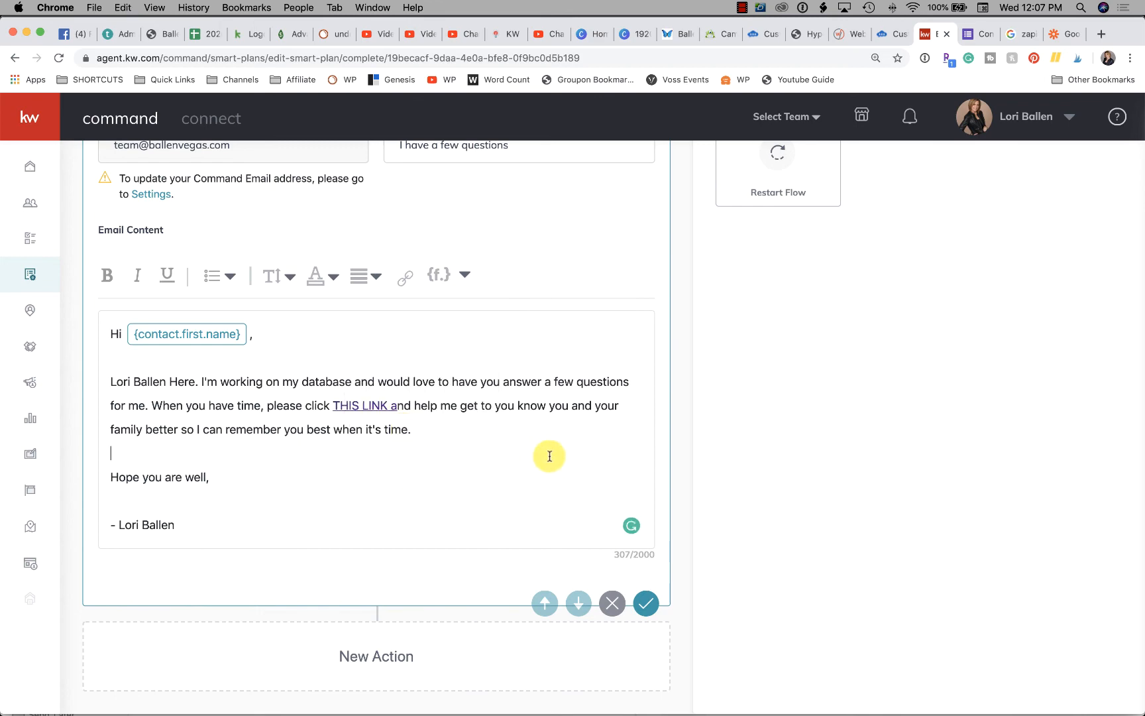
Step: Add a Send SMS/MMS action after the email in the SmartPlan
scroll(777, 325, up, 3)
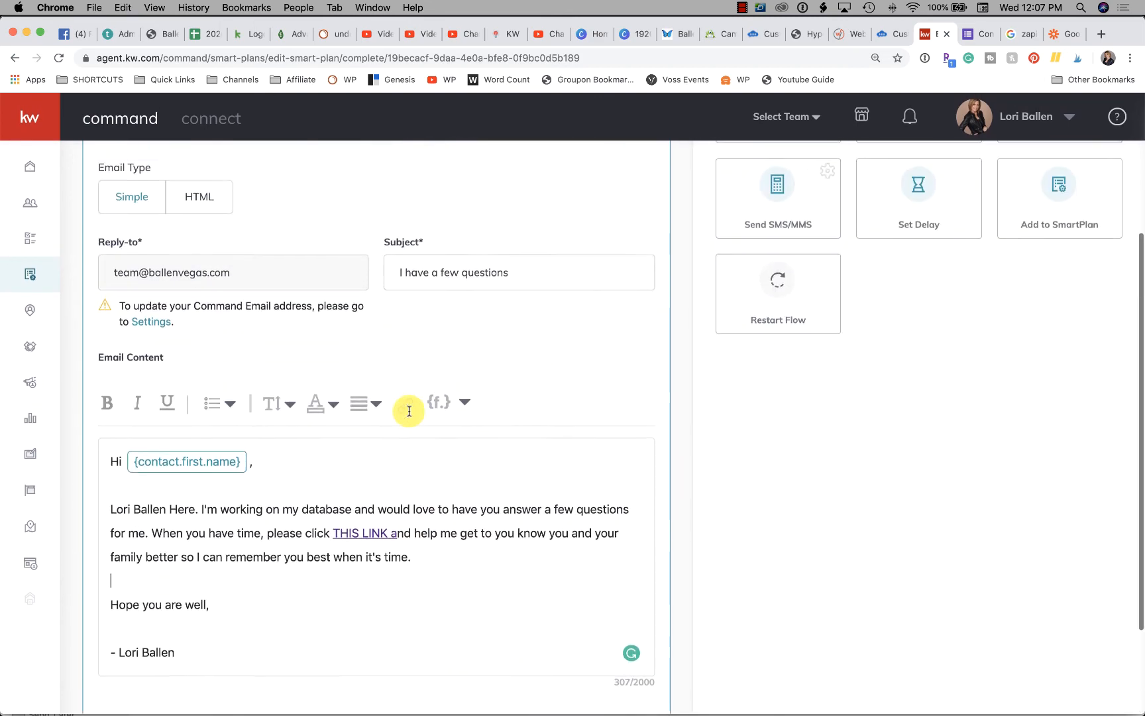
scroll(409, 409, up, 3)
scroll(409, 411, down, 3)
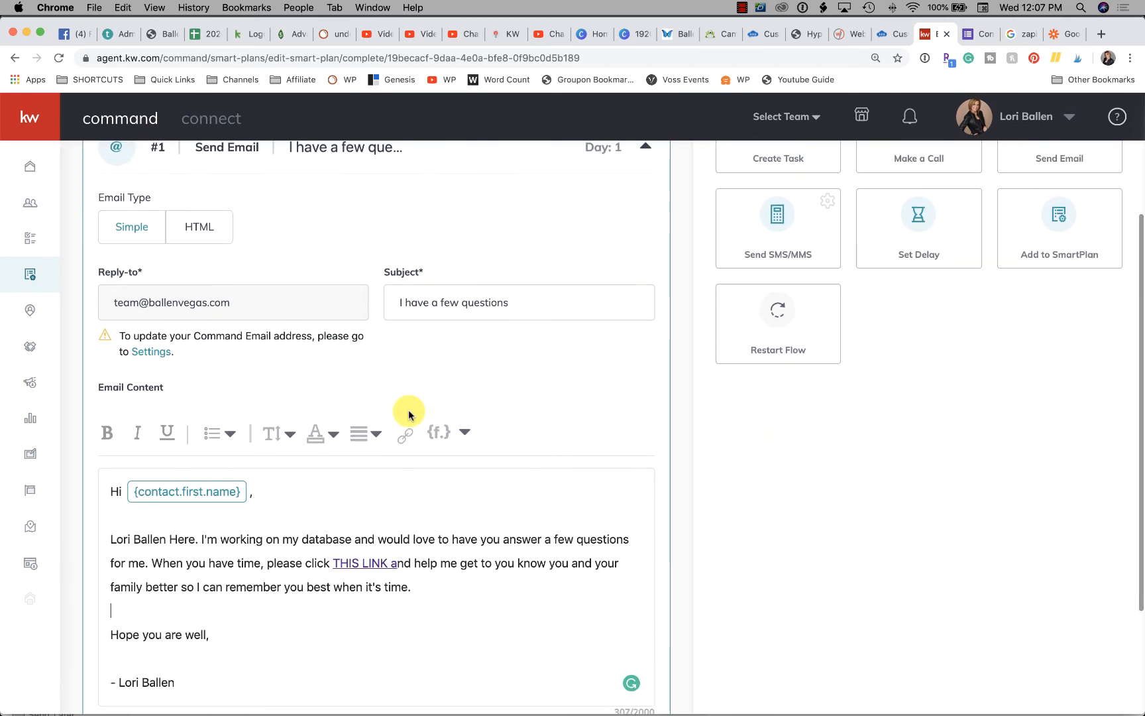
scroll(409, 415, down, 3)
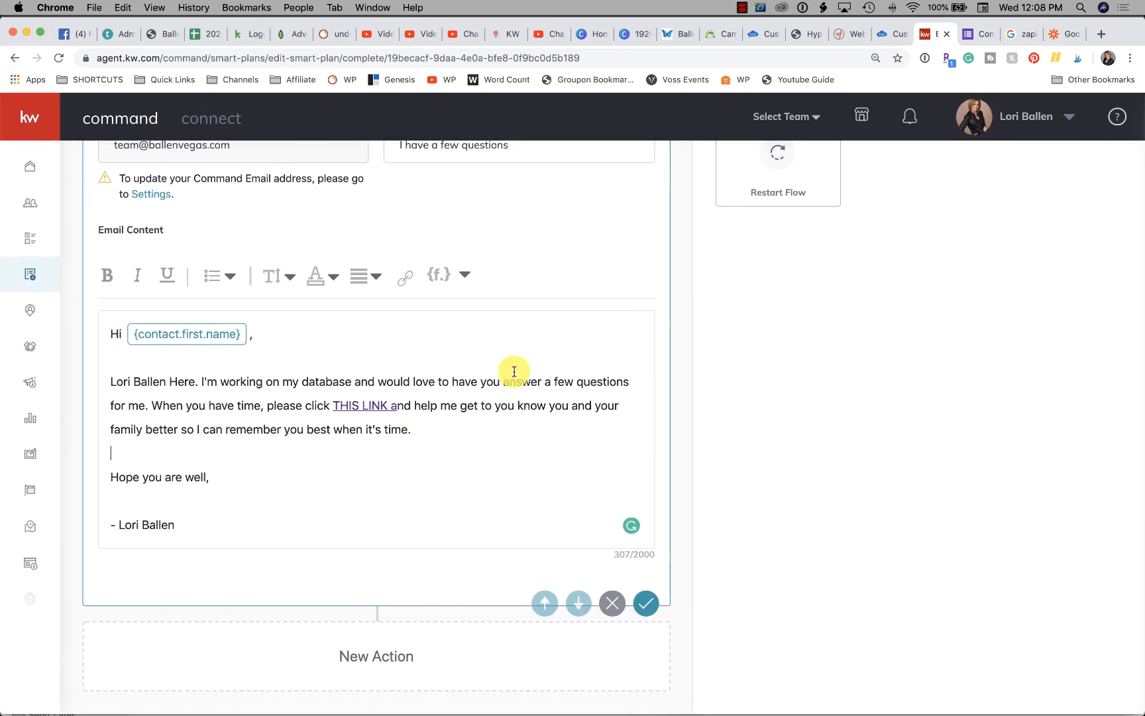
scroll(515, 372, up, 5)
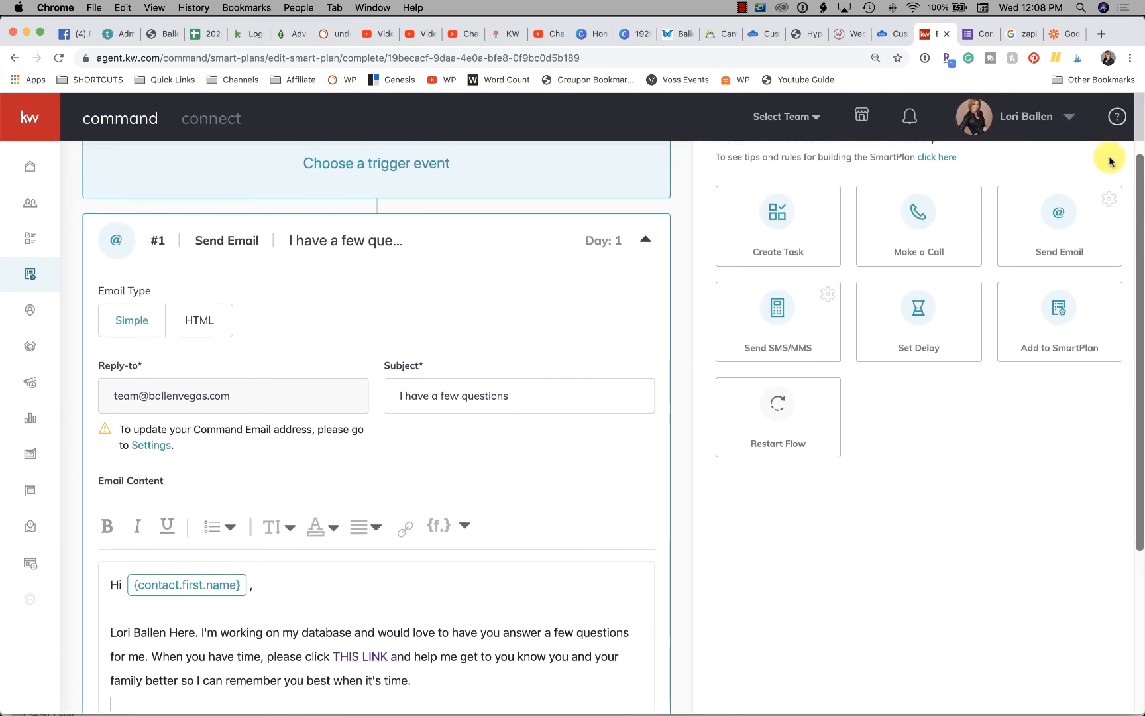
click(782, 312)
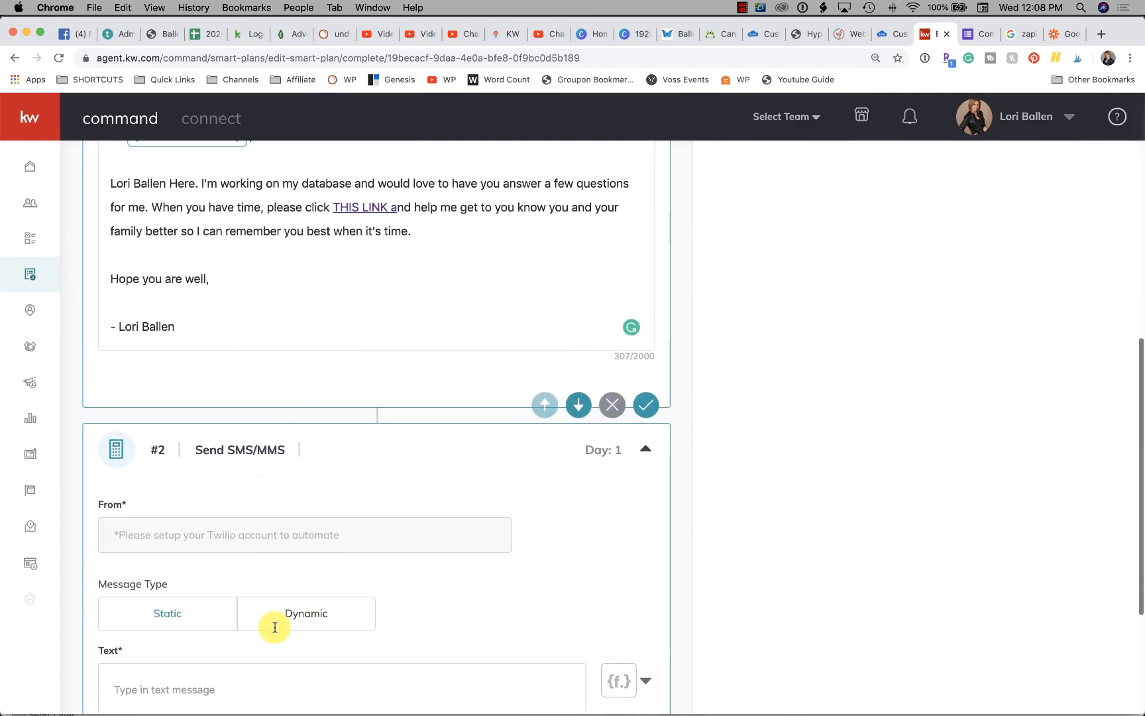
Step: Remove the Send Email step from the SmartPlan and confirm the removal
scroll(358, 574, up, 5)
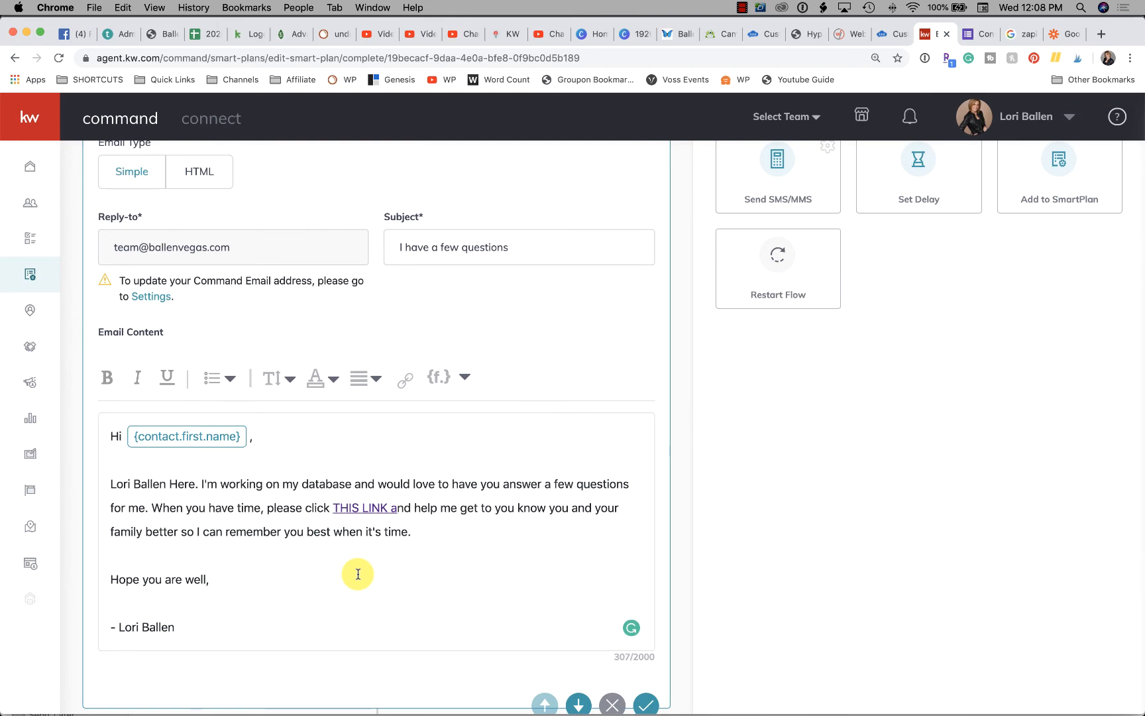
scroll(358, 574, down, 5)
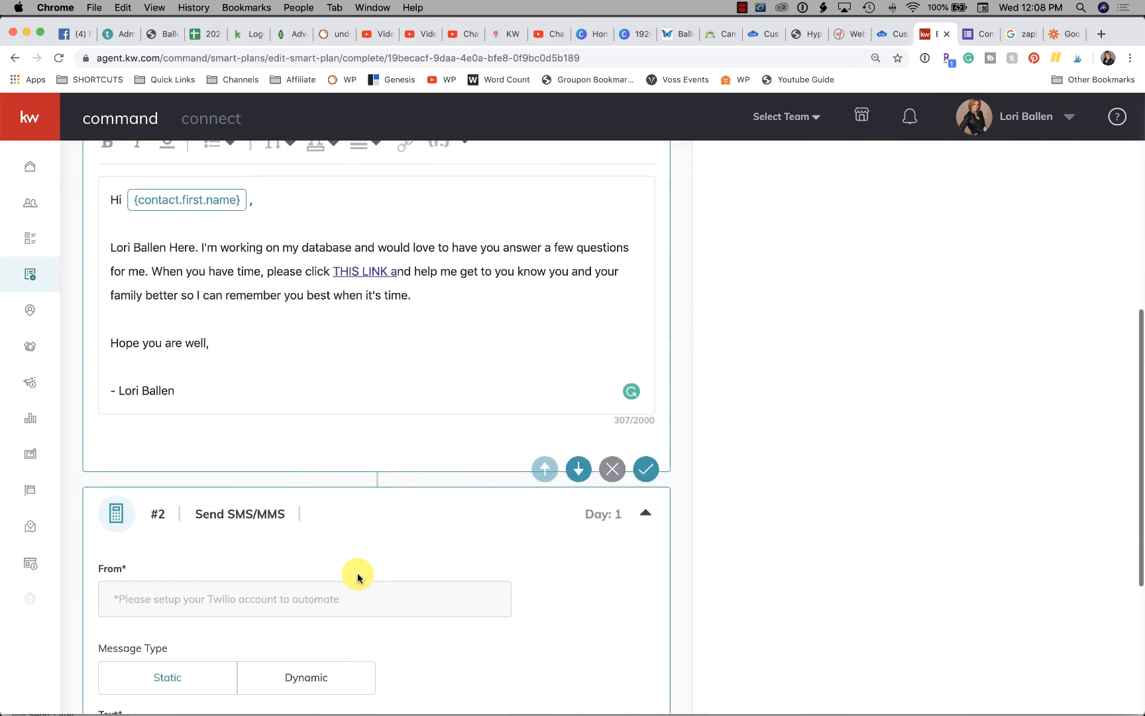
click(617, 418)
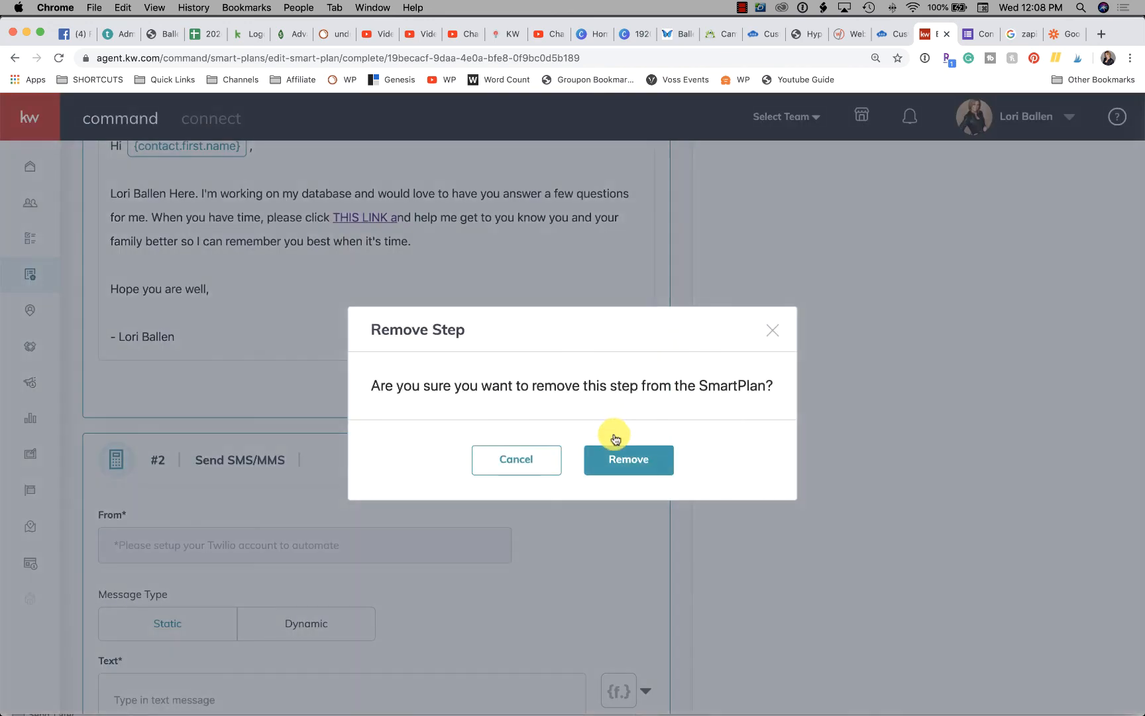
click(623, 461)
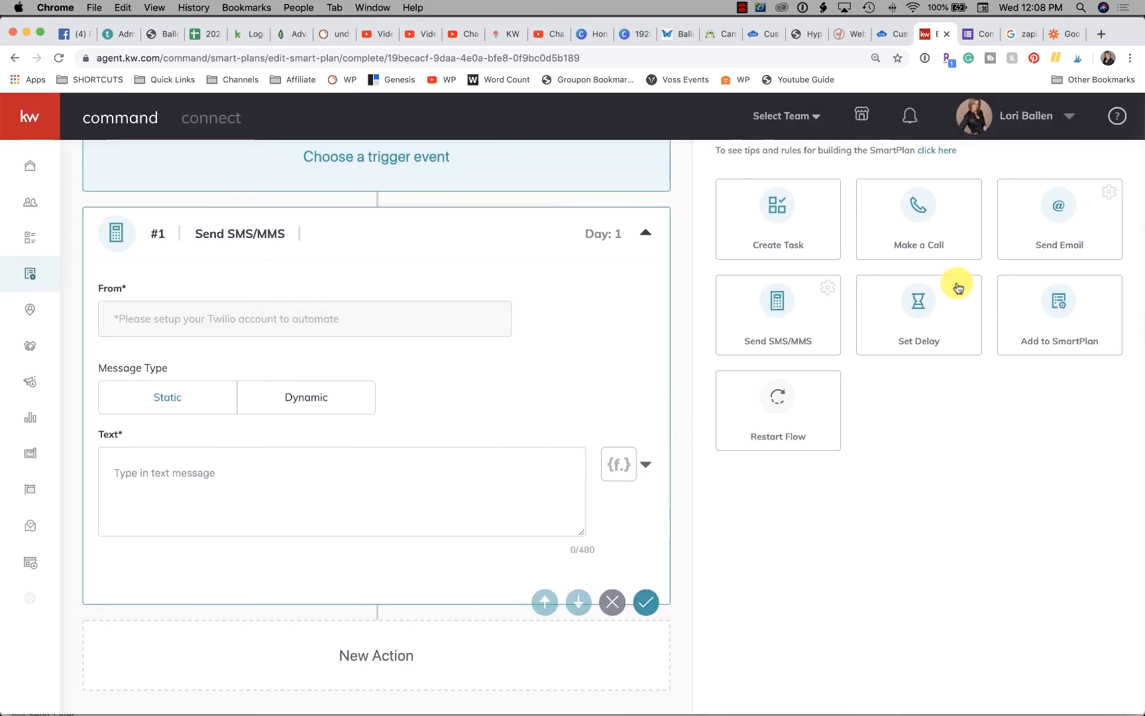
Step: Add a Set Delay action after the SMS/MMS step and set it to 8 days
click(920, 314)
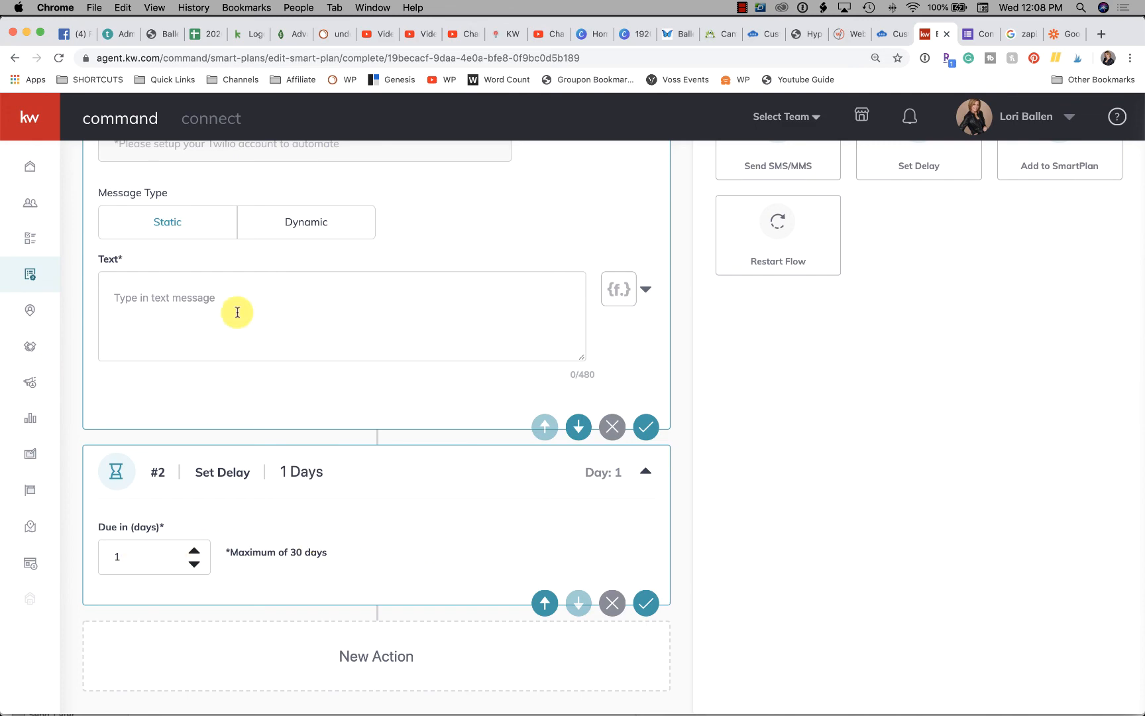
scroll(295, 269, up, 5)
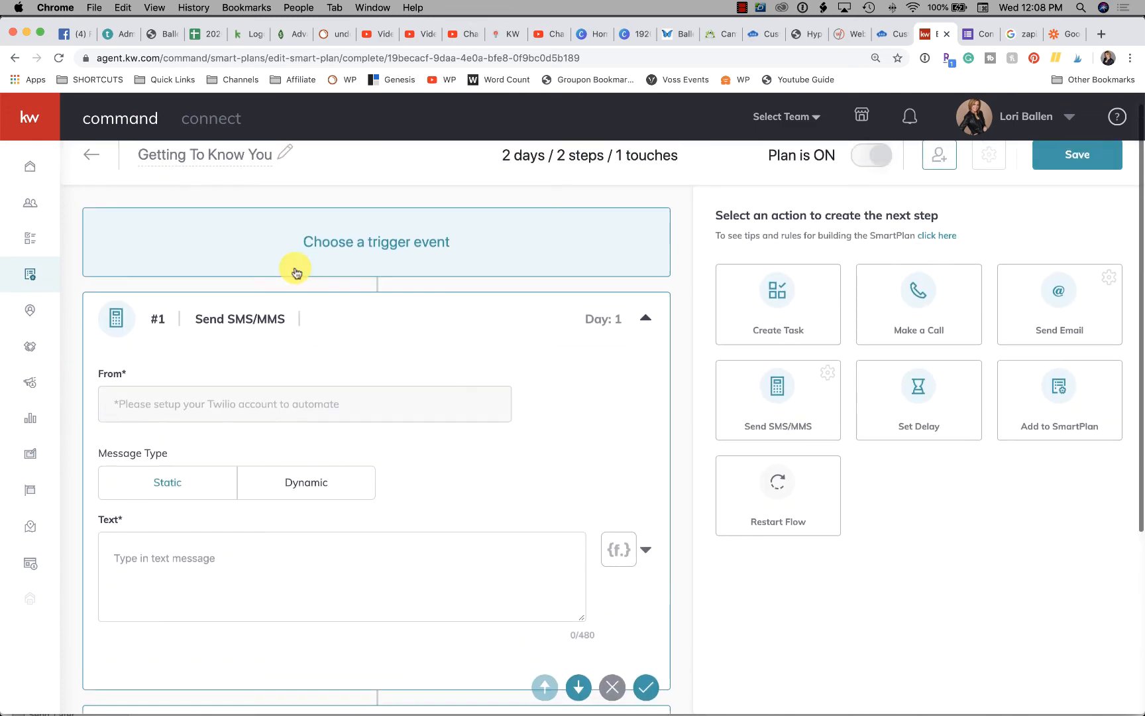
scroll(274, 404, down, 5)
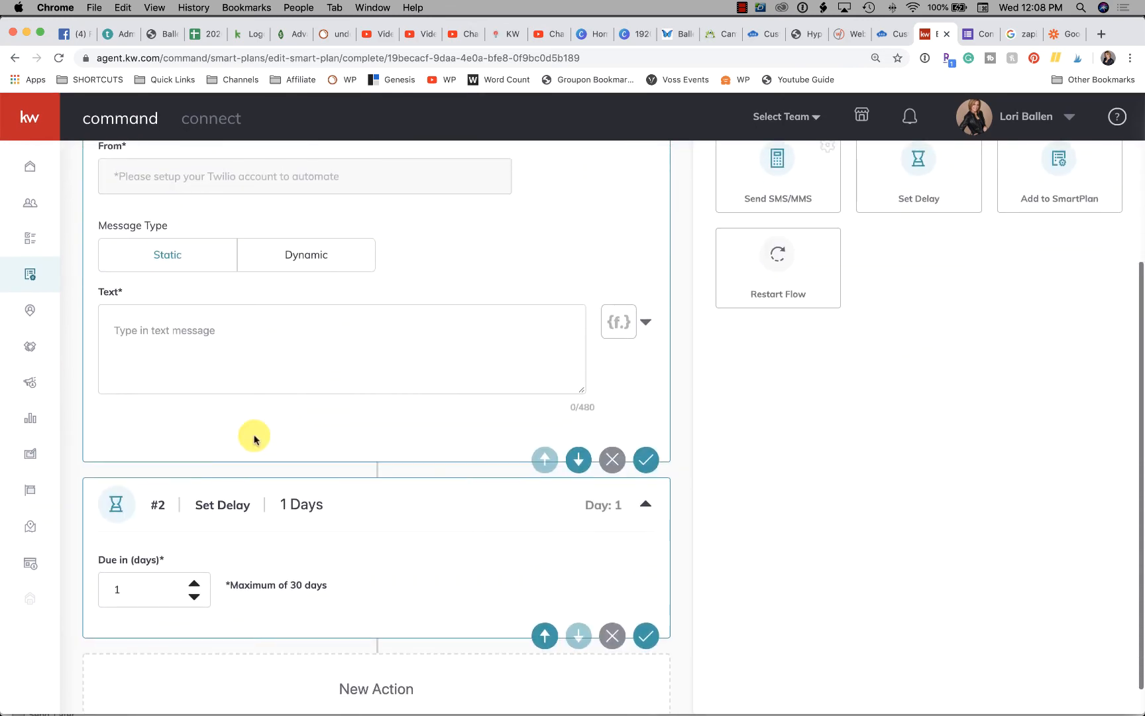
scroll(245, 440, down, 1)
click(147, 560)
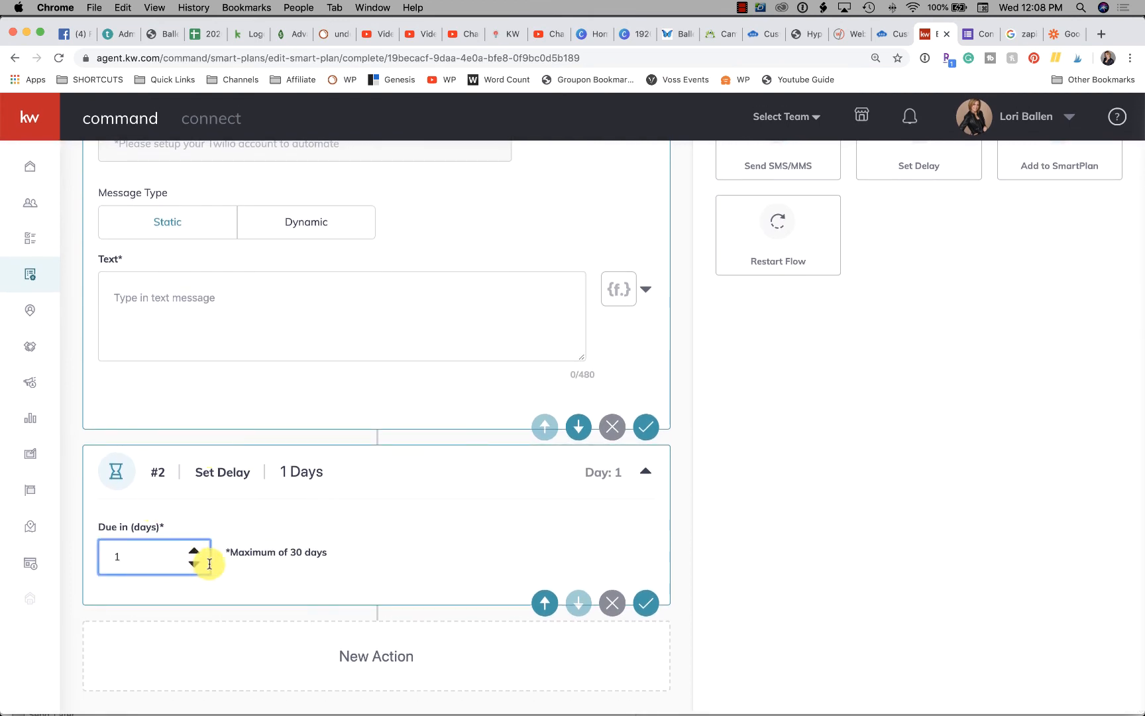
click(194, 551)
click(194, 552)
click(194, 552)
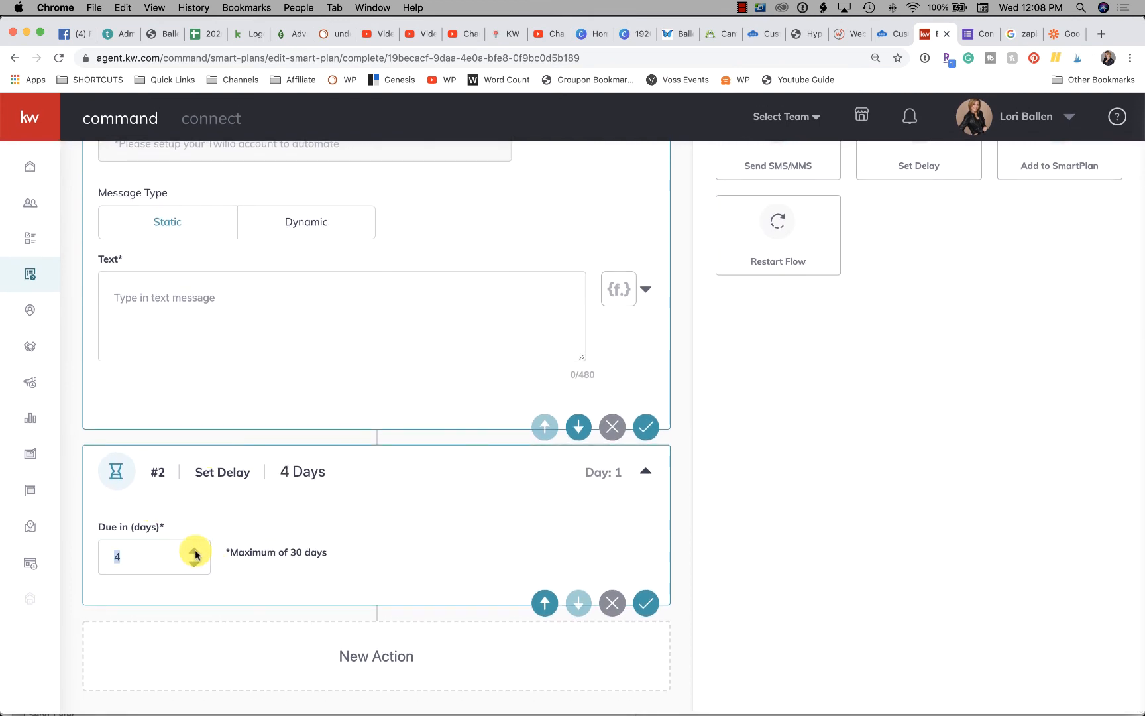
click(194, 552)
click(195, 552)
click(195, 552)
scroll(196, 554, up, 5)
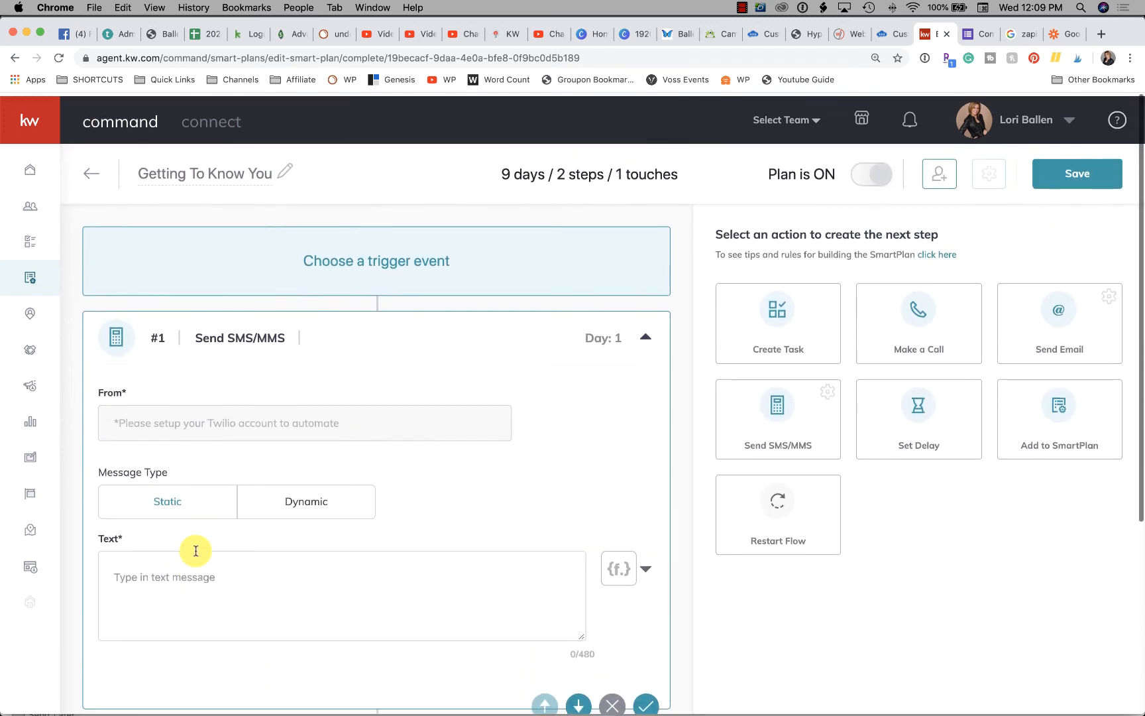
scroll(195, 551, down, 5)
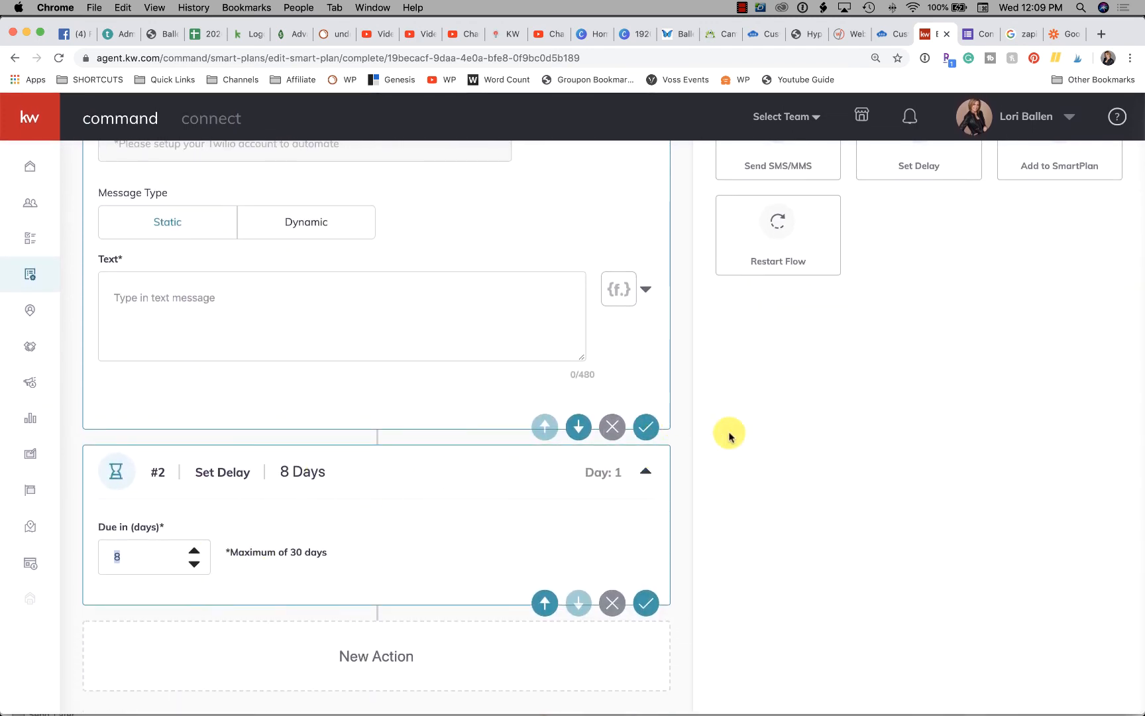
Step: Add a Create Task action after the delay in the SmartPlan
scroll(736, 438, up, 5)
click(780, 312)
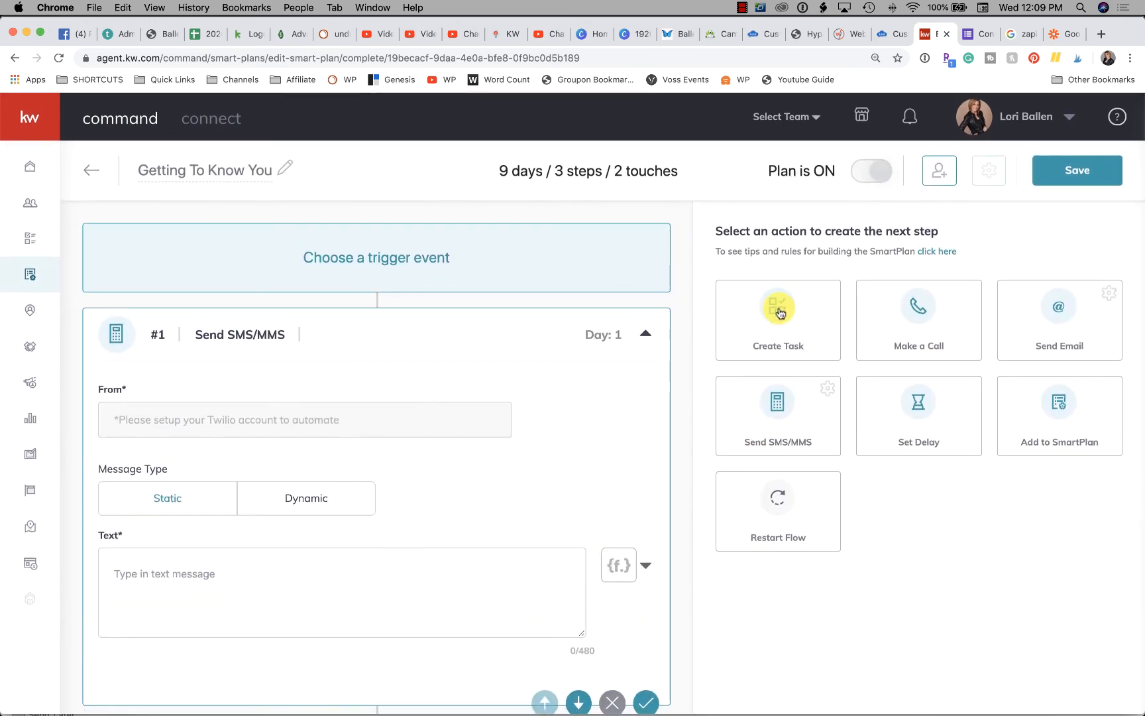
scroll(386, 497, down, 13)
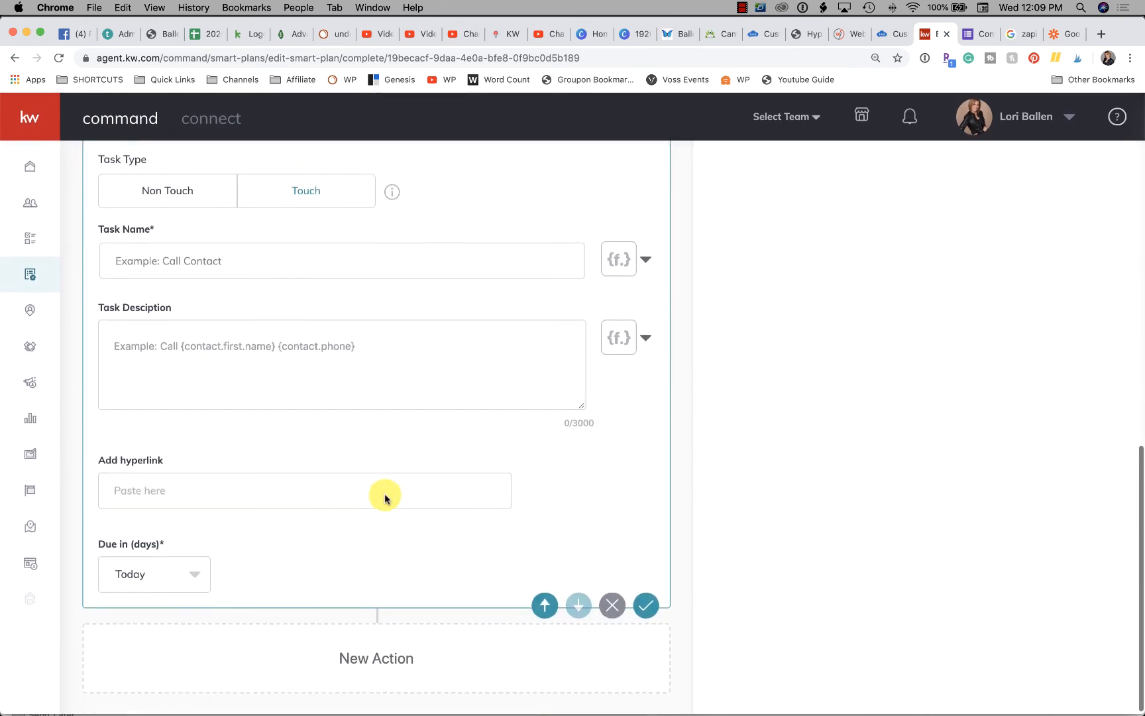
scroll(385, 495, up, 3)
scroll(371, 464, down, 2)
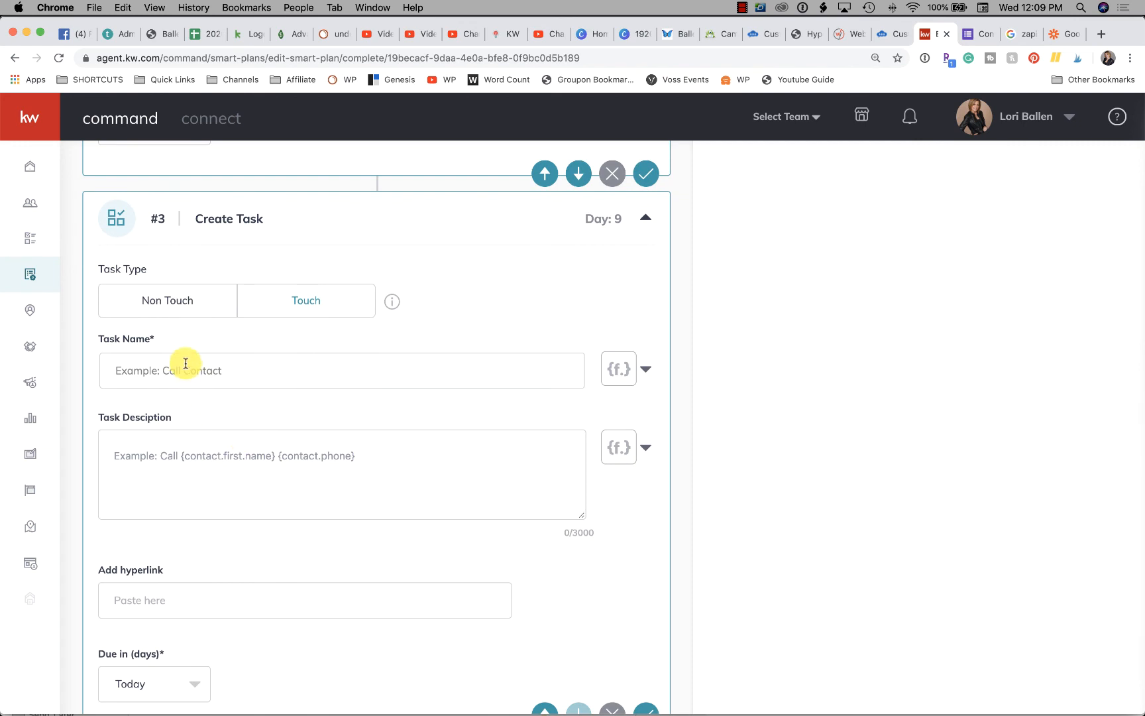
Step: Name the task "Did {contact.first.name} Fill out Getting to know you form", inserting the contact's first name as a merge field
click(185, 363)
text(Did The)
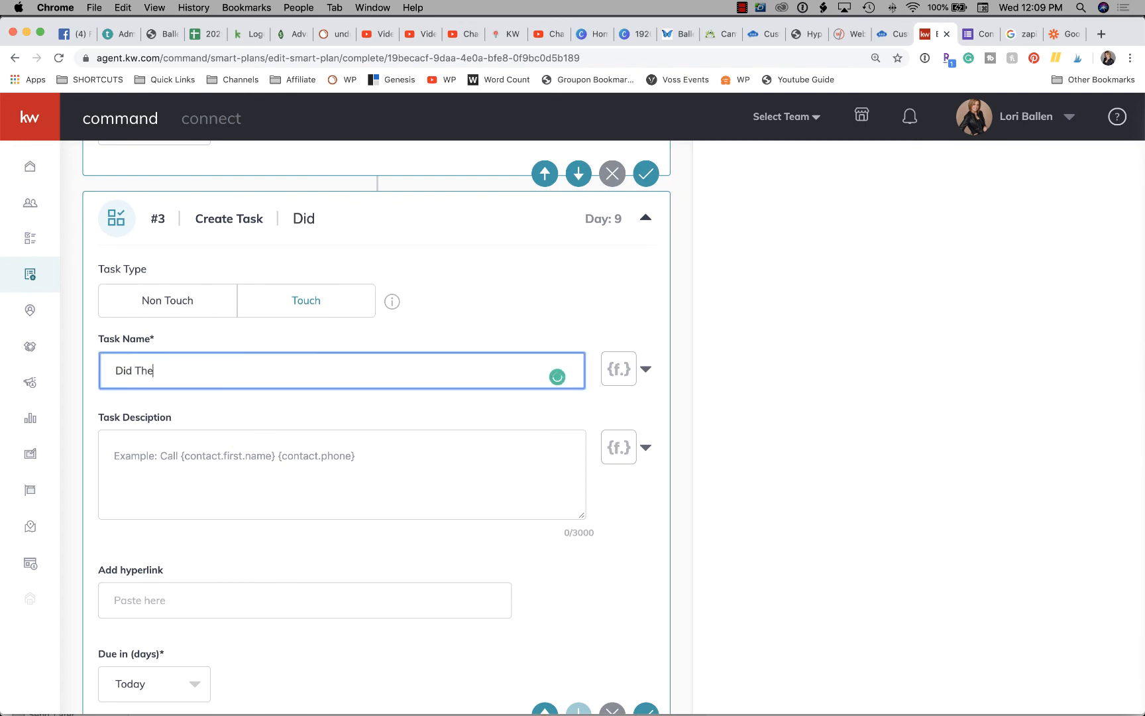
text(y Fill ouot Fo)
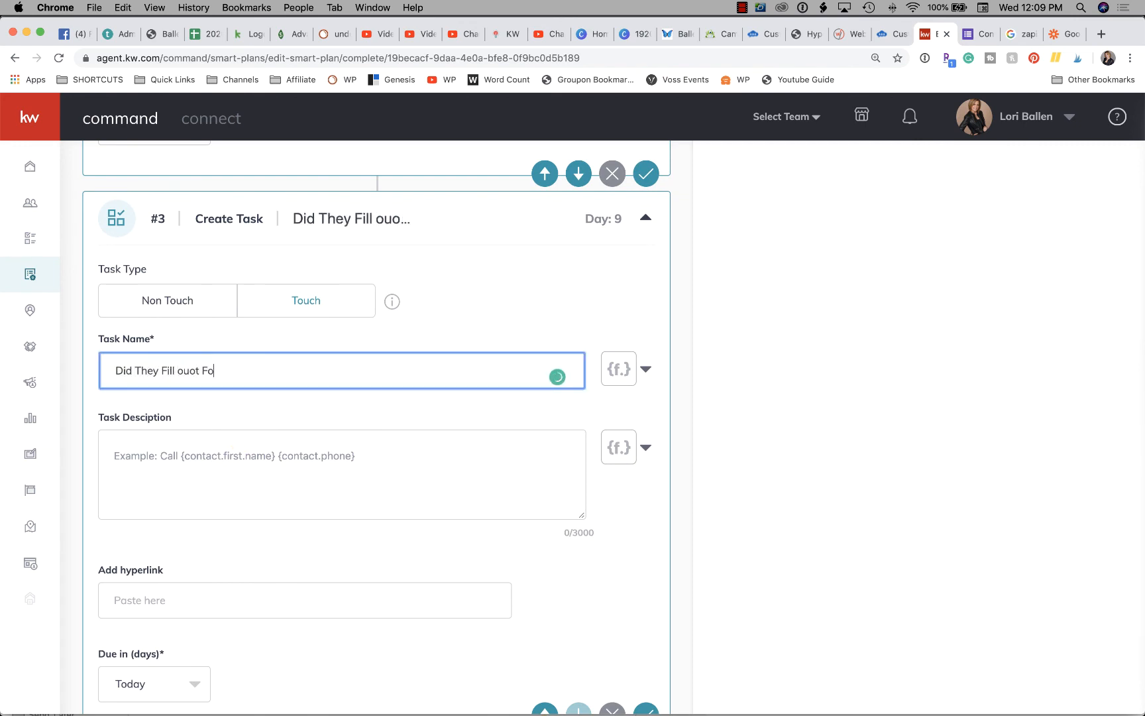
key(BackSpace)
key(BackSpace)
key(BackSpace)
key(BackSpace)
key(BackSpace)
key(BackSpace)
key(BackSpace)
key(BackSpace)
key(BackSpace)
key(BackSpace)
key(BackSpace)
key(BackSpace)
key(BackSpace)
key(BackSpace)
click(618, 369)
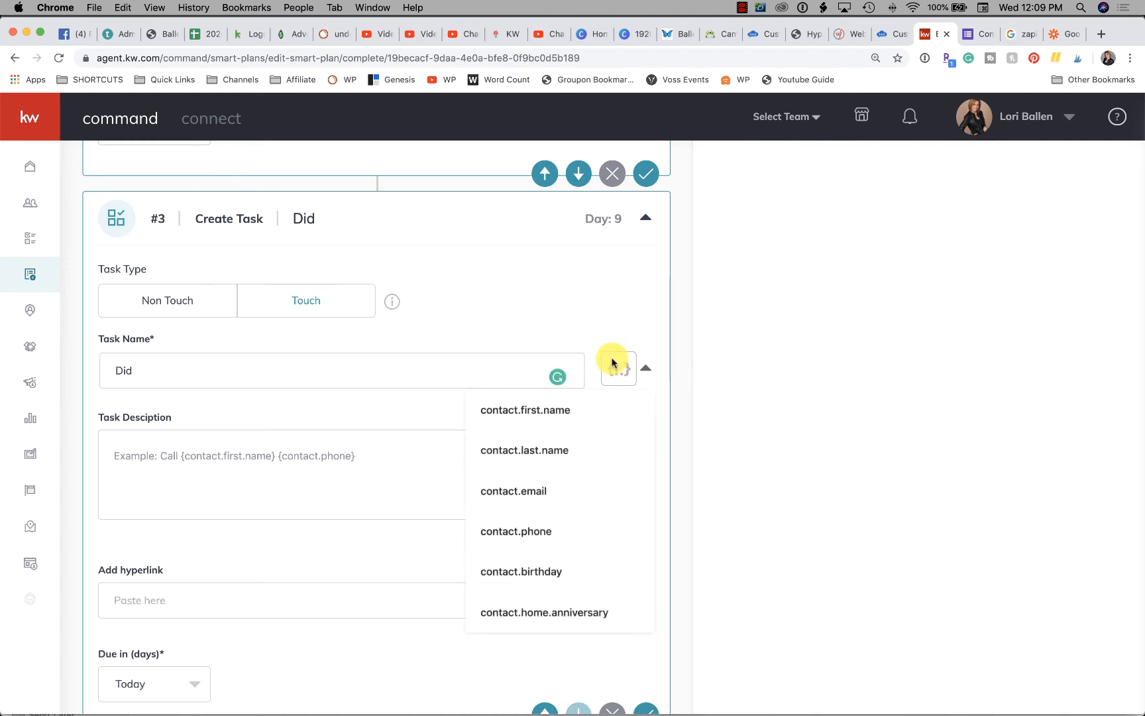
click(545, 410)
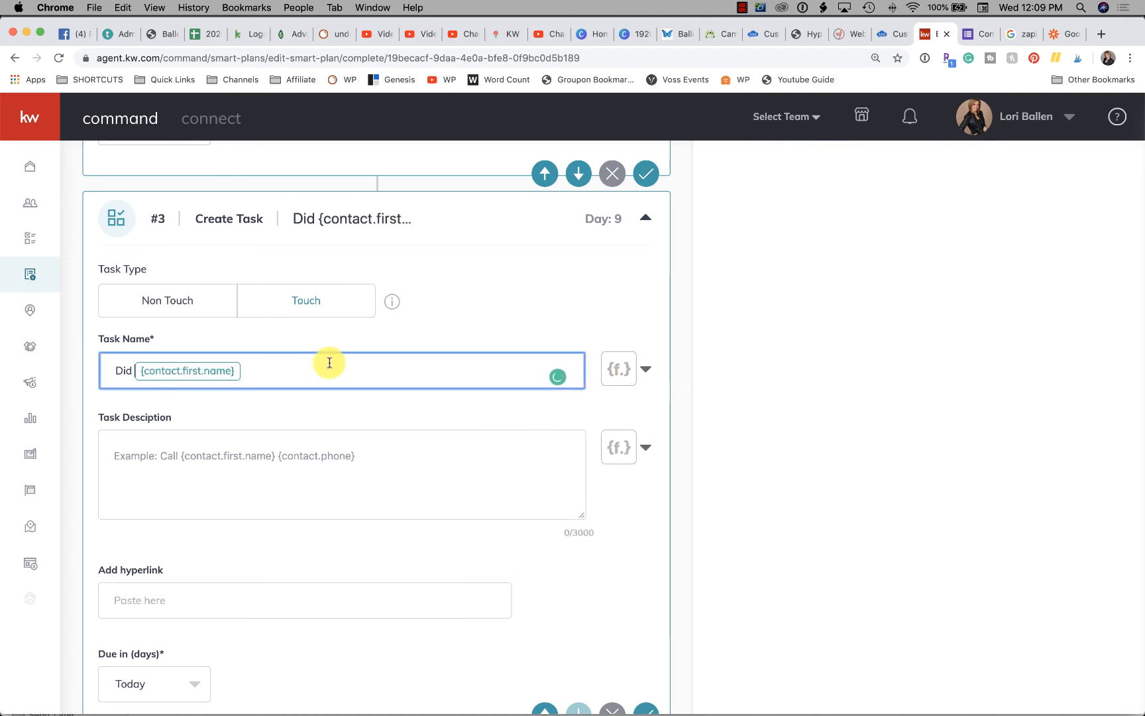
text(Fill out)
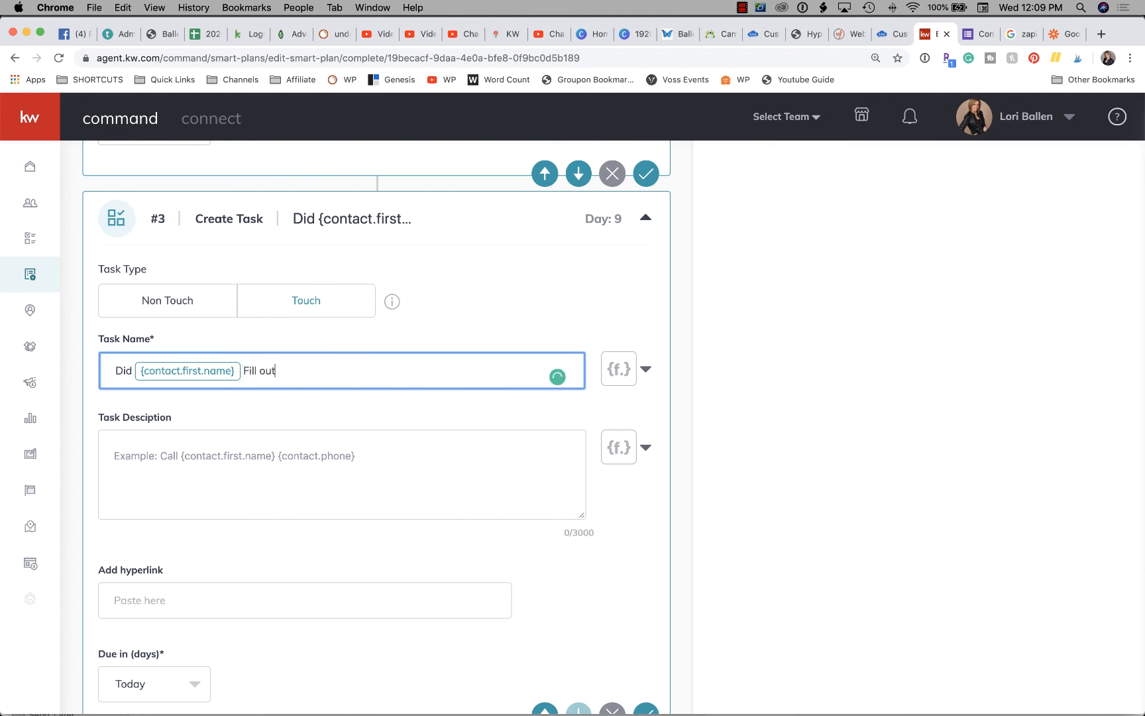
text( Getting to know you form)
Step: Enter "If so, remove from campaign" as the description of the Create Task step
click(261, 465)
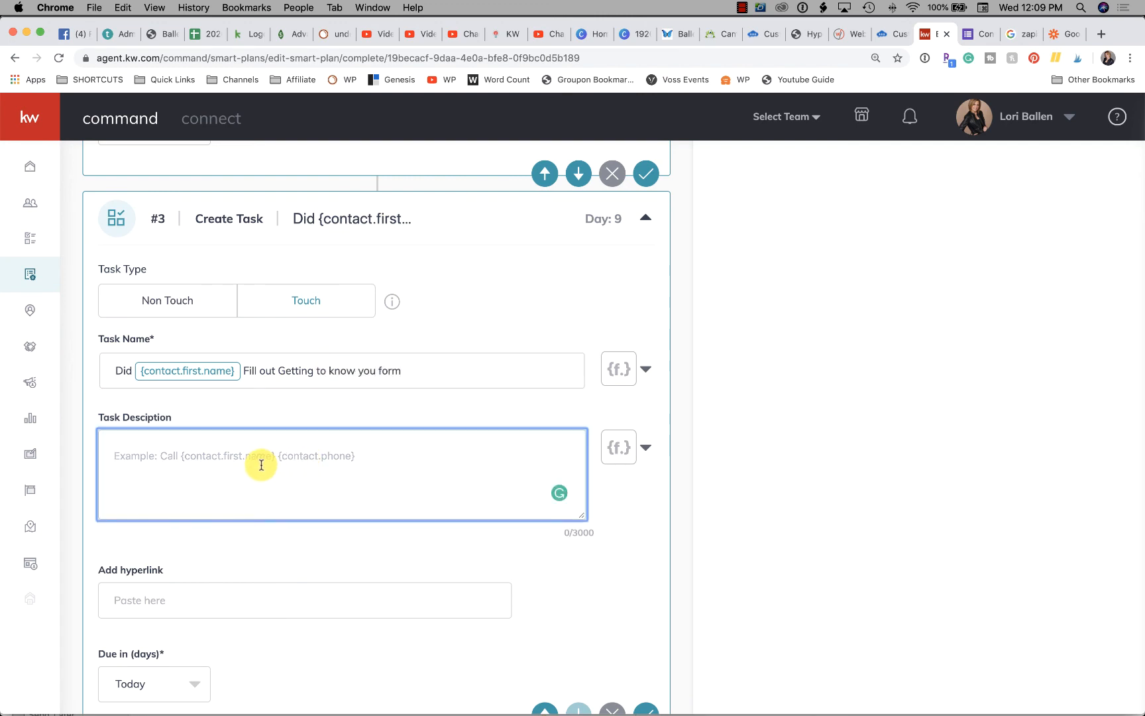
text(If so, remove fr)
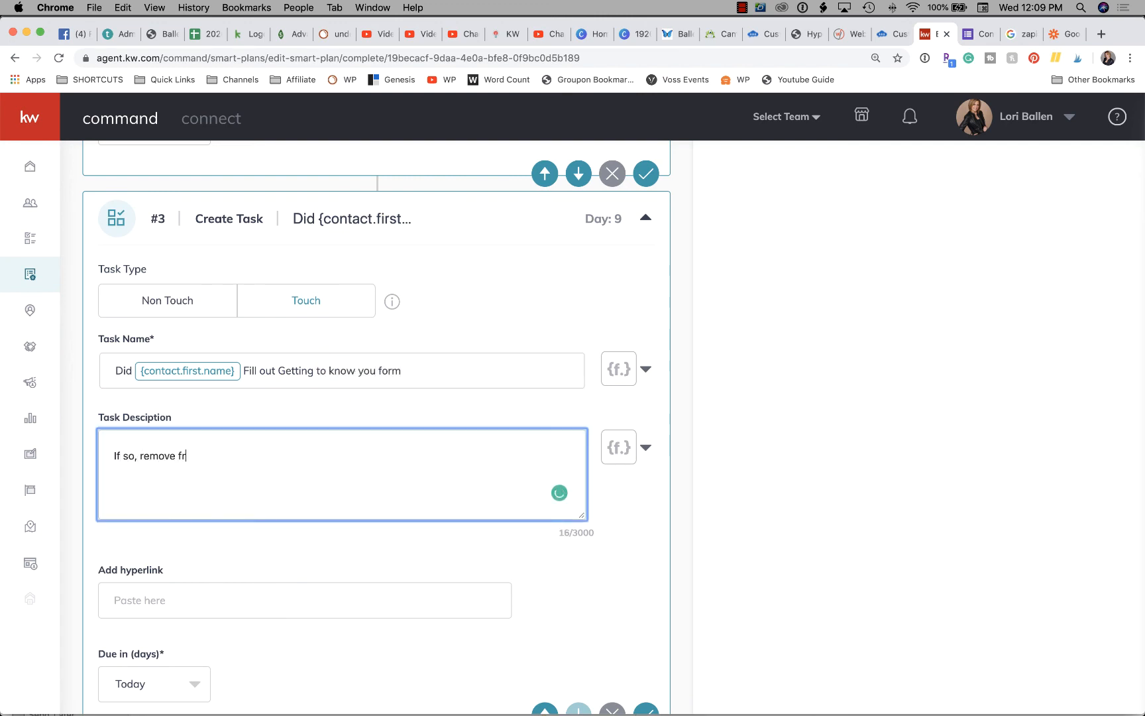
text(om campaign)
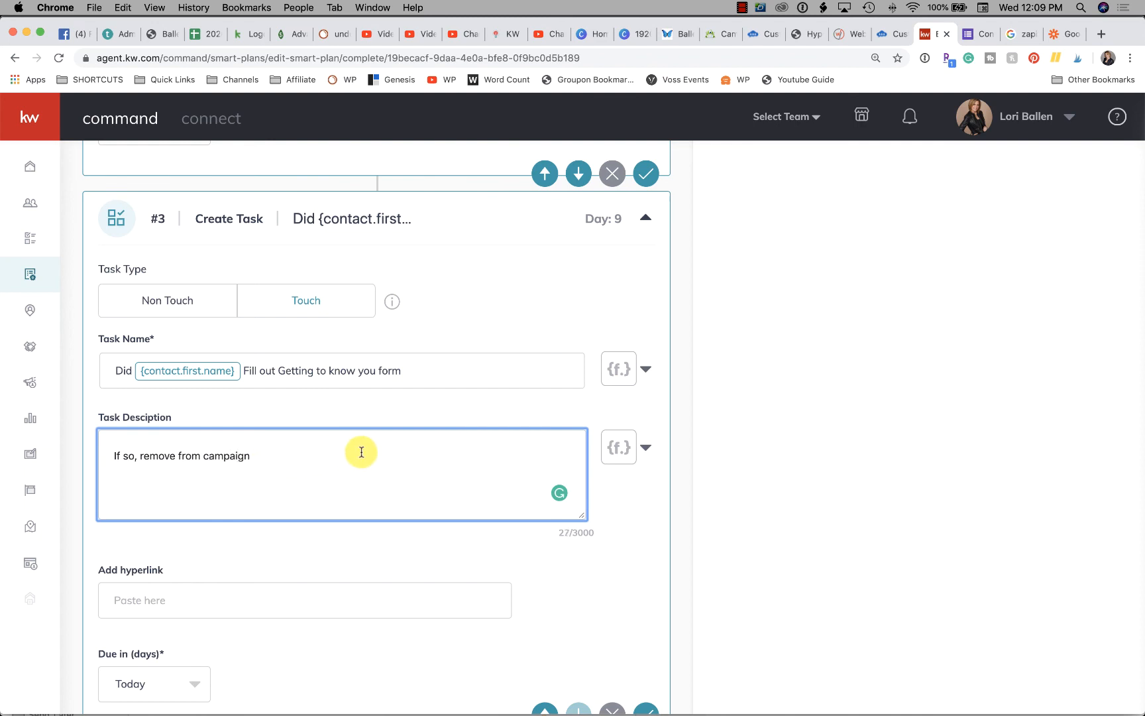
Step: Change the Set Delay step to 30 days and lower it to 26 days
scroll(361, 452, down, 1)
scroll(361, 452, up, 5)
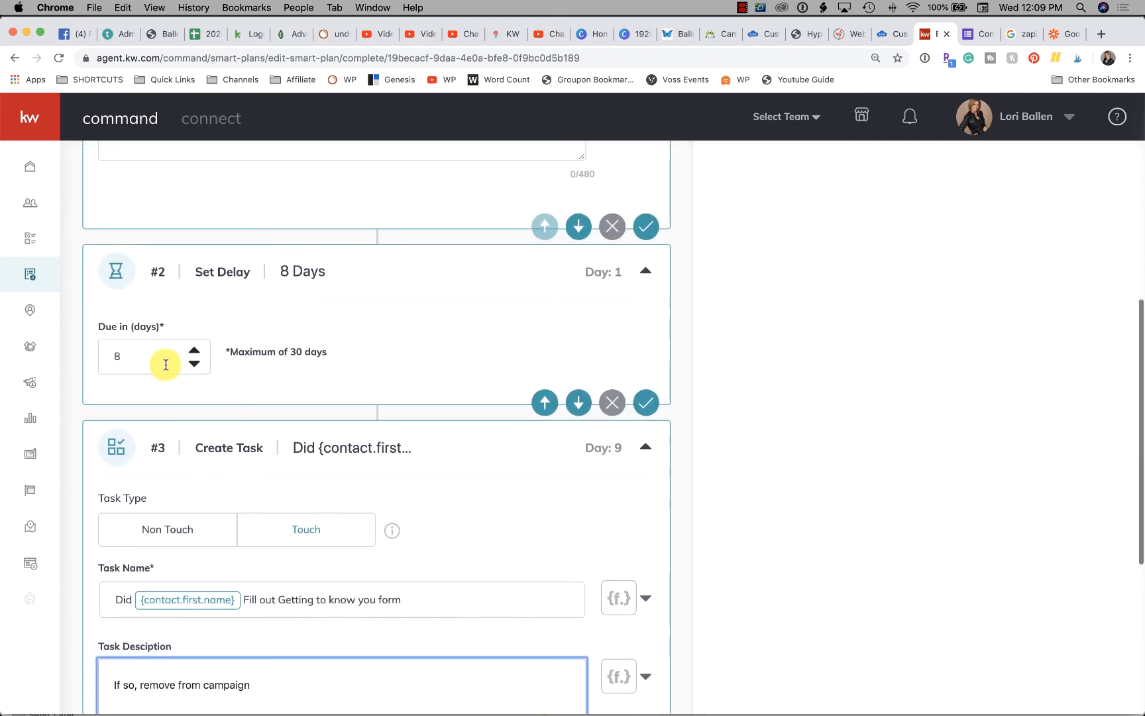
click(166, 364)
key(BackSpace)
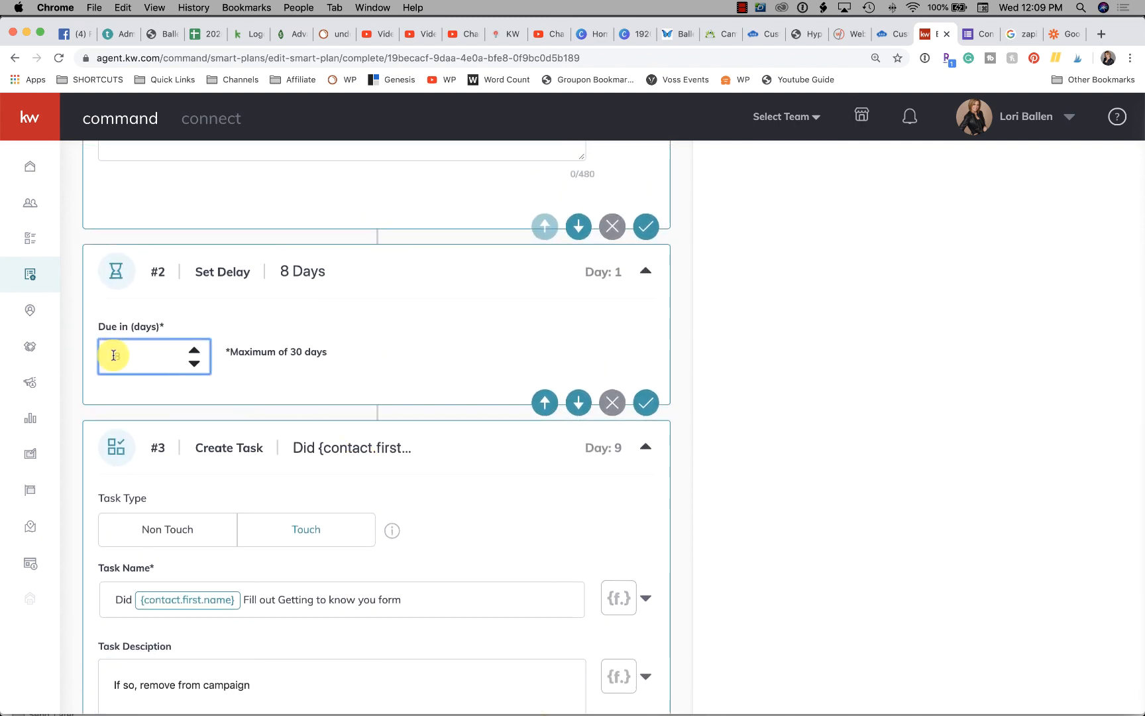
text(30)
key(BackSpace)
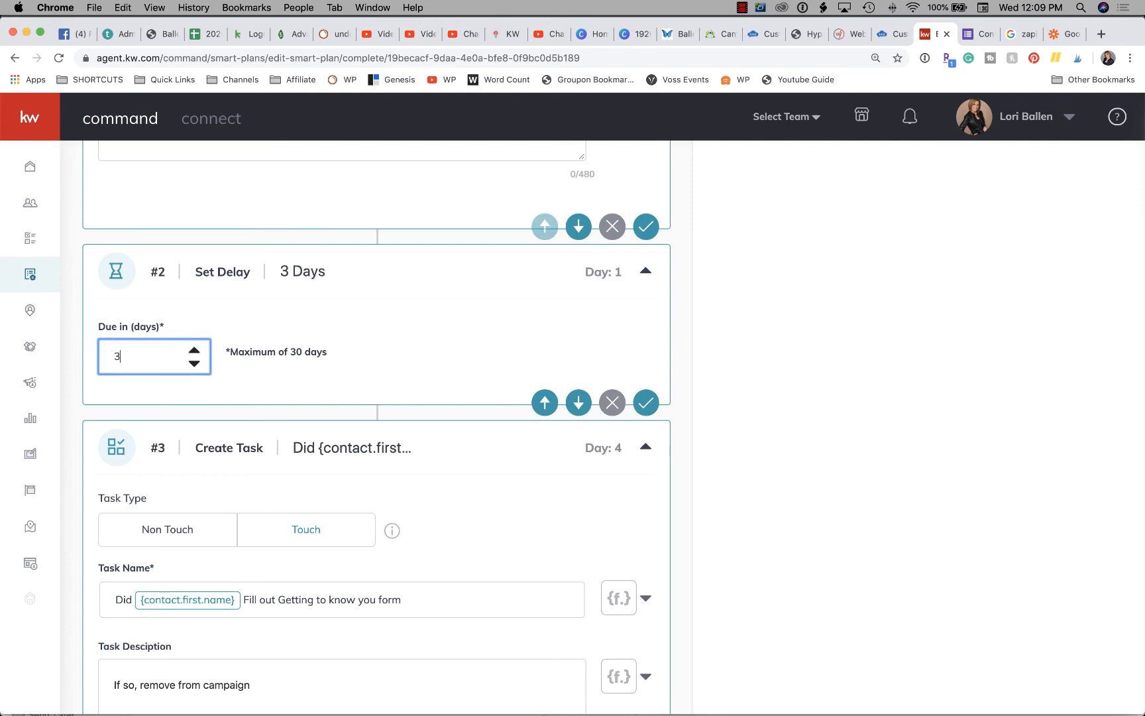
text(0)
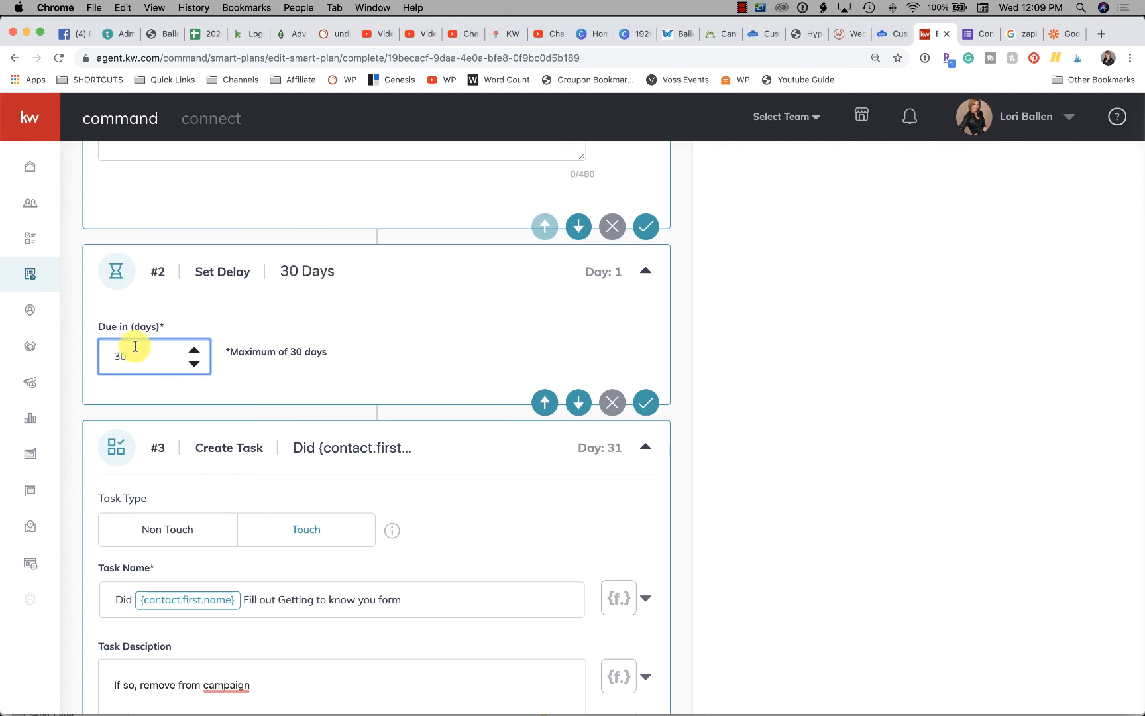
click(193, 363)
click(193, 364)
click(194, 364)
click(193, 363)
click(175, 352)
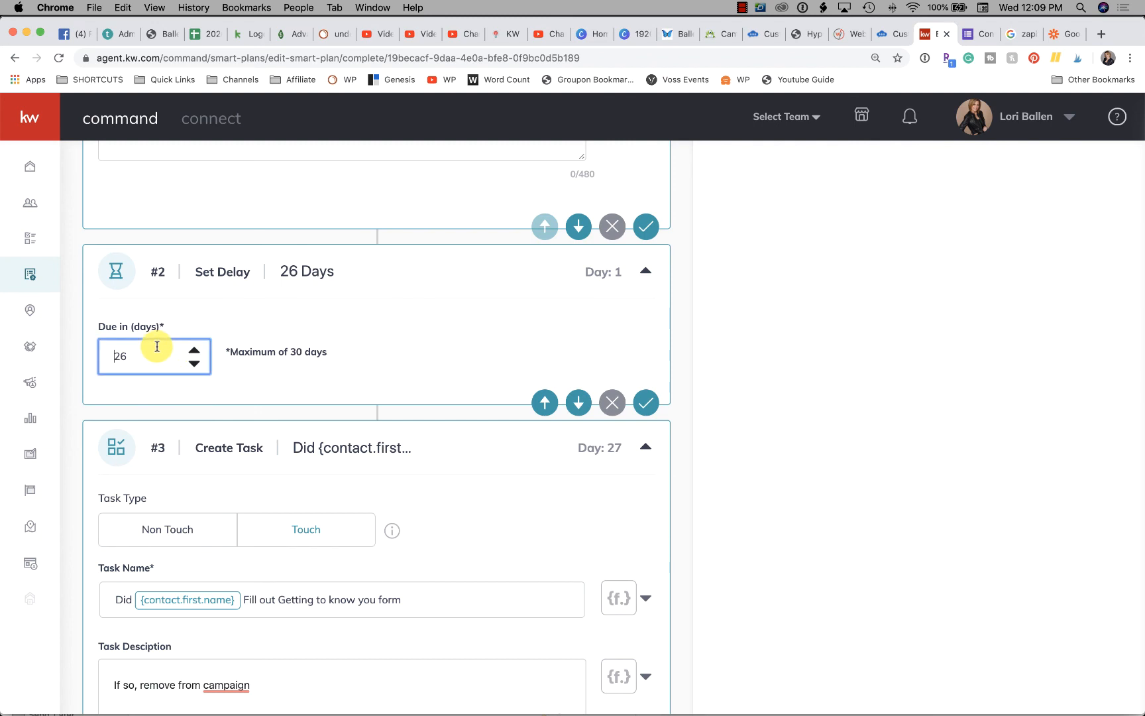
Step: Set the delay between the text message and the task to 5 days
double_click(170, 356)
text(5)
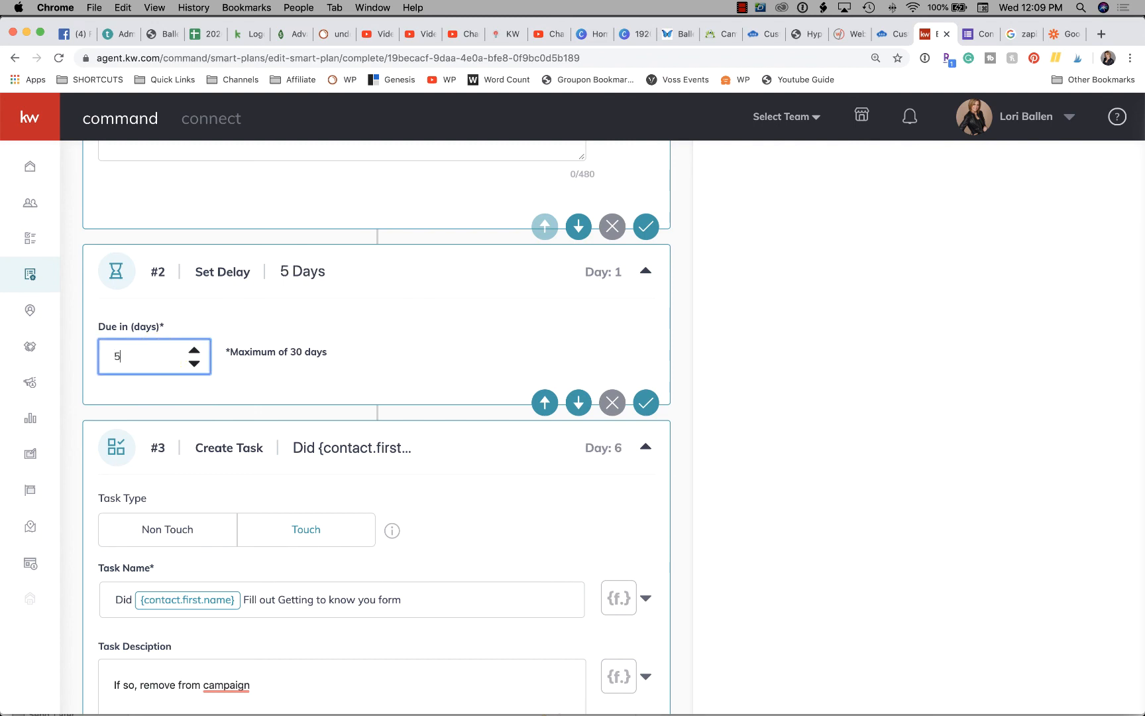
click(336, 341)
Step: Save the Create Task step and try to save the Send SMS/MMS step with its text still empty
scroll(338, 454, down, 3)
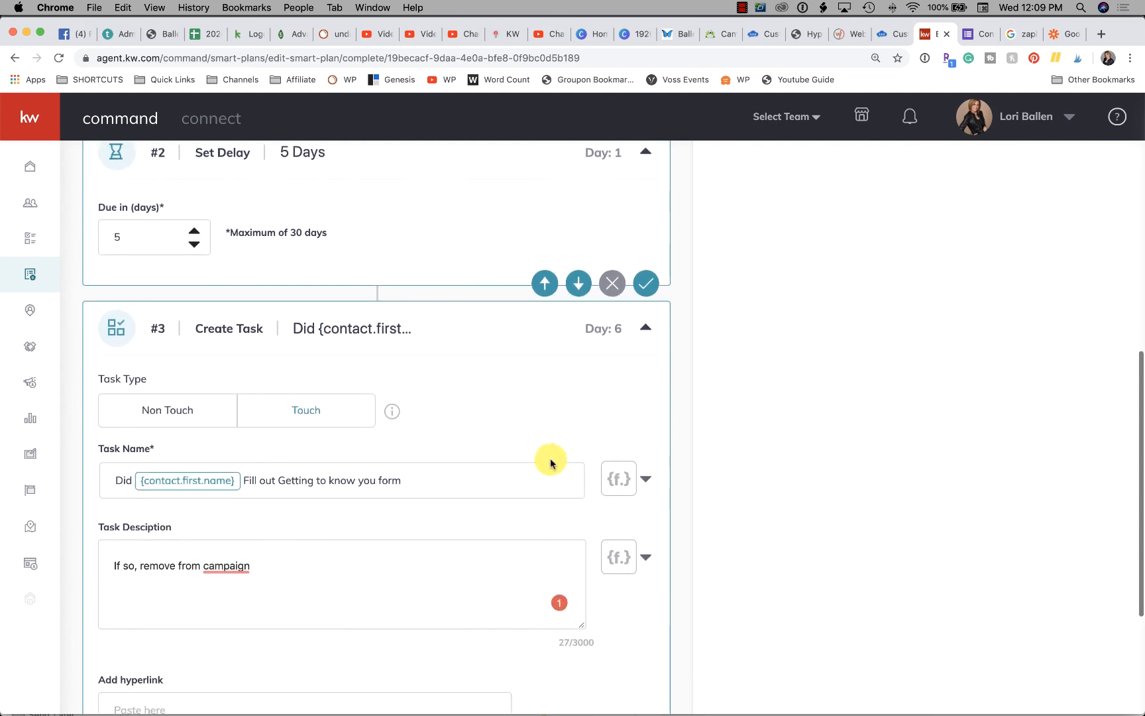
click(646, 284)
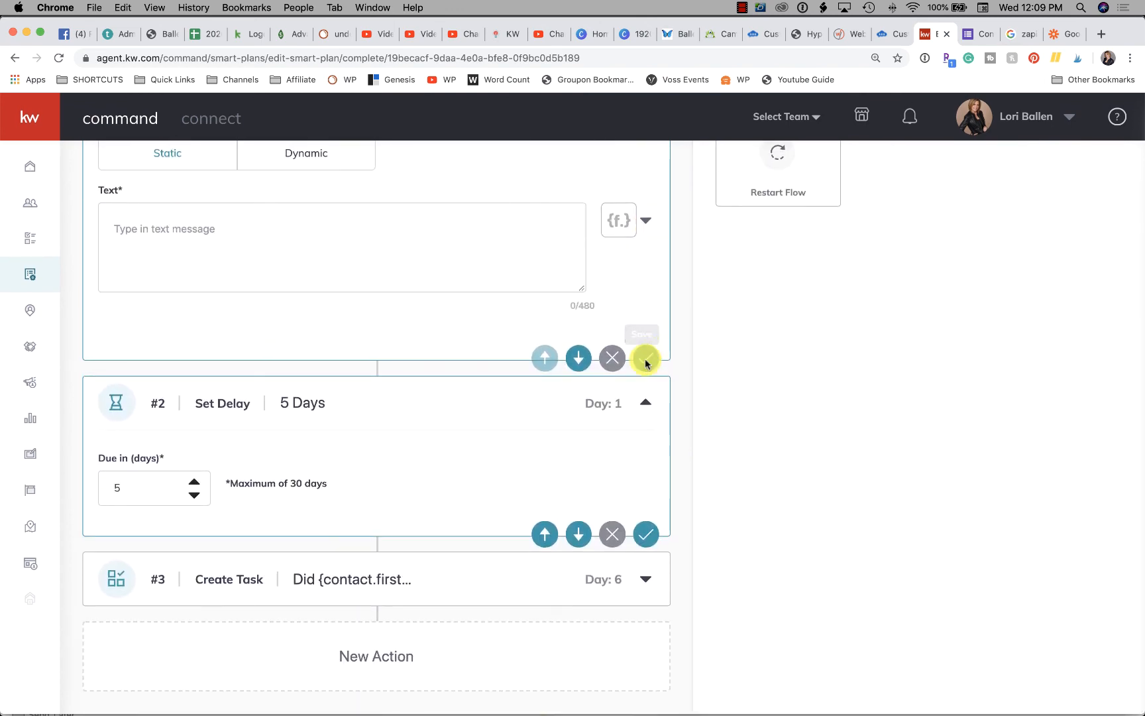
click(646, 359)
scroll(862, 314, up, 10)
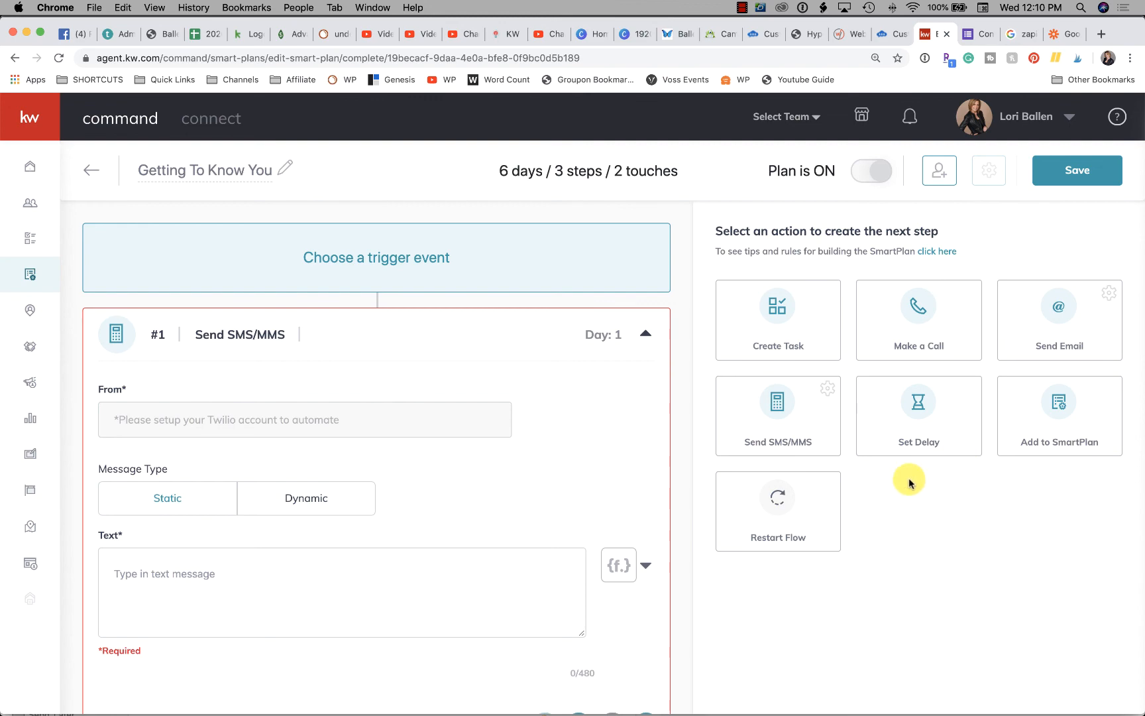
Step: Begin the SMS/MMS step's text with "Hey" followed by the contact.first.name merge field
scroll(908, 478, down, 5)
click(271, 210)
scroll(271, 210, up, 1)
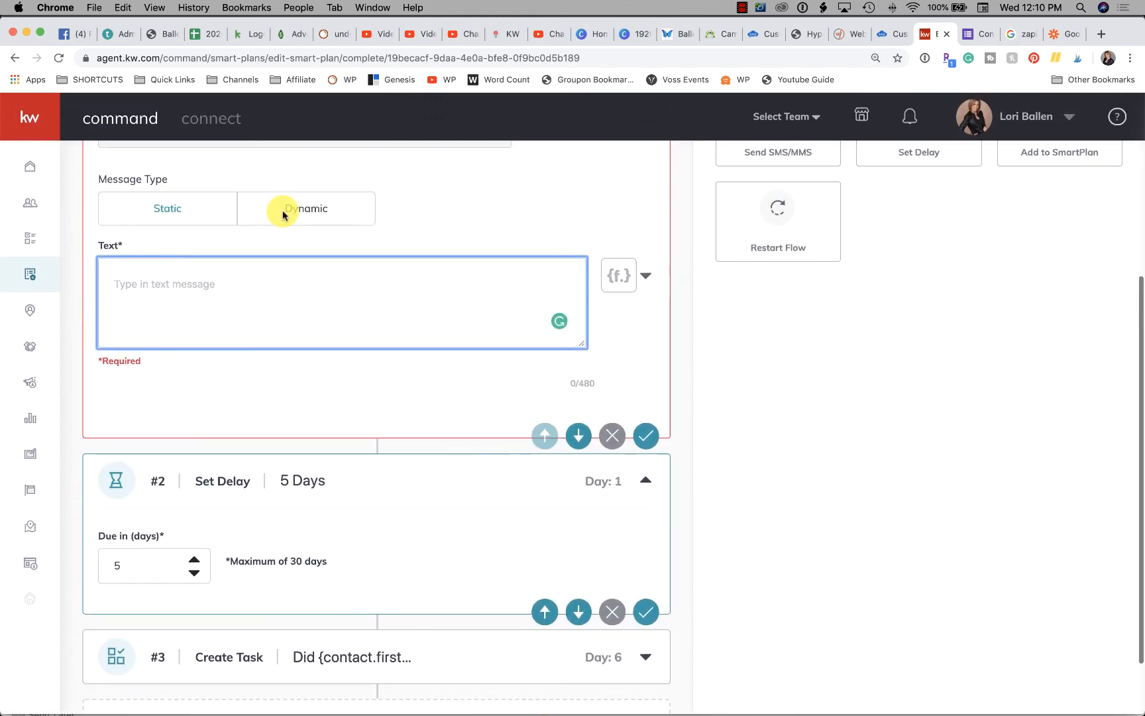
text(Hey)
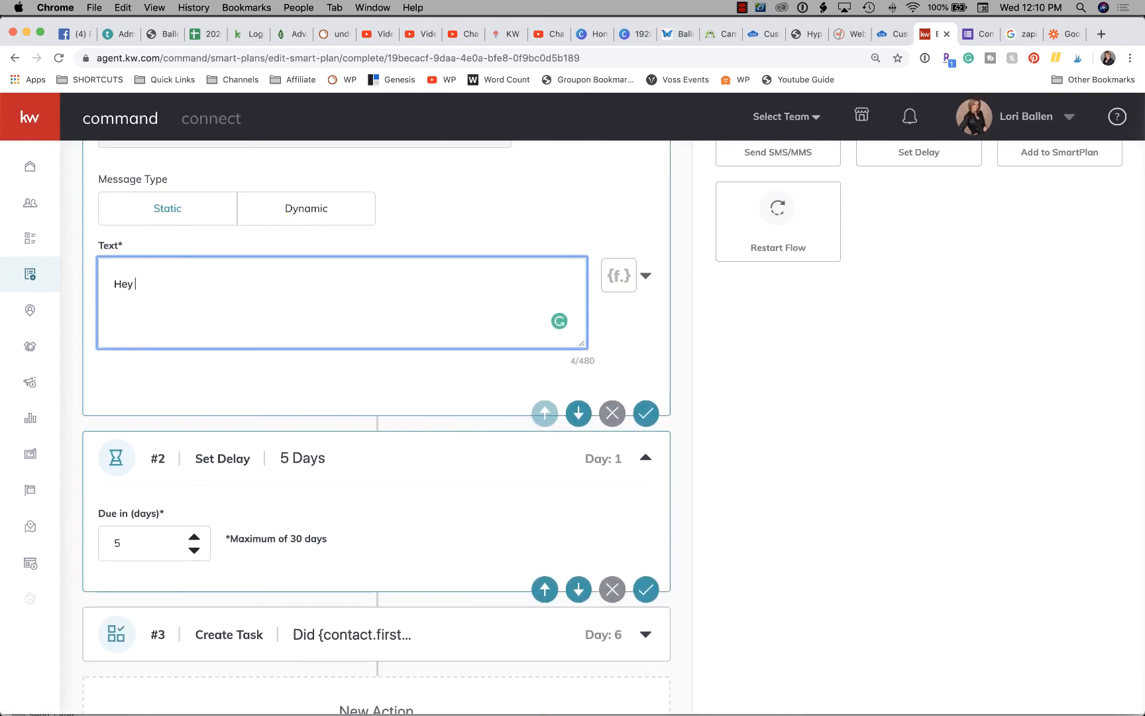
click(621, 271)
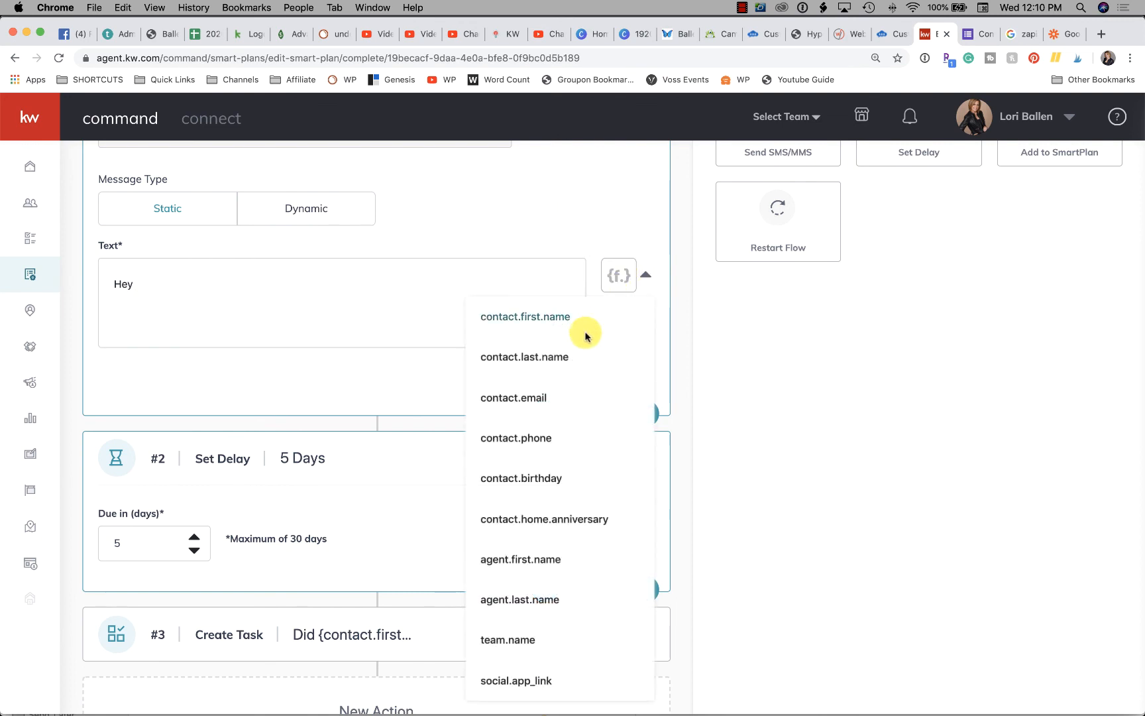
click(544, 317)
Step: Continue the text message with ", I'd love a minute to enhance your contact record in my database."
text(, I)
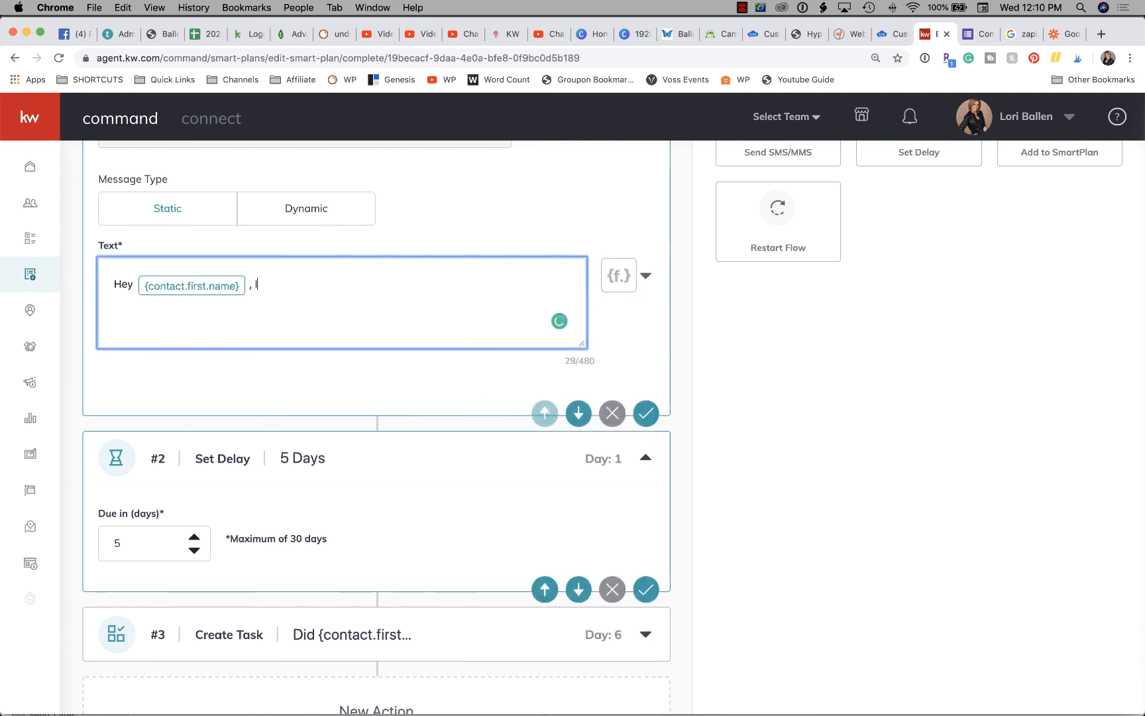
text('d love a minutes to ge)
key(BackSpace)
key(BackSpace)
key(BackSpace)
key(BackSpace)
key(BackSpace)
key(BackSpace)
key(BackSpace)
text(to ee)
key(BackSpace)
key(BackSpace)
text(enhanc)
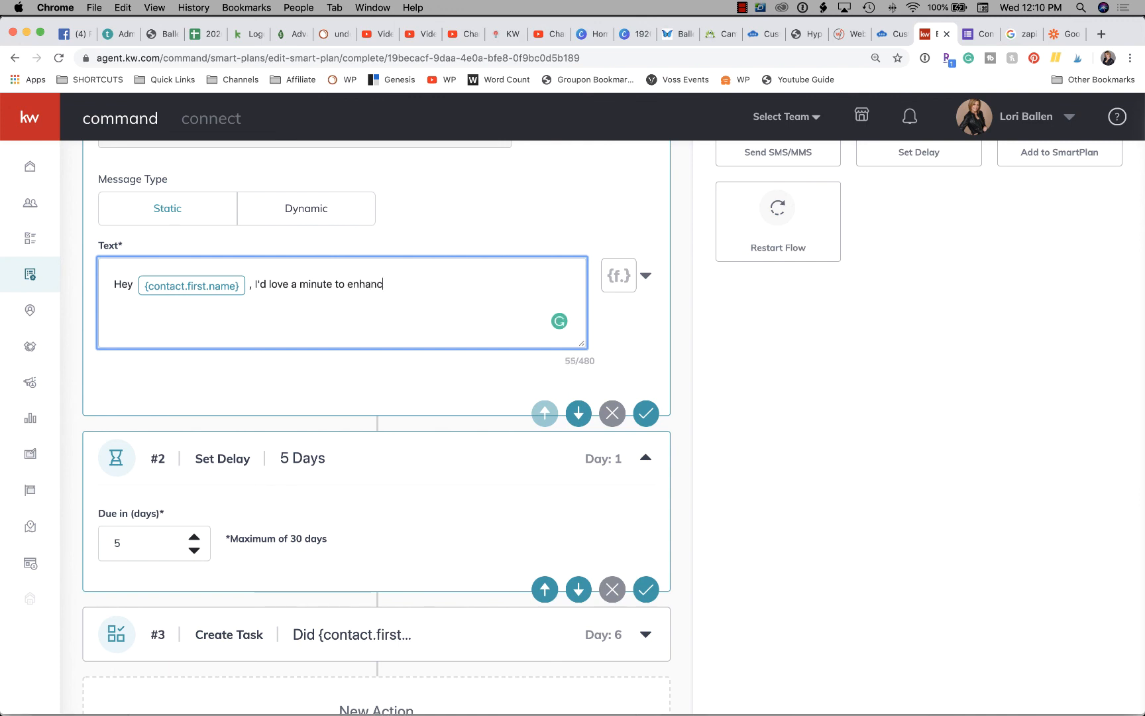
text(e your contact record in my dat)
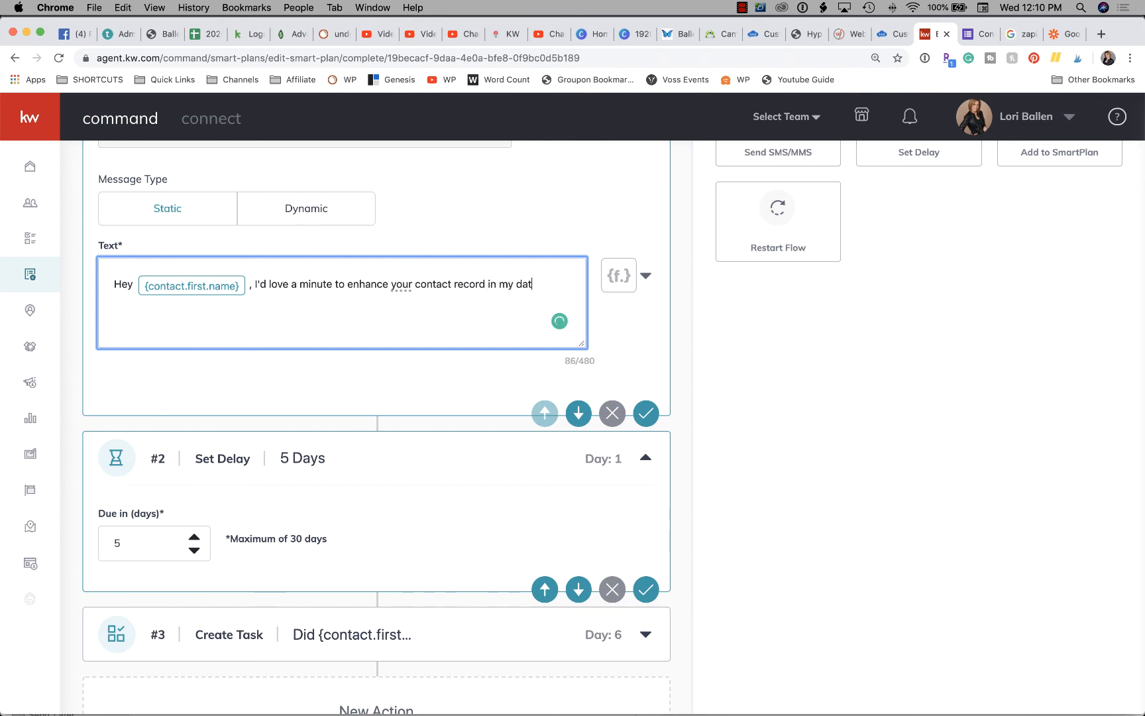
text(abase.)
Step: Add the line "When you have a few, please click here. Thanks! -" to the message, signed with the sender's first name
key(Return)
text(When you have a few, )
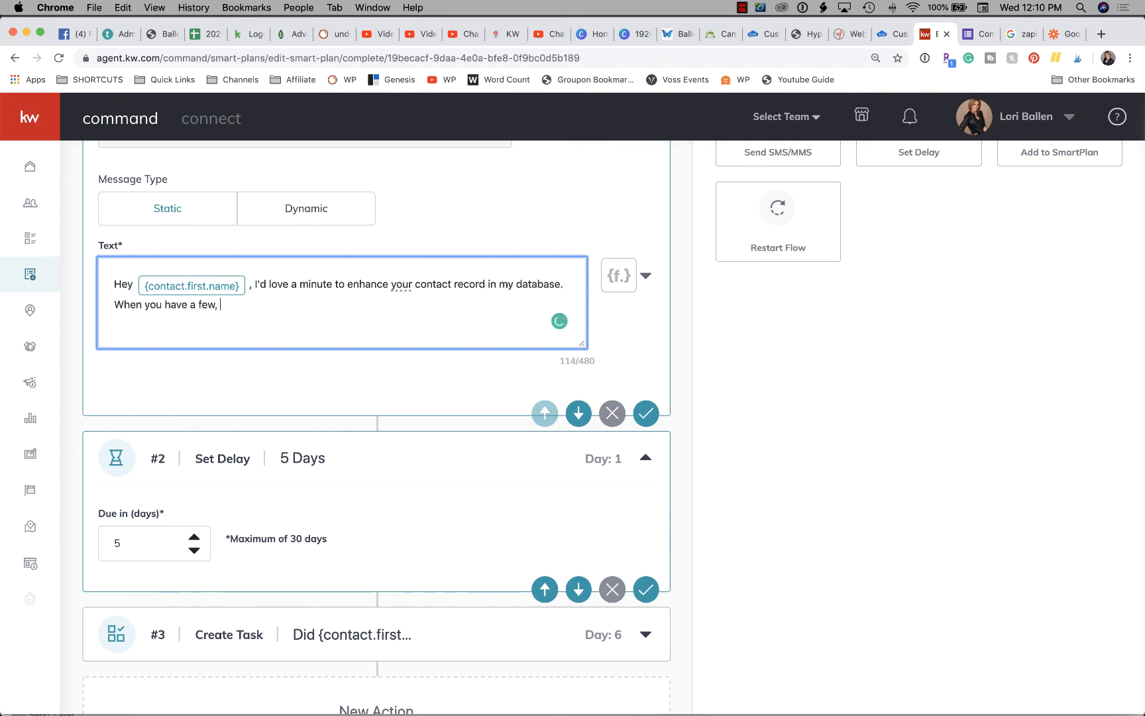
text(please click here. Thanks! =)
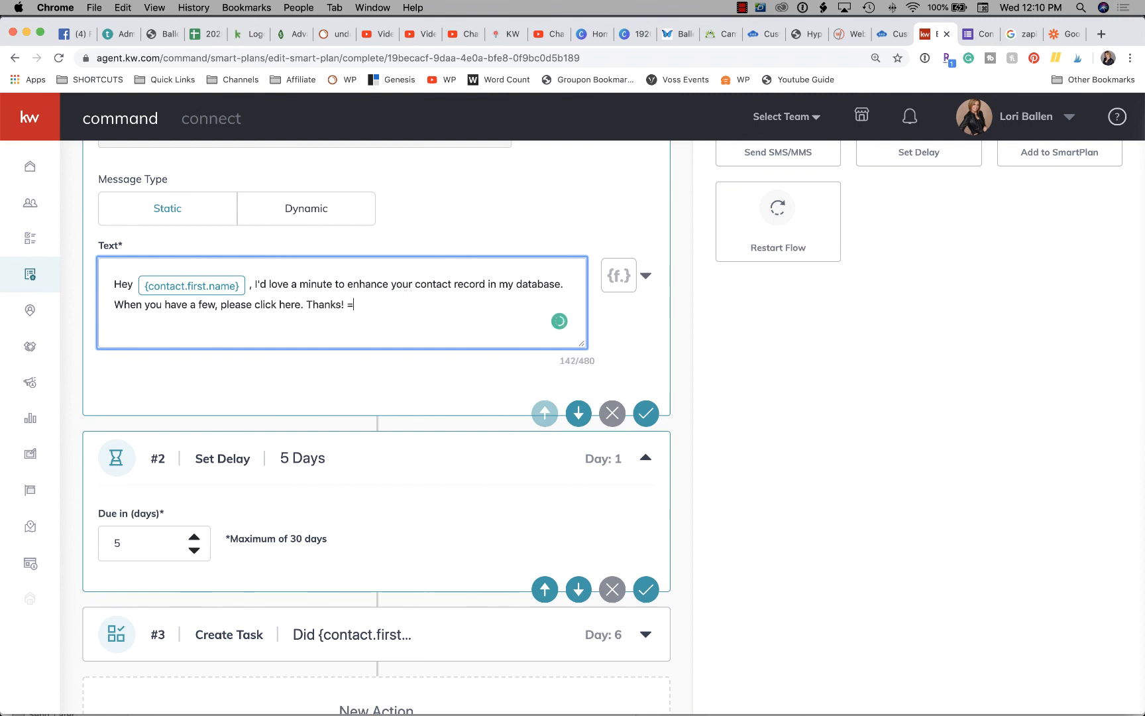
key(BackSpace)
text(- Lori)
scroll(404, 300, up, 2)
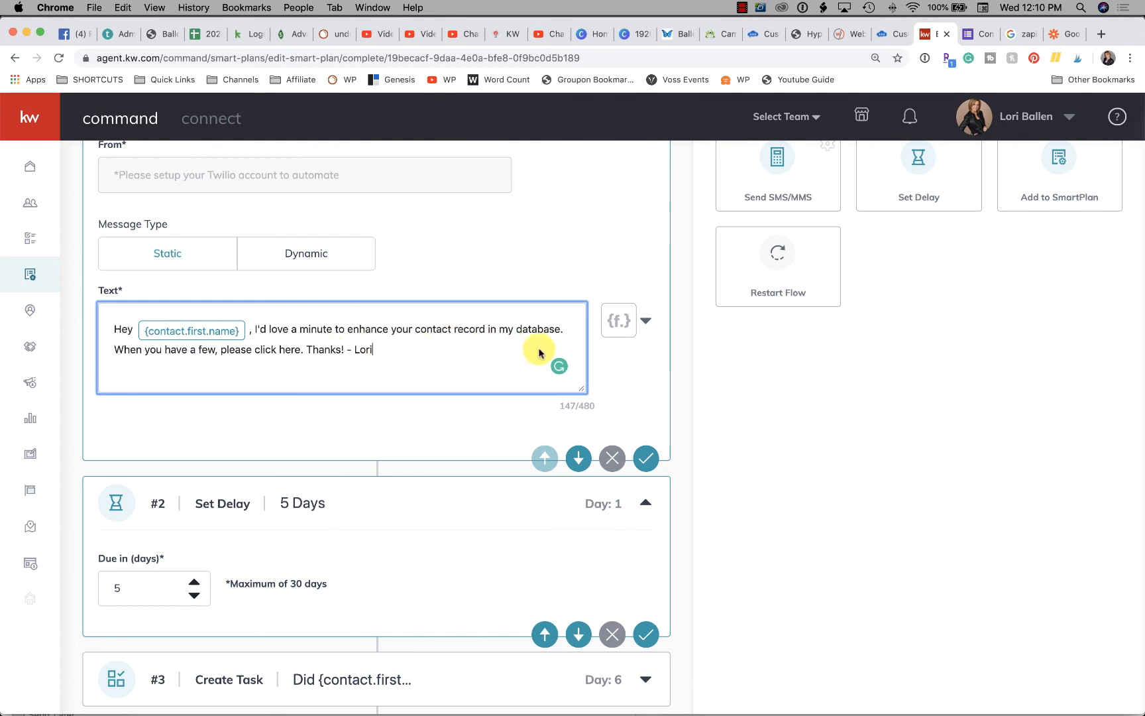
Step: Load bit.ly in the browser tab holding the Zapier search results
click(1012, 33)
click(578, 58)
text(bit.ly)
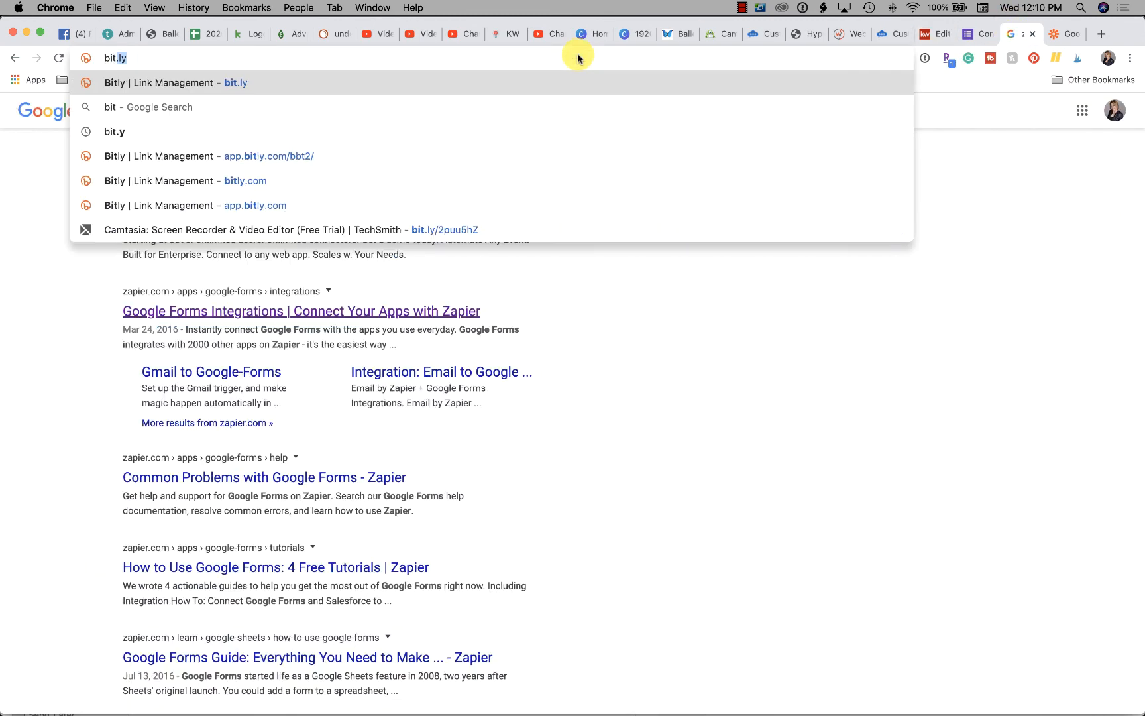
key(Return)
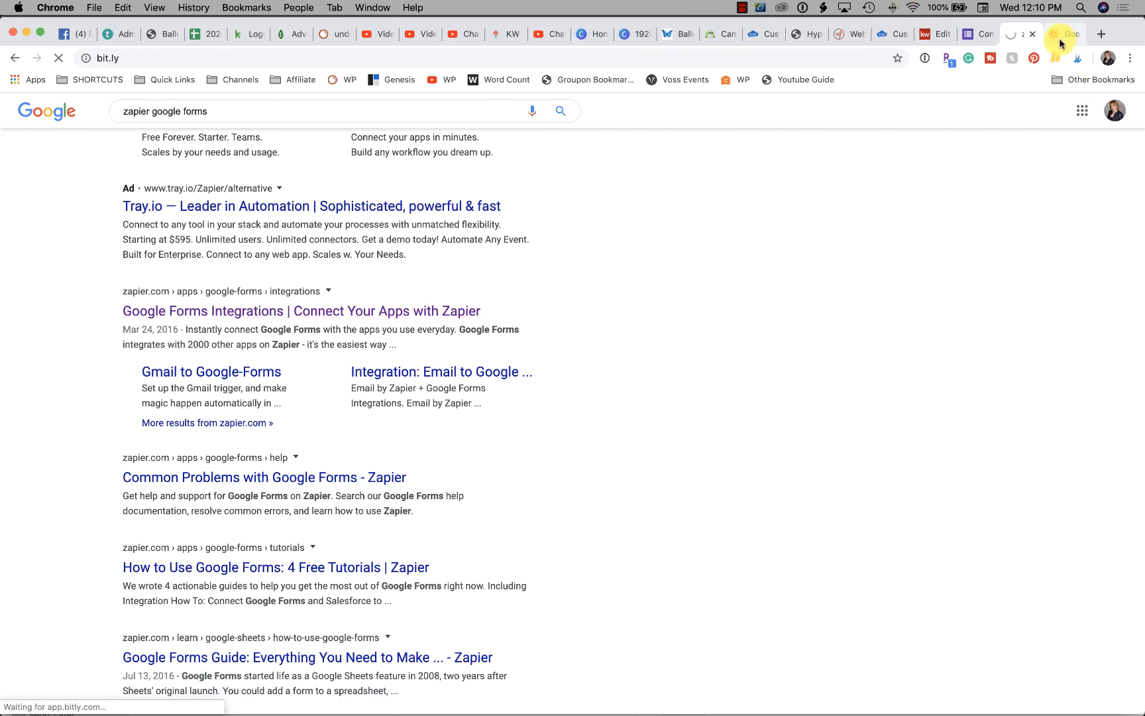
click(974, 33)
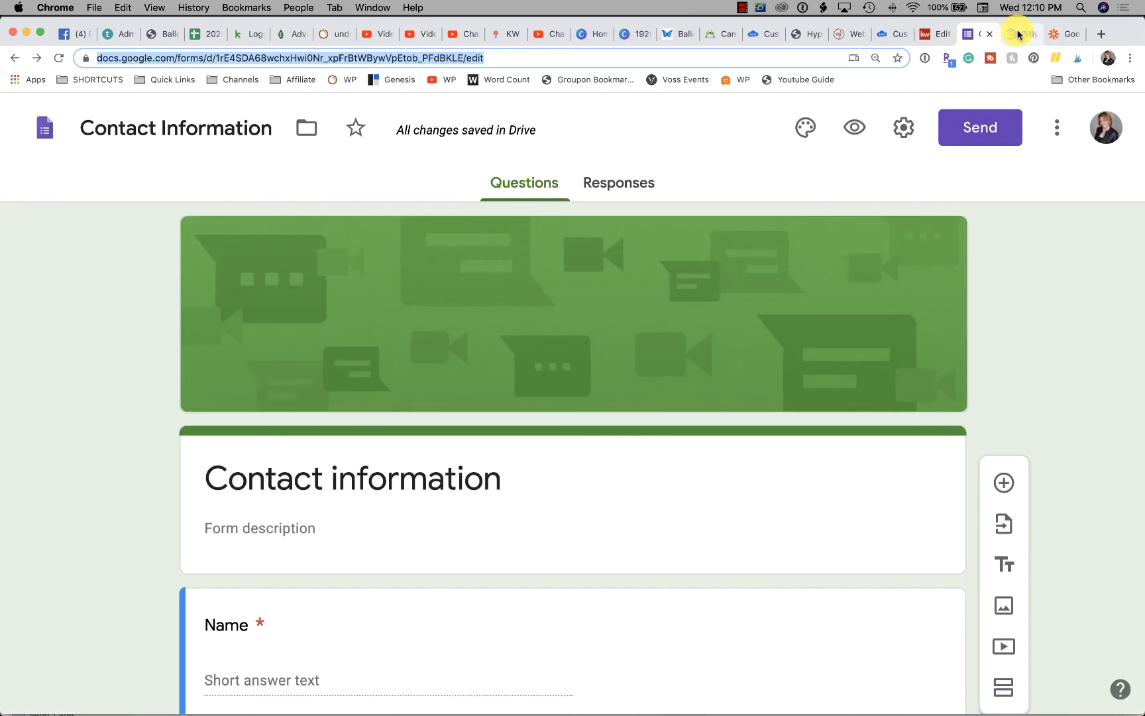
click(1021, 33)
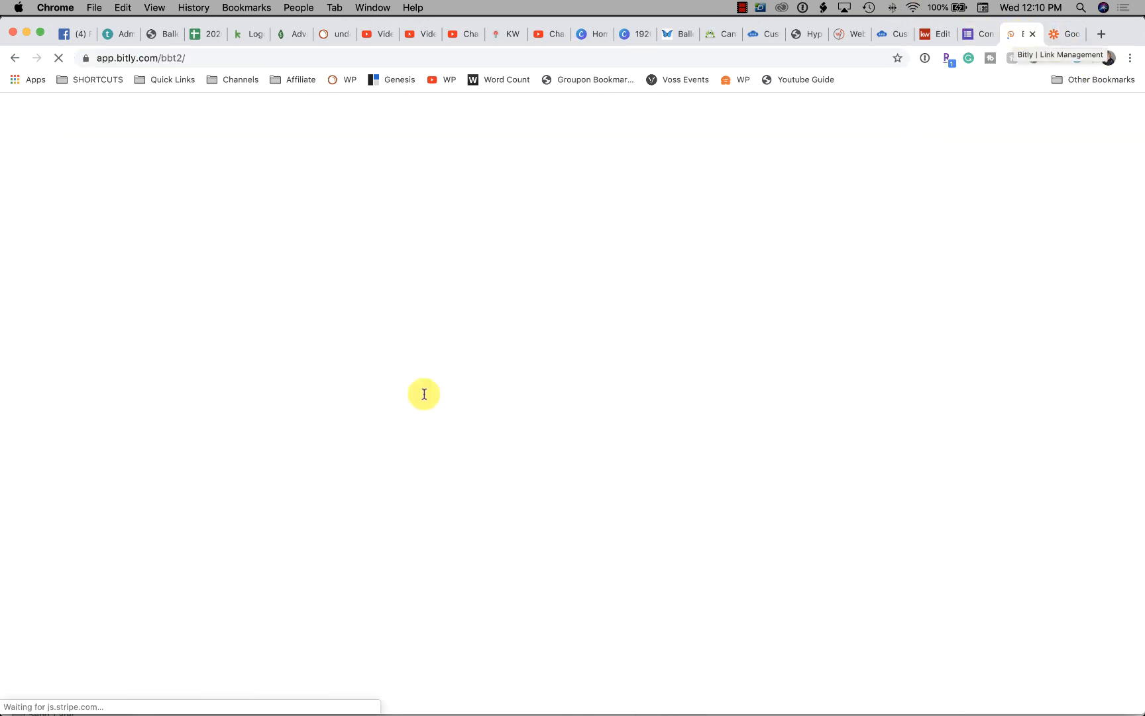
Step: Switch to the Contact Information form in Google Forms and copy its full, unshortened share link
click(973, 34)
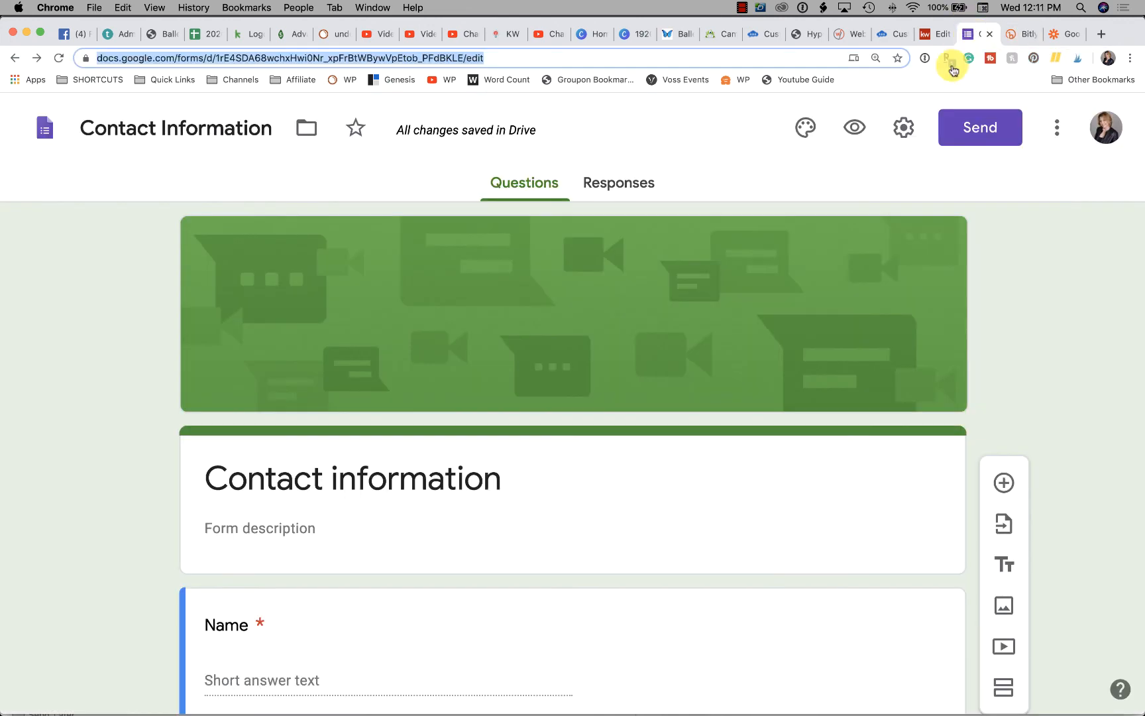
click(992, 128)
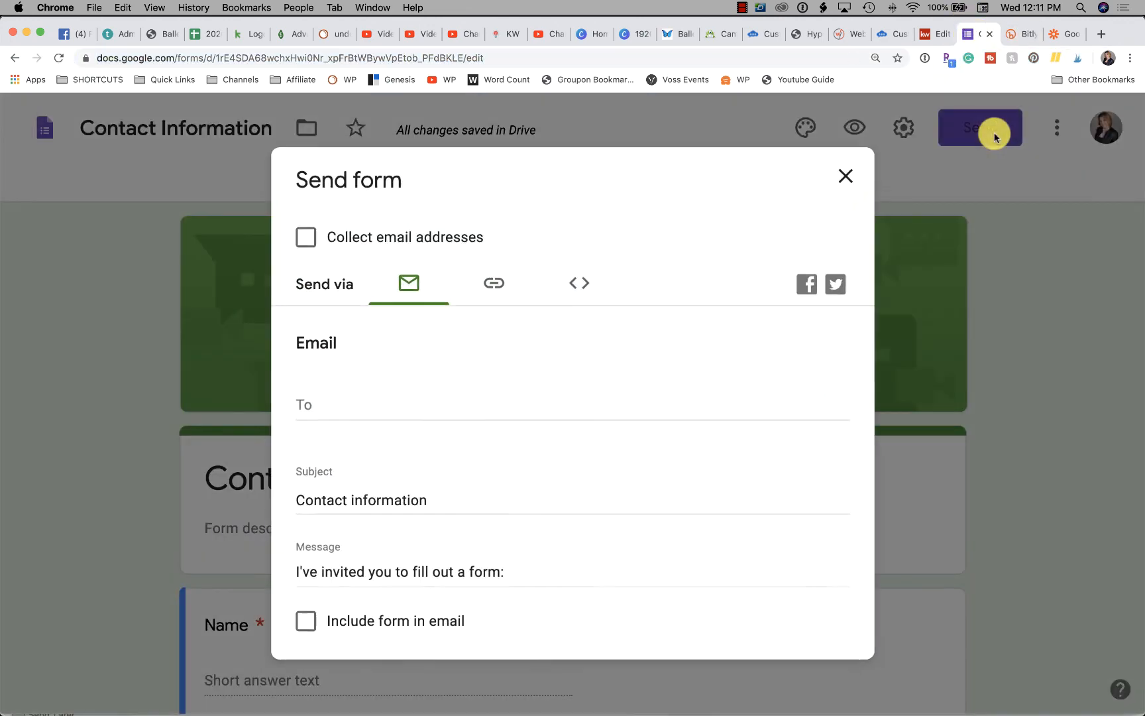
click(493, 292)
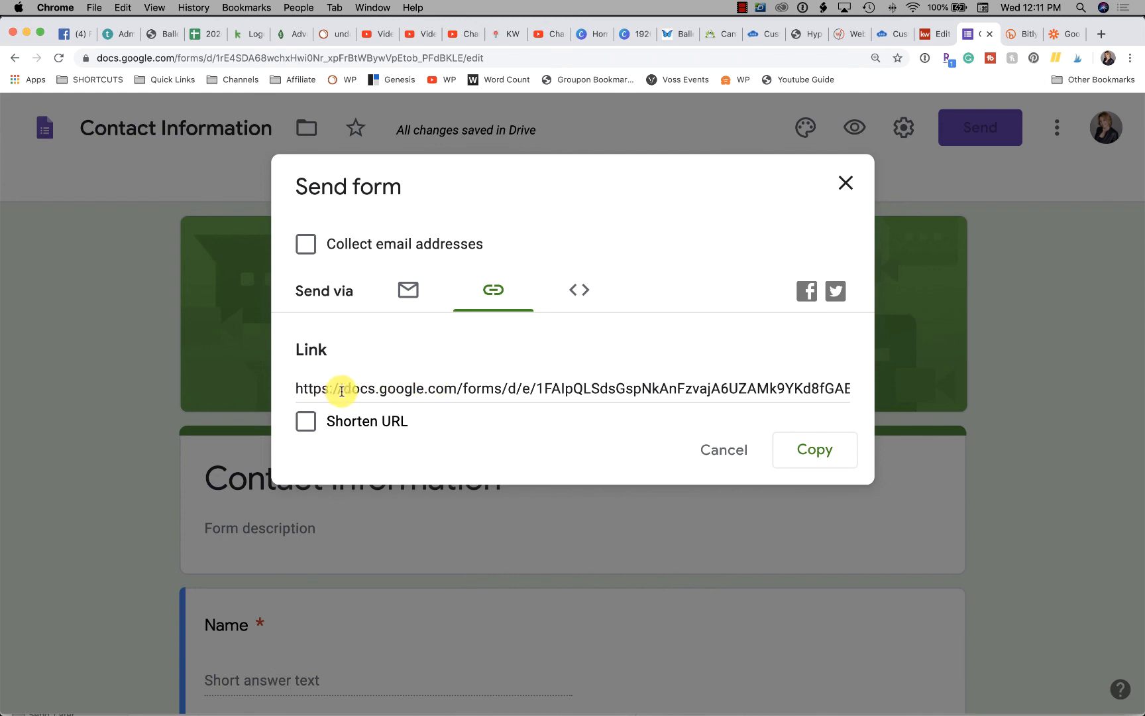
click(304, 427)
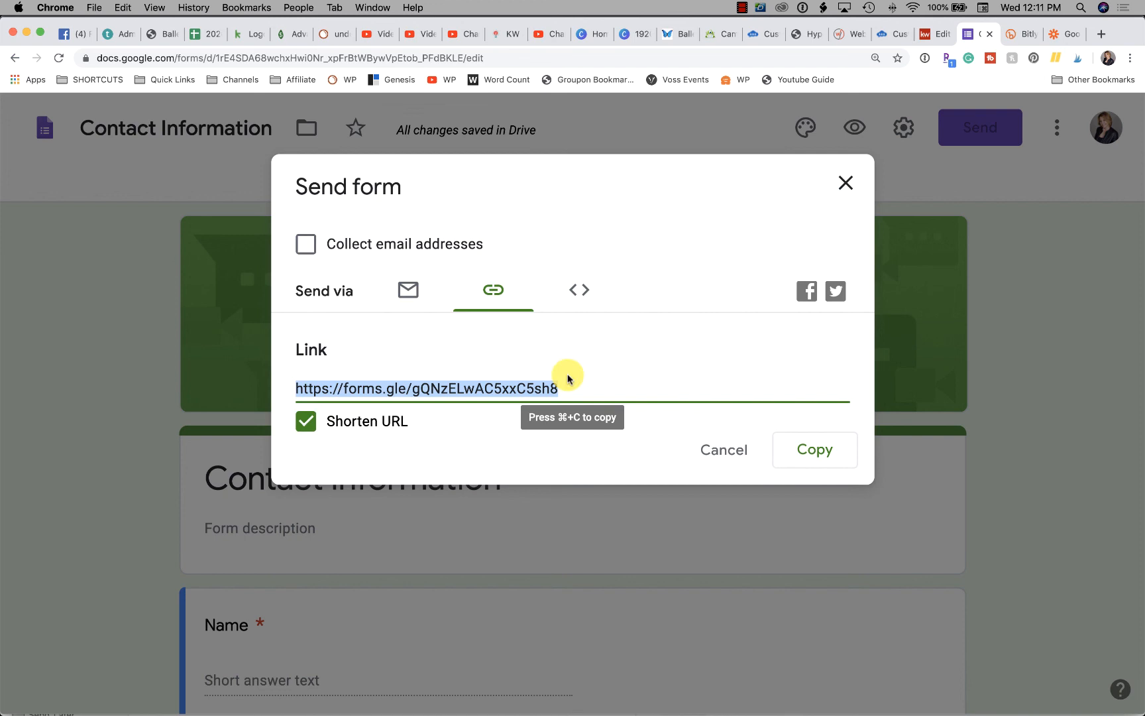
click(305, 422)
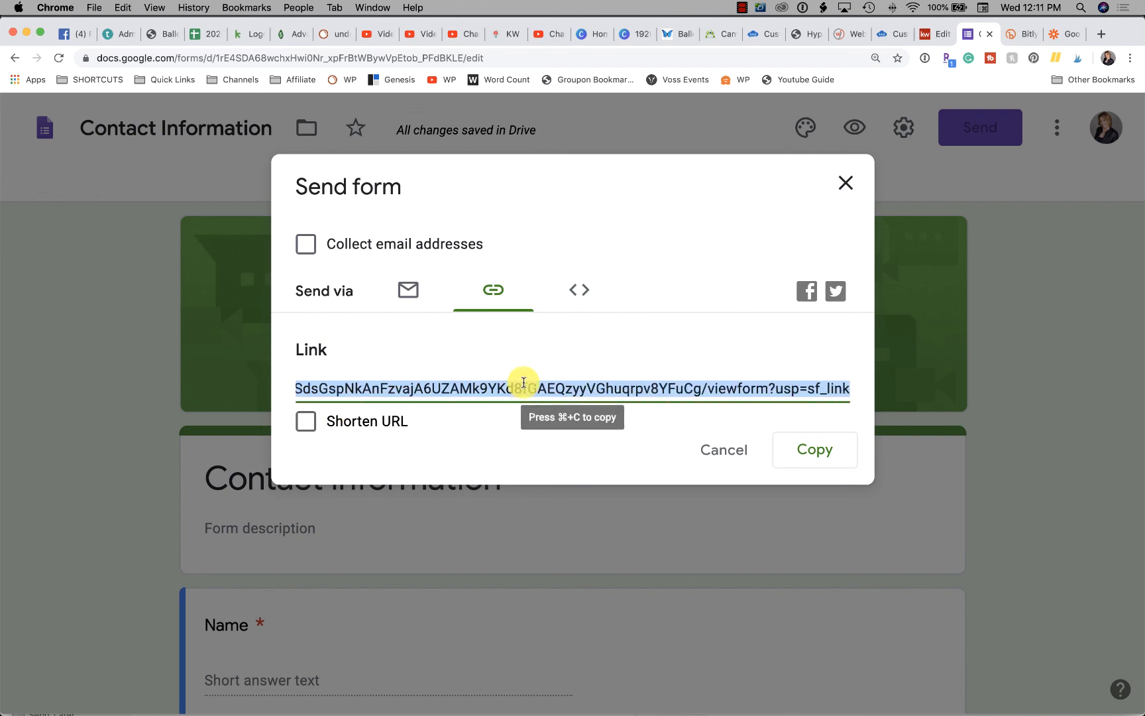
key(super+c)
Step: Switch to Bitly, create a short link from the copied form URL, and copy it back in KW Command for the text message
click(1011, 34)
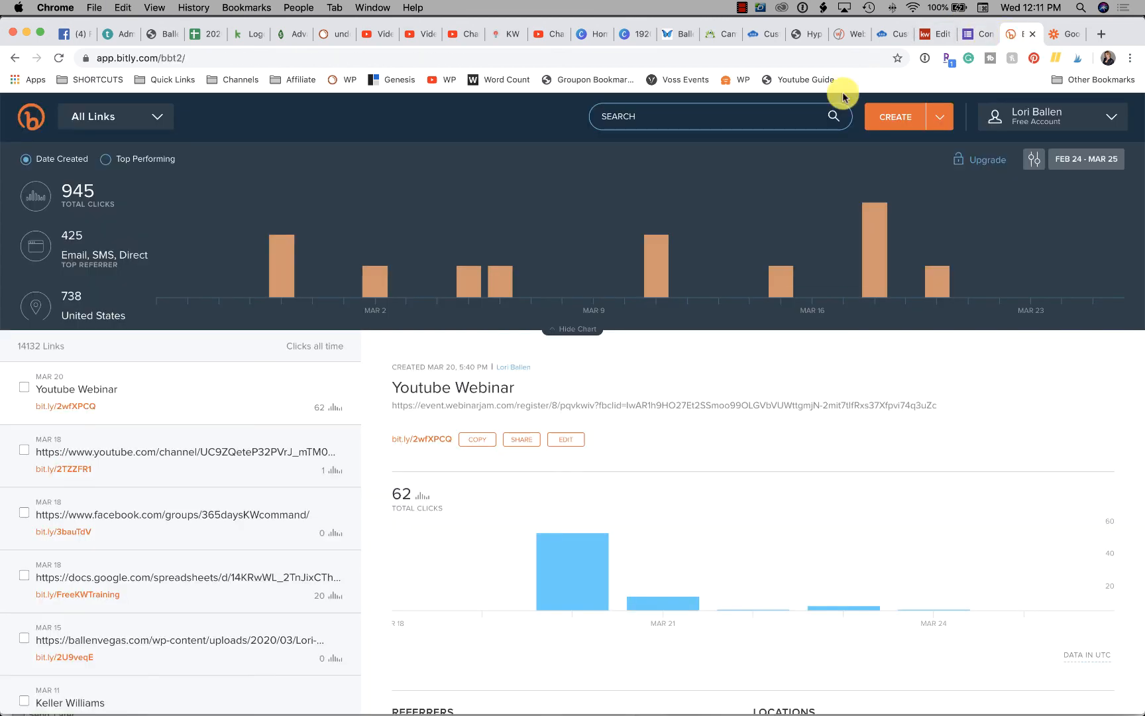
click(883, 119)
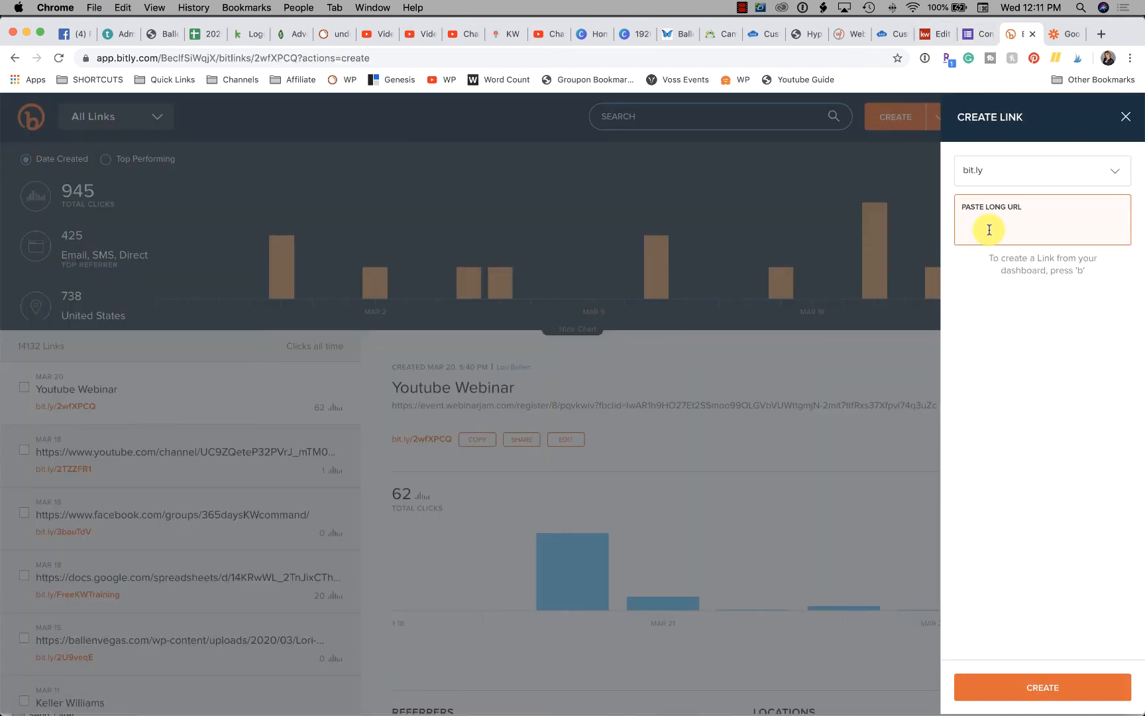
key(super+v)
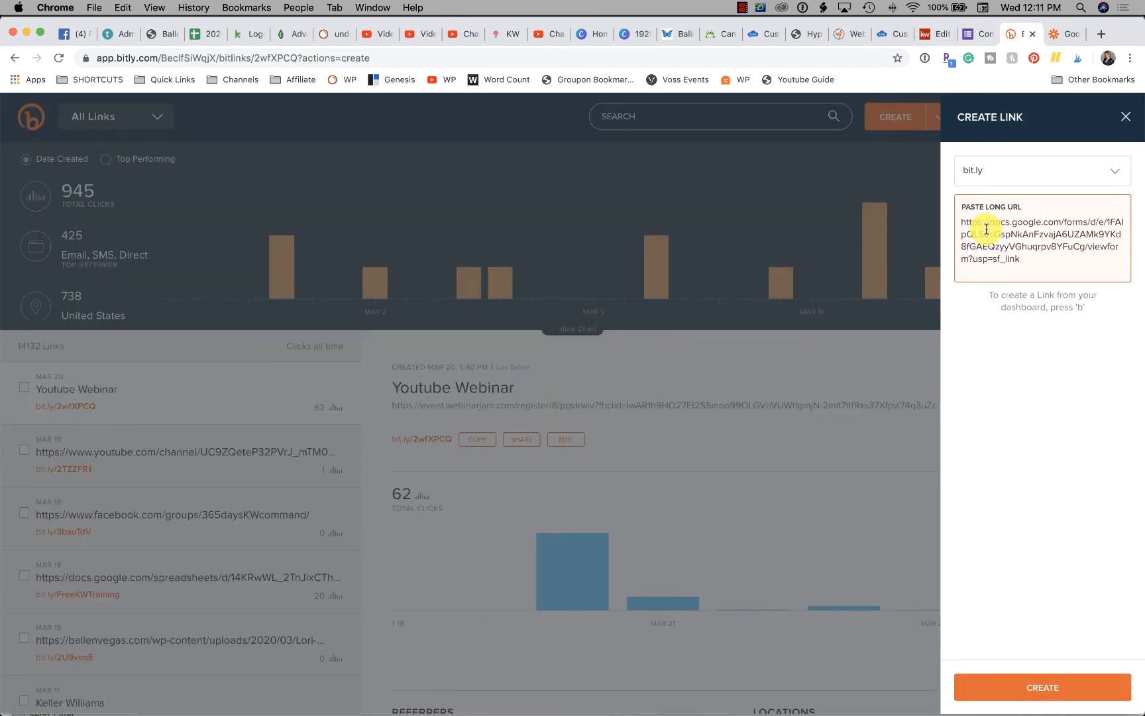
click(1018, 682)
drag(1033, 296, 952, 291)
click(1068, 163)
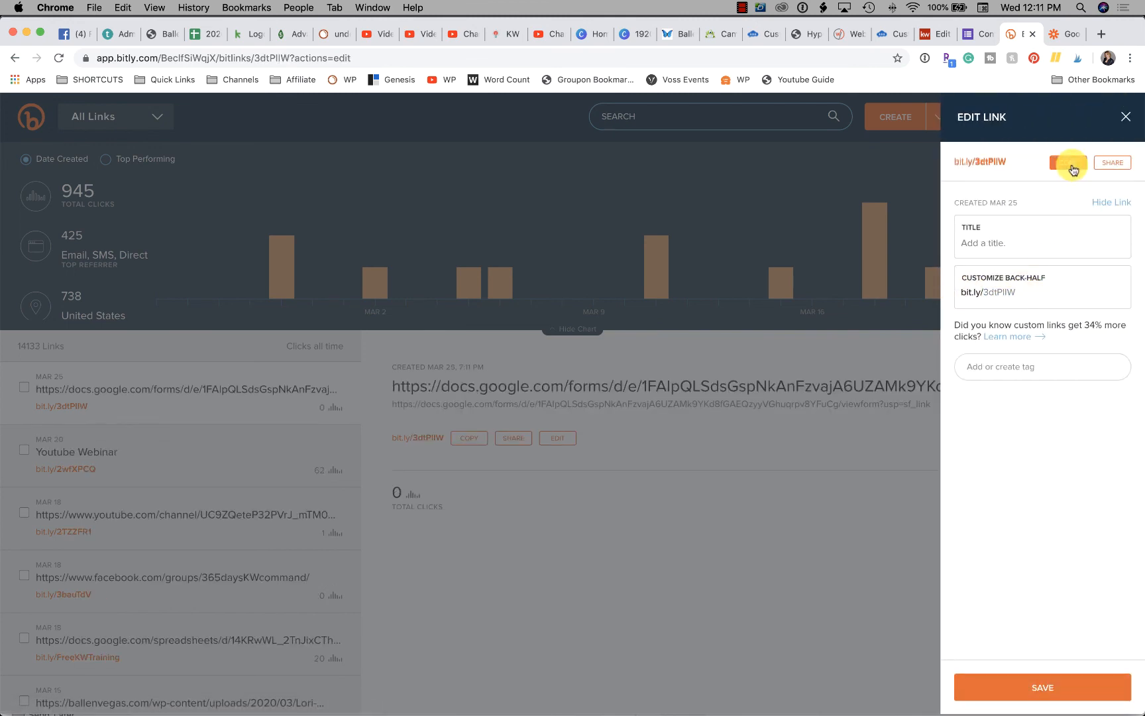
click(925, 39)
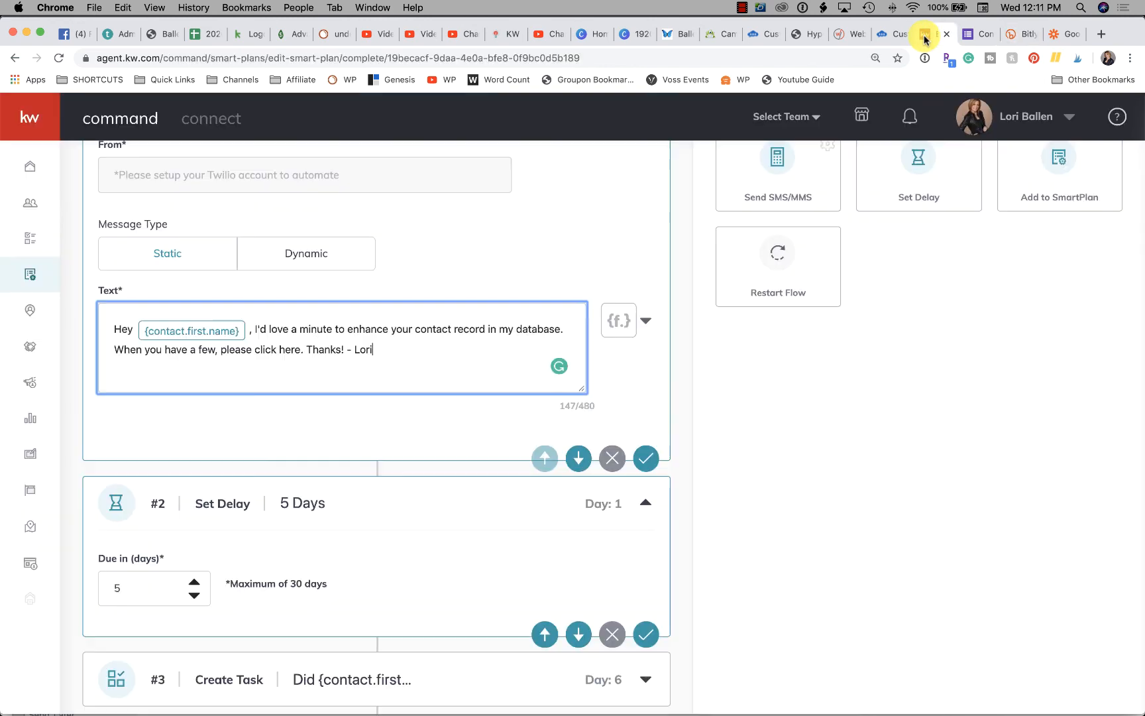
Step: Paste the copied bit.ly short link at the end of the SMS text, after the sender's signature
click(444, 348)
key(super+v)
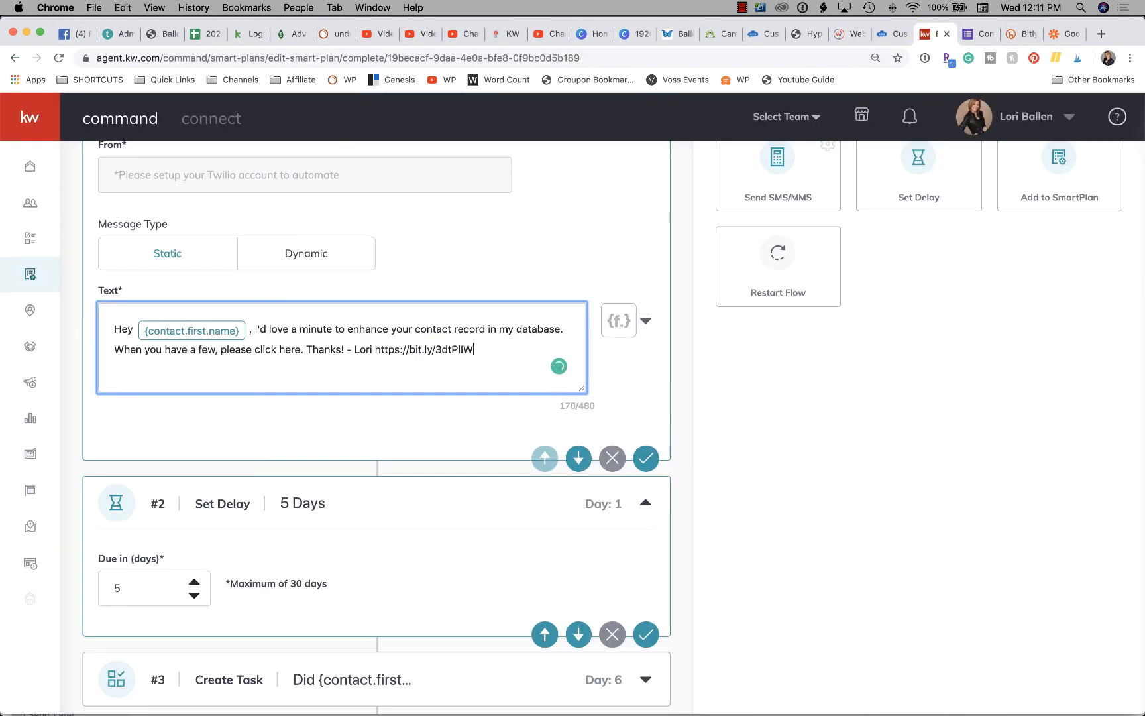
Step: Review the full Getting To Know You plan, from the text message through the delay to the follow-up task
scroll(376, 427, up, 3)
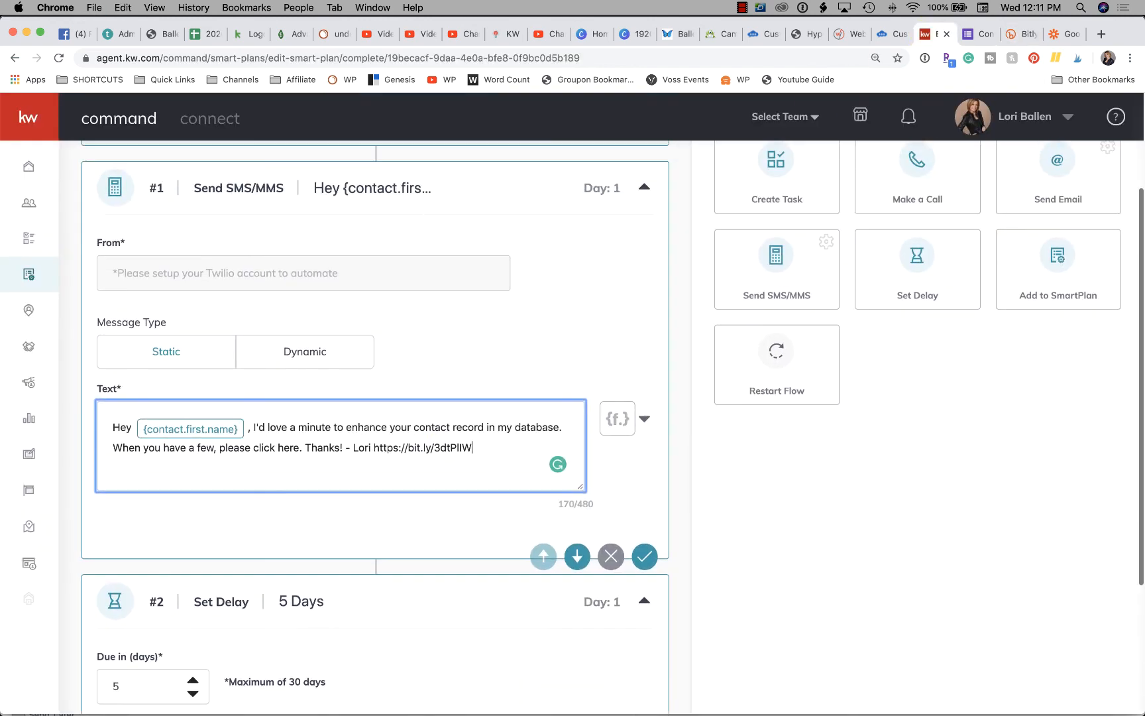
scroll(375, 427, down, 4)
scroll(376, 424, down, 2)
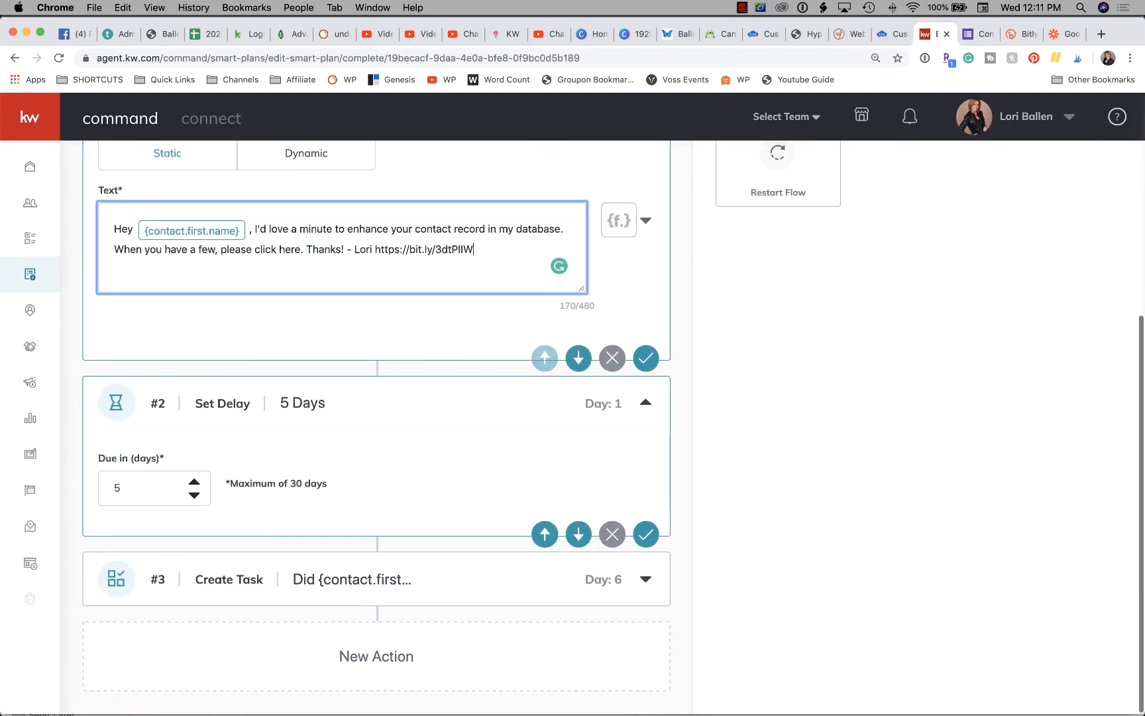
scroll(376, 424, up, 3)
scroll(376, 424, down, 2)
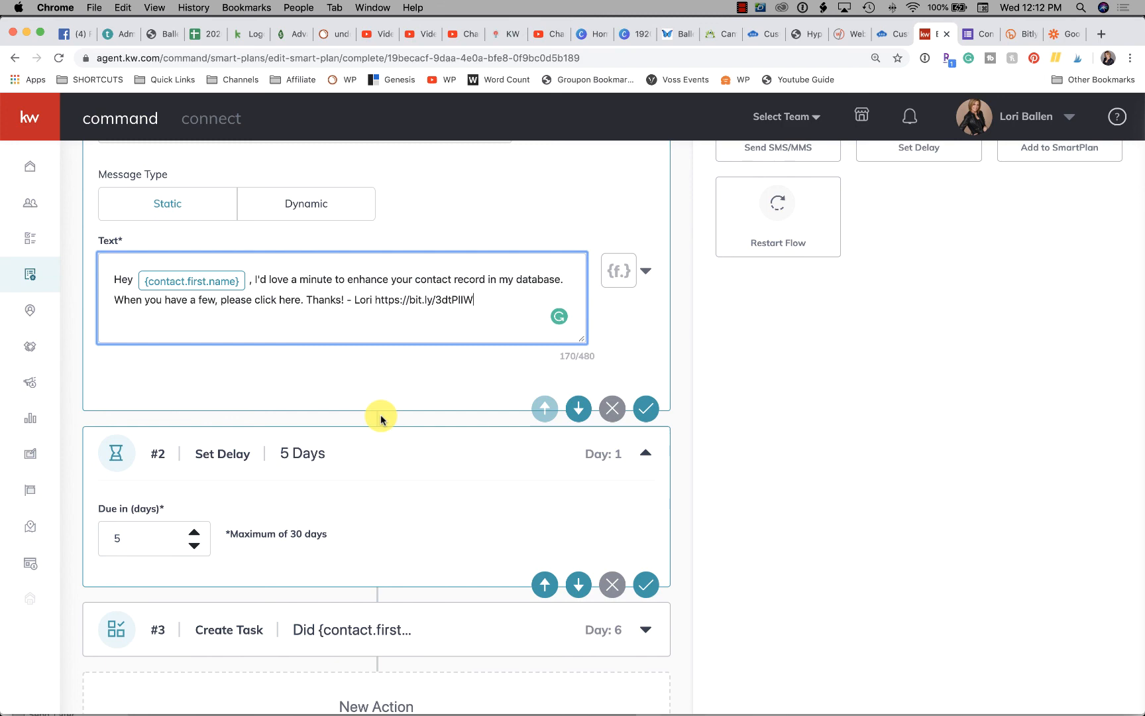
scroll(381, 418, down, 1)
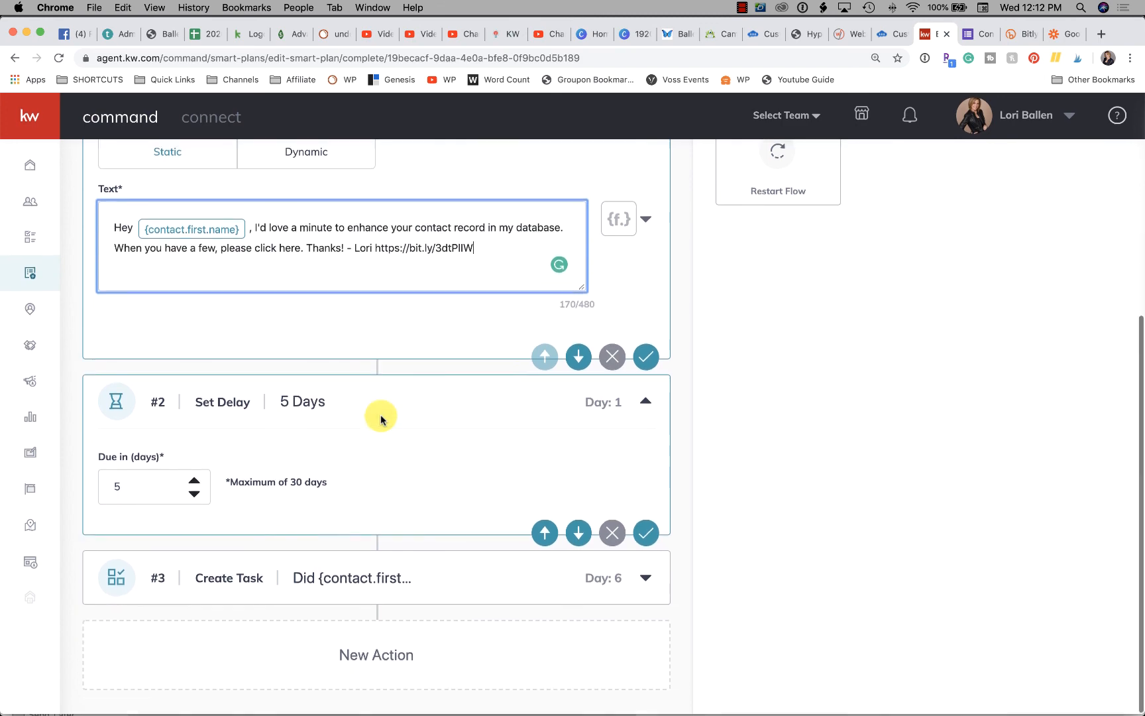
scroll(382, 417, up, 5)
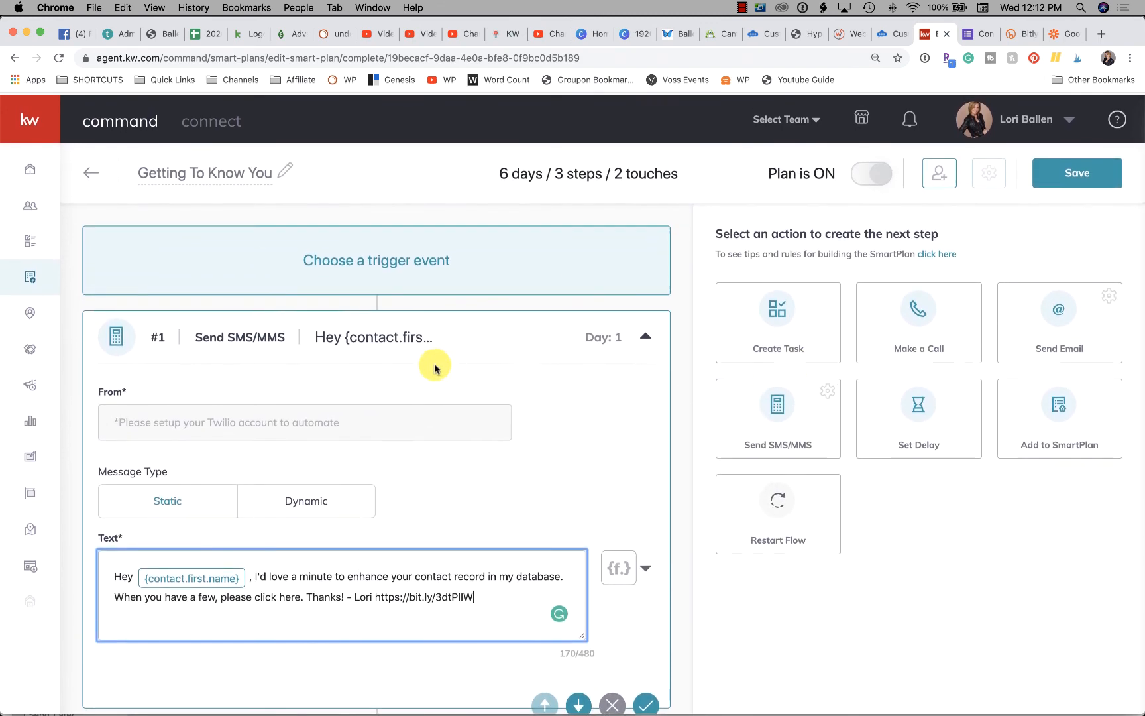